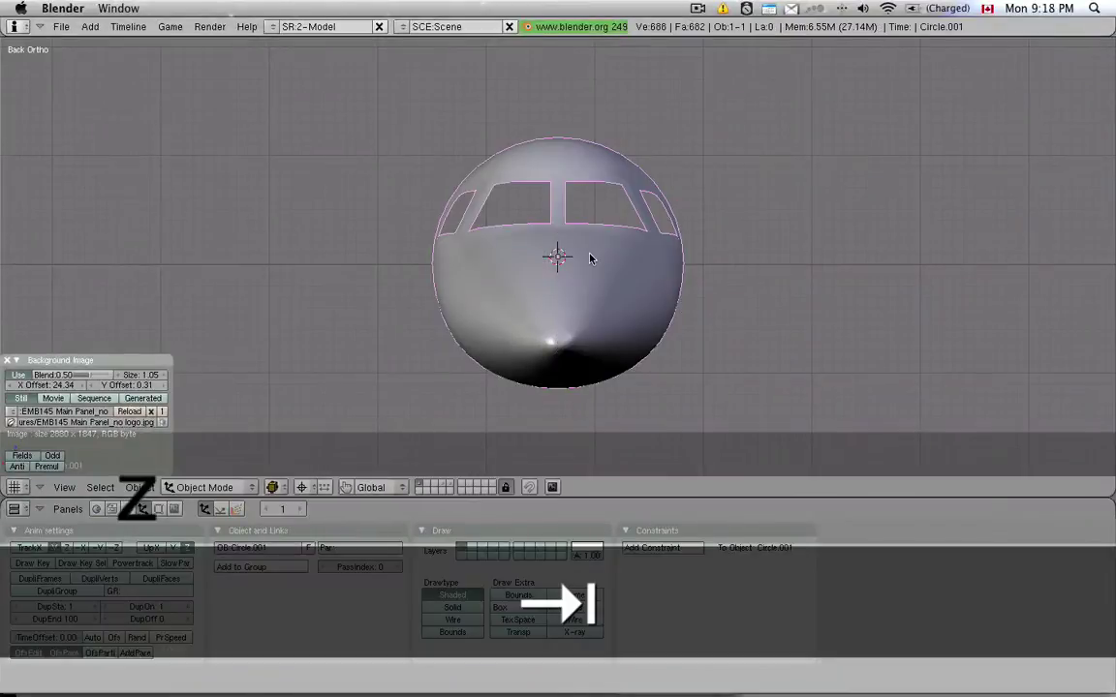
Step: Examine the edge loops running along the nose cone mesh from the side and from the nose end
scroll(591, 258, up, 2)
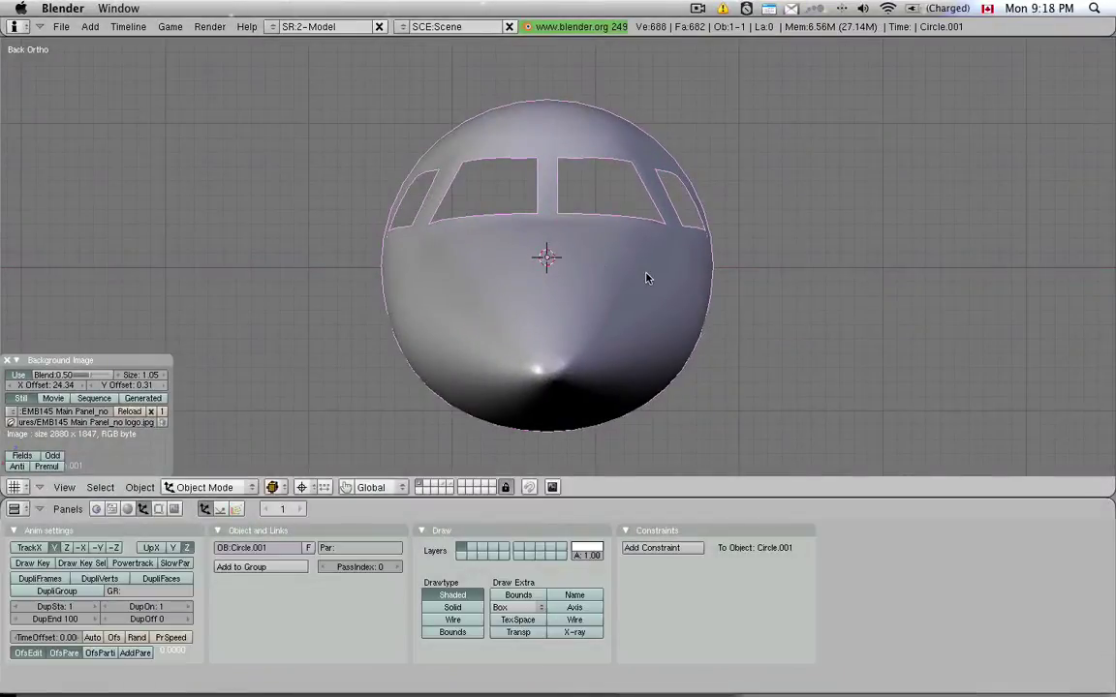
mouse_move(369, 194)
middle_down()
mouse_move(475, 194)
mouse_move(450, 219)
mouse_move(581, 237)
mouse_move(811, 249)
mouse_move(553, 256)
middle_up()
key(z)
key(Tab)
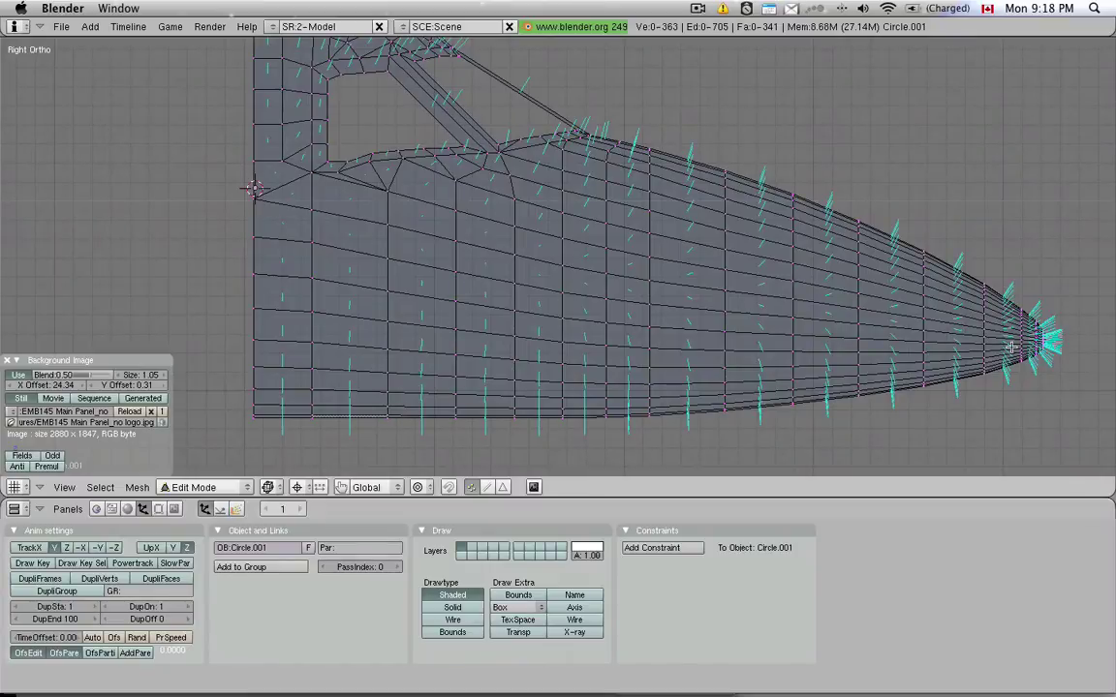
alt+right_click(759, 334)
alt+right_click(687, 262)
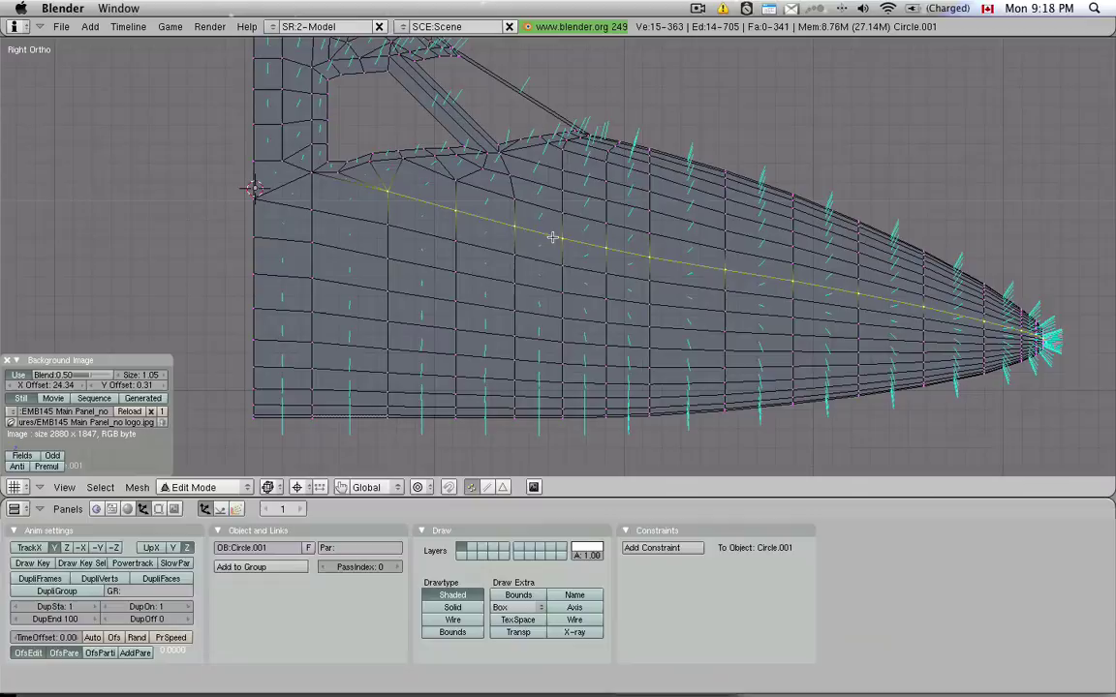
alt+right_click(722, 244)
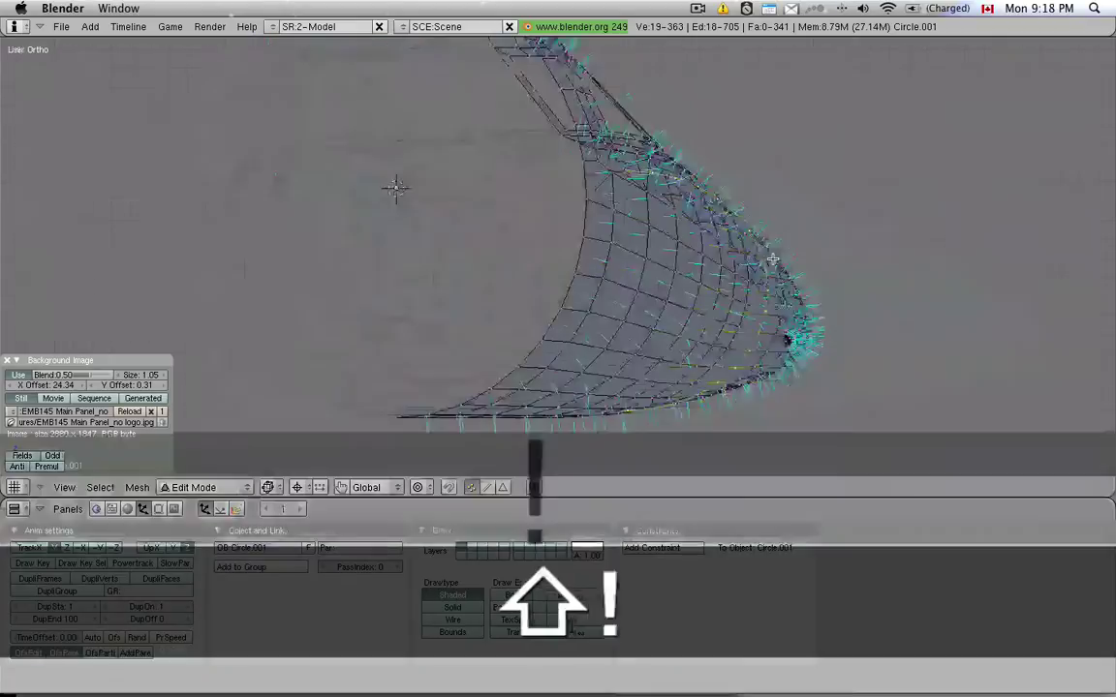
key(z)
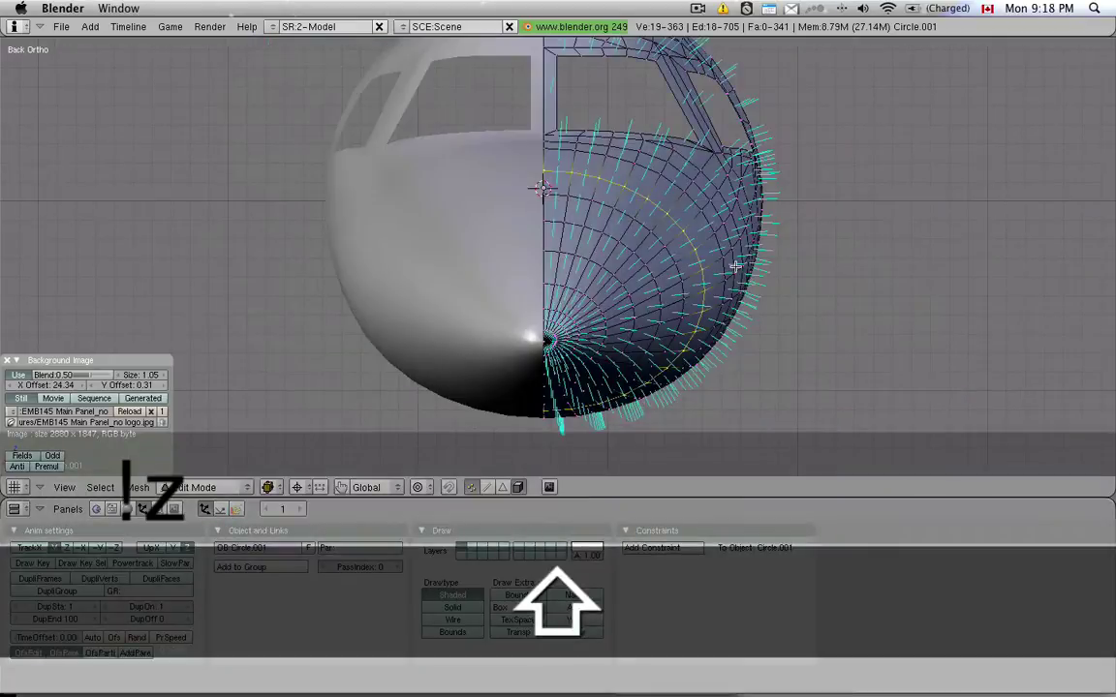
key(a)
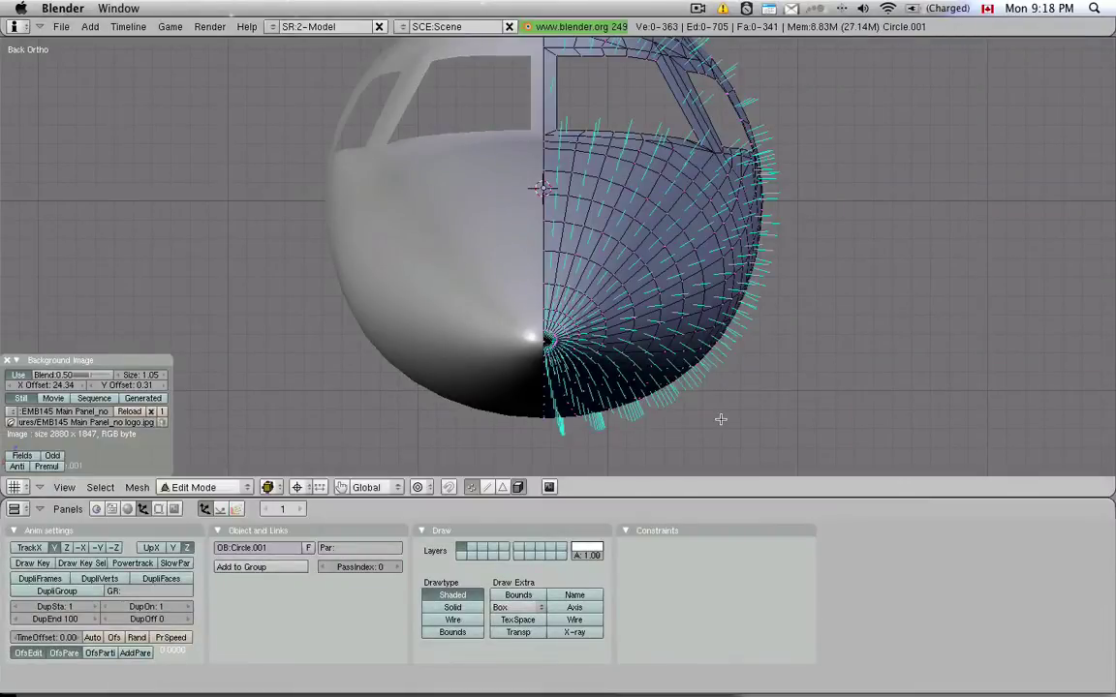
Step: Examine the mesh around the lower corner of the side cockpit window
scroll(740, 97, up, 10)
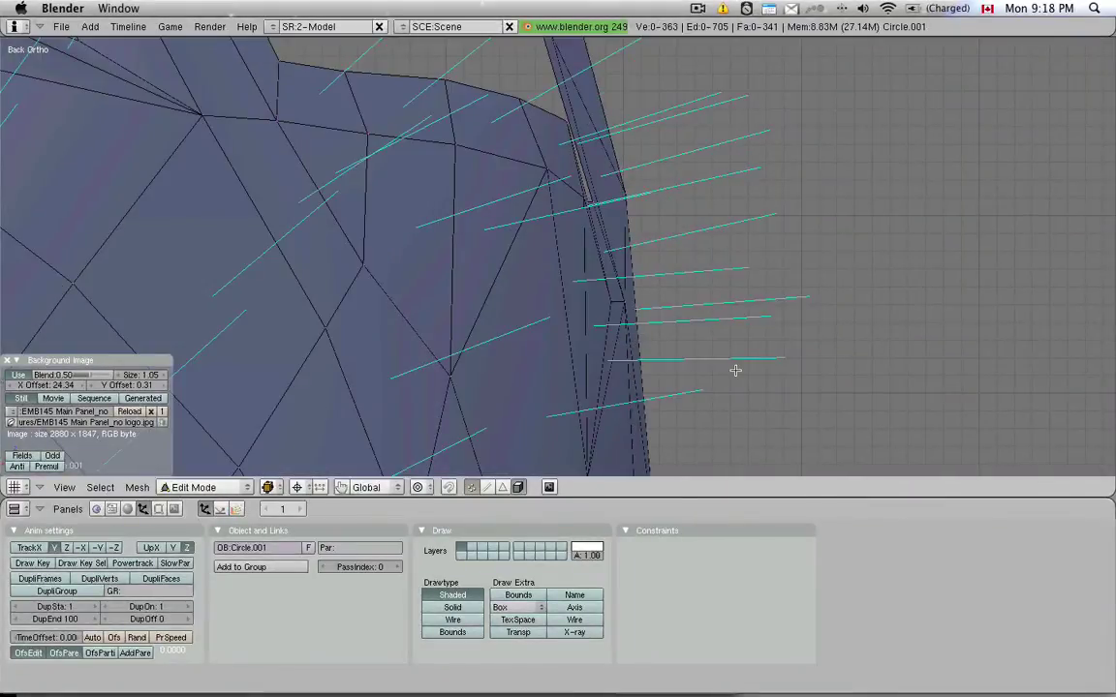
scroll(734, 370, down, 3)
scroll(668, 375, up, 1)
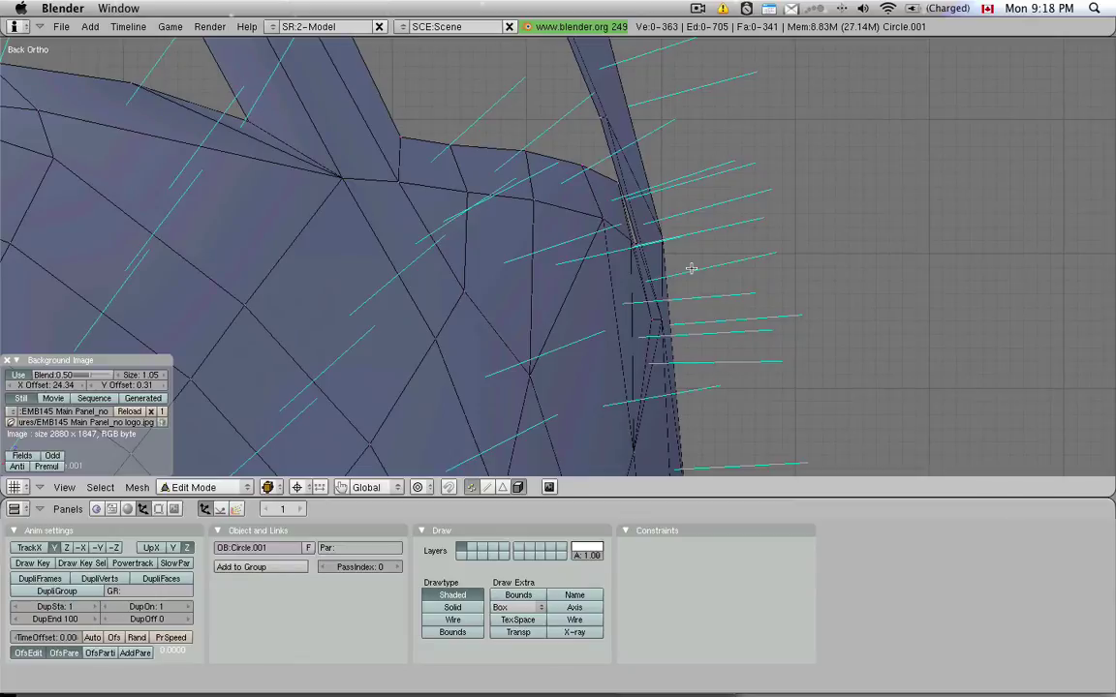
scroll(612, 237, up, 1)
scroll(776, 305, down, 2)
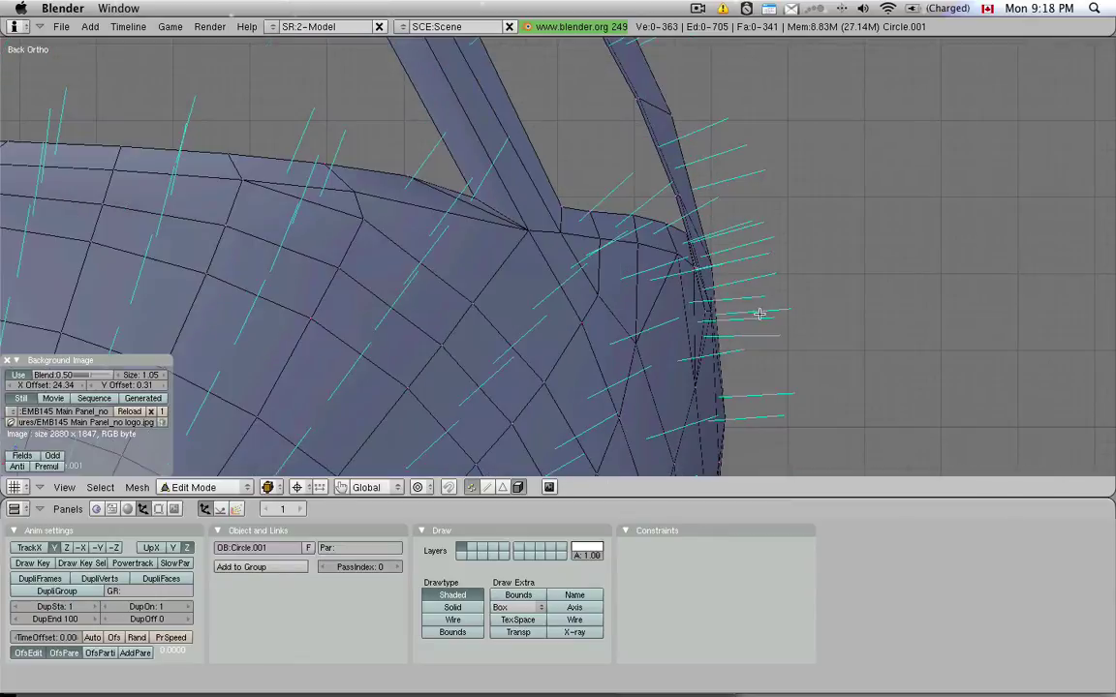
scroll(765, 317, up, 3)
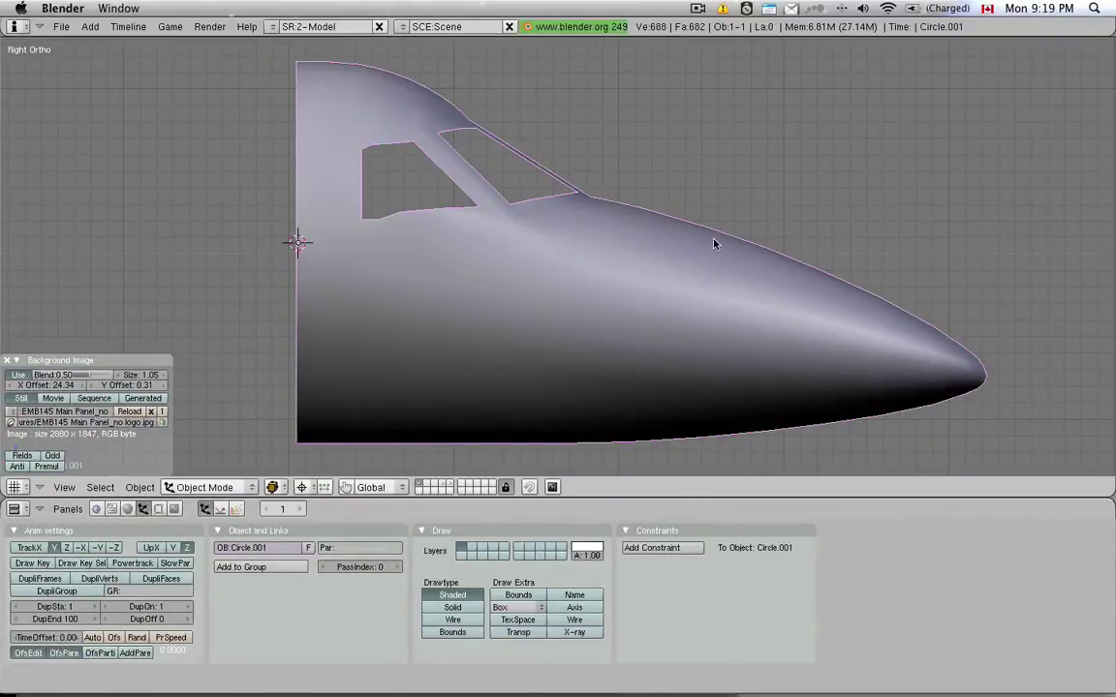
Step: Examine the nose section's side profile as a mesh and as a shaded object
key(z)
key(Tab)
scroll(978, 388, up, 6)
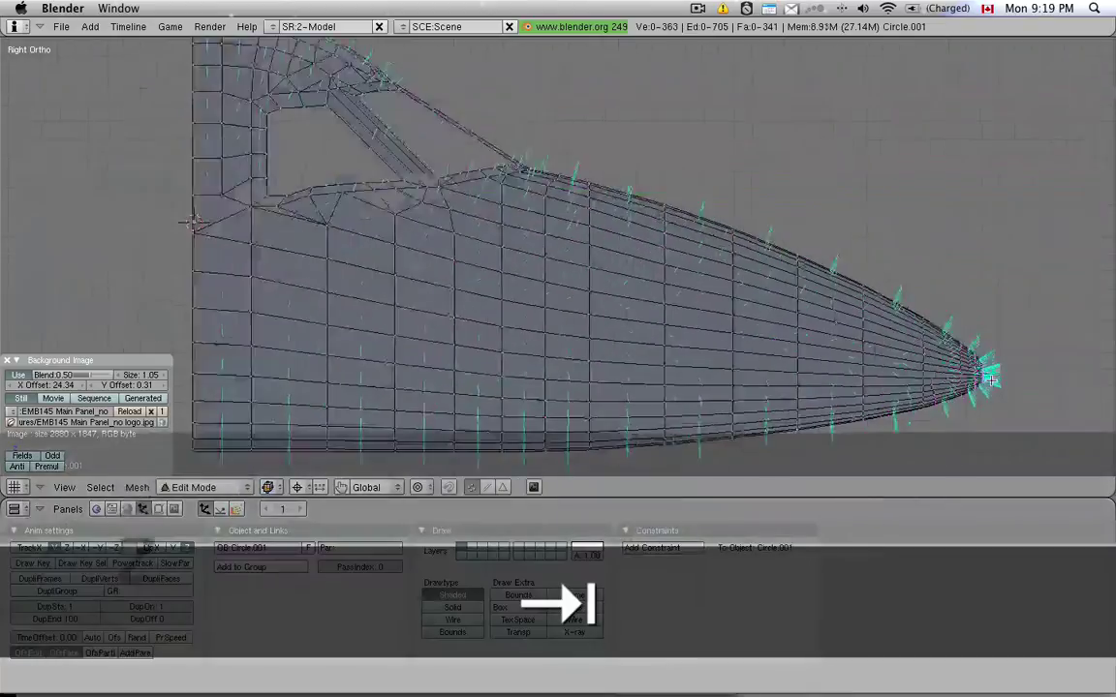
scroll(968, 387, down, 4)
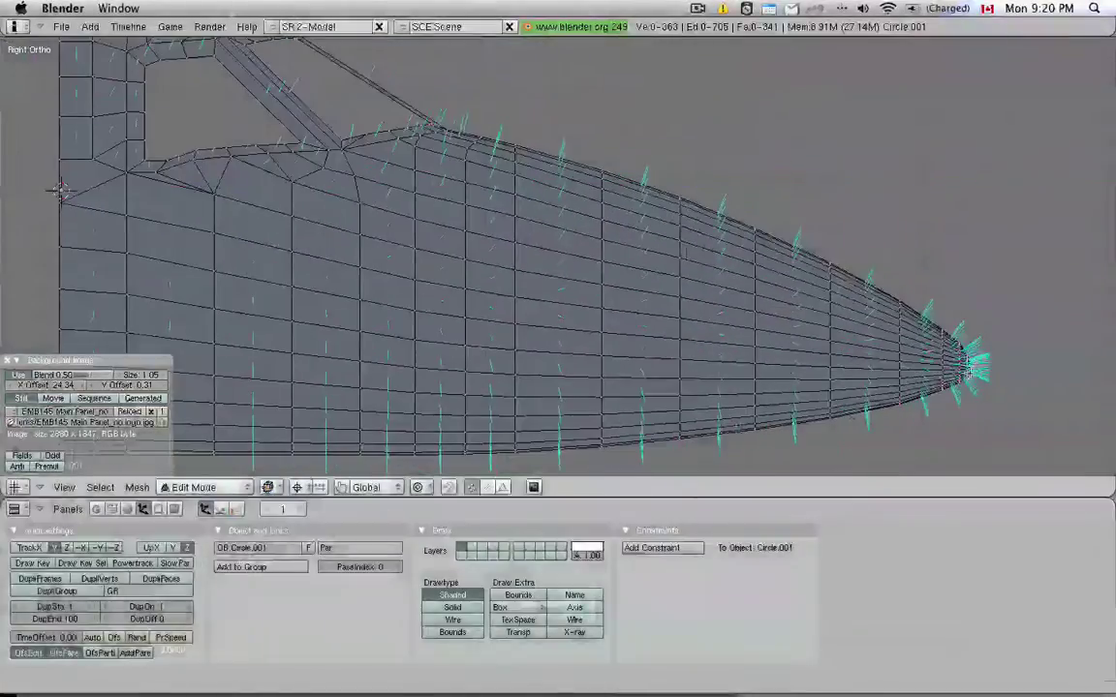
key(z)
key(Tab)
middle_drag(973, 376, 916, 362)
key(KP_1)
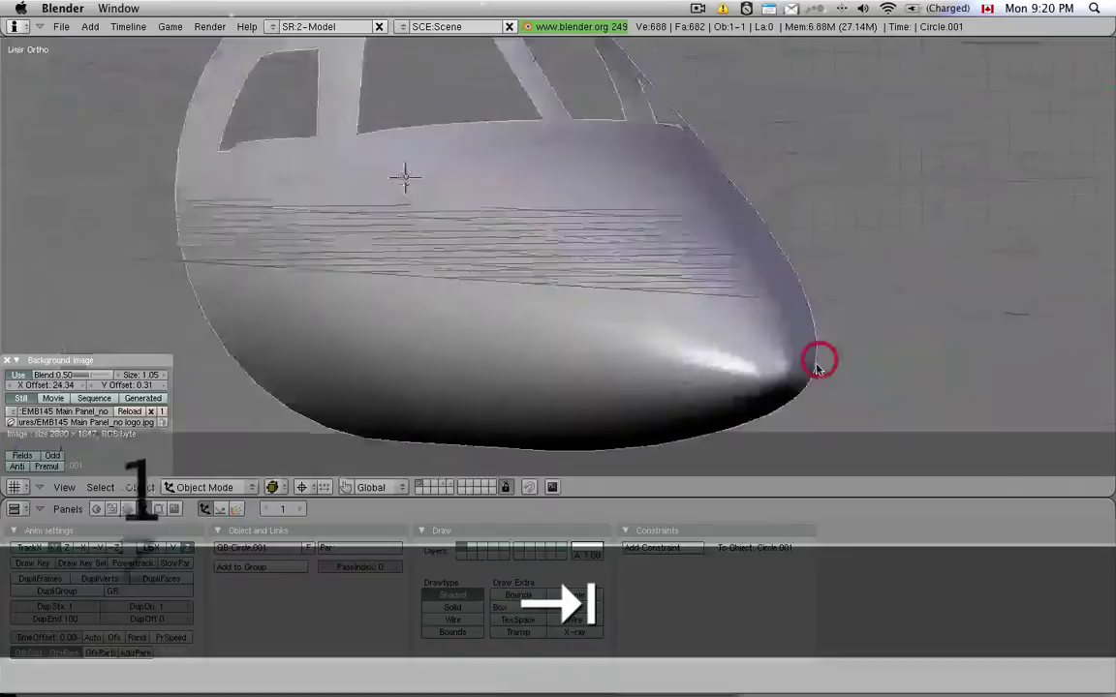
key(KP_3)
shift+middle_drag(480, 192, 541, 177)
scroll(543, 177, up, 3)
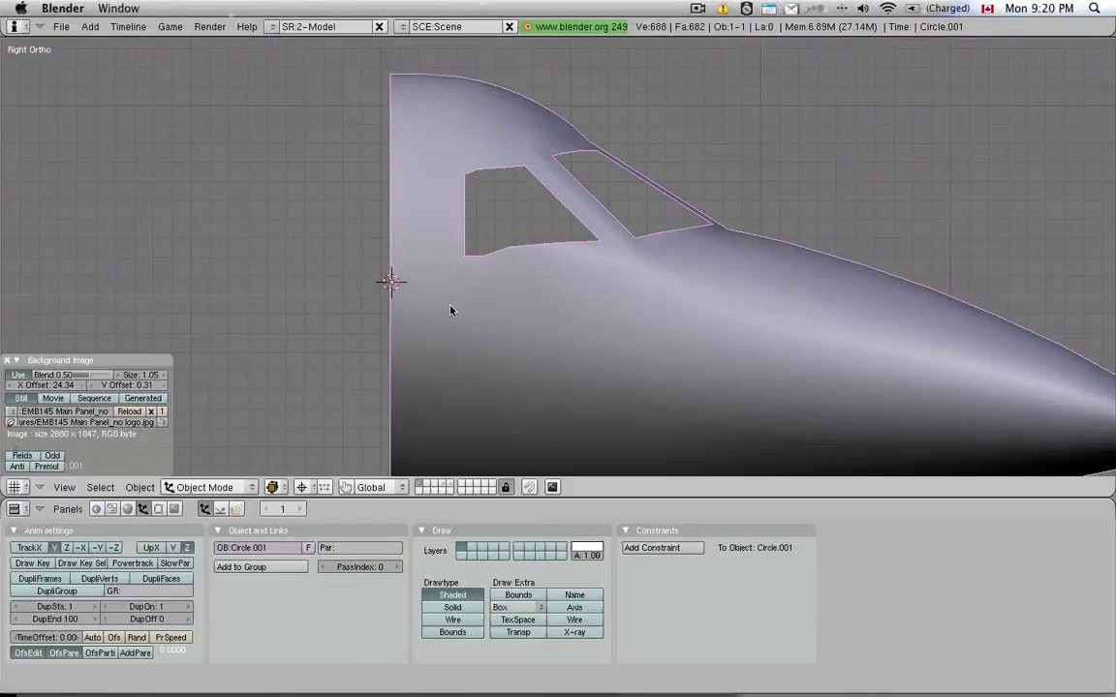
Step: Examine the EMB-145 main panel background image against the fuselage wireframe in front view
key(KP_1)
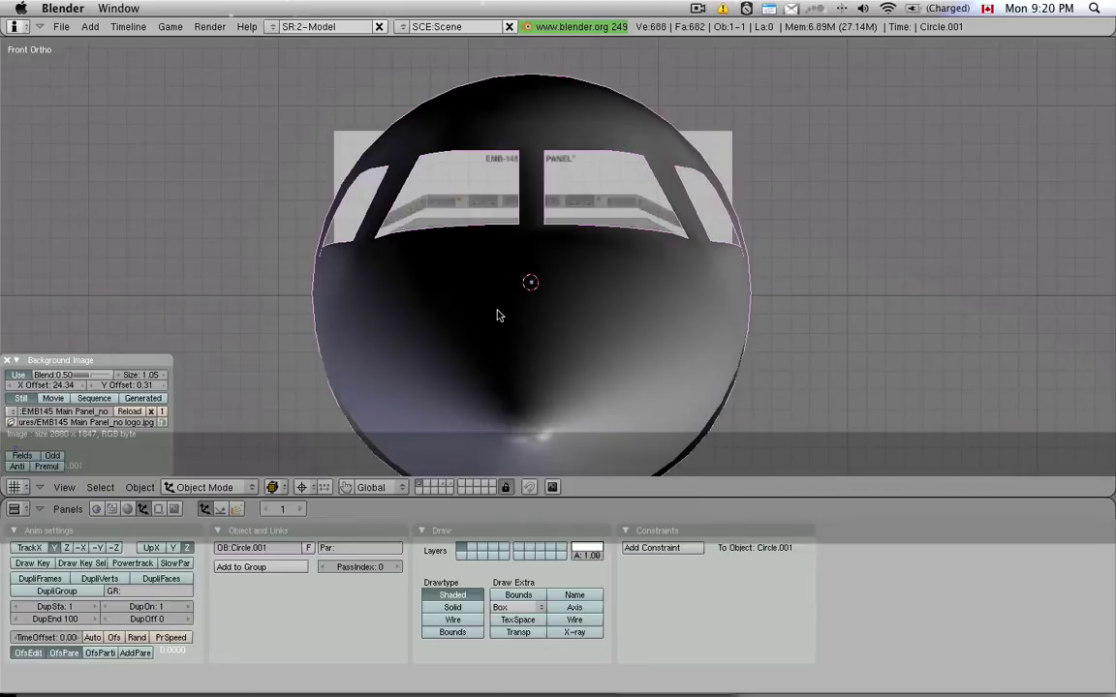
key(z)
scroll(529, 276, up, 5)
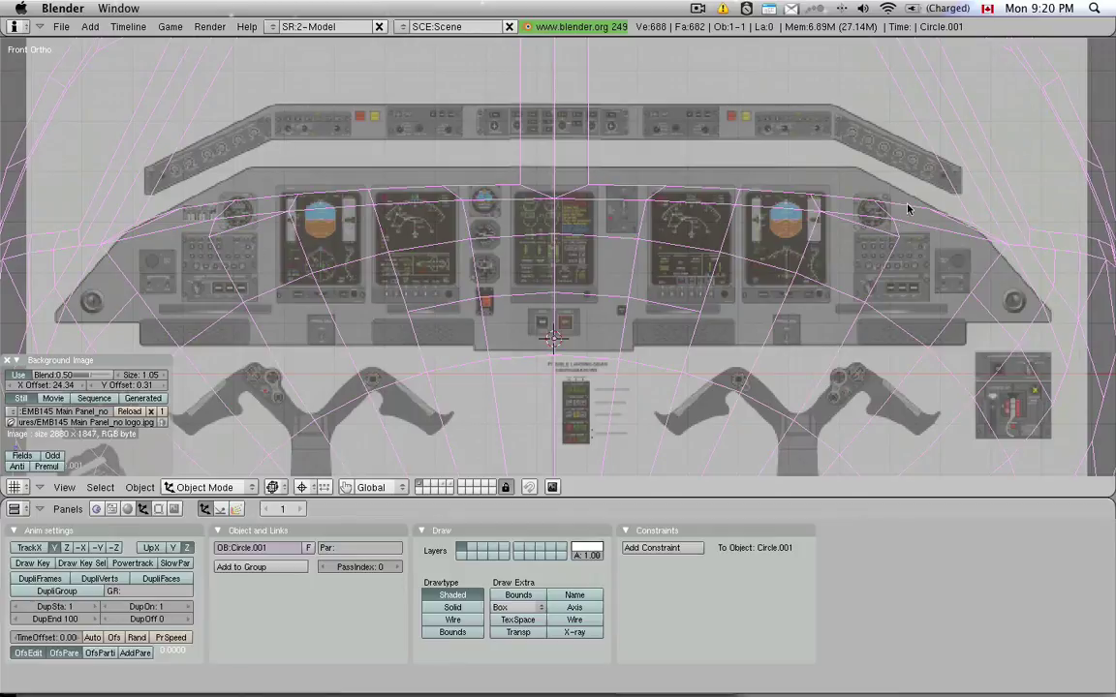
scroll(101, 127, up, 5)
scroll(276, 167, up, 1)
scroll(254, 179, down, 3)
shift+middle_drag(796, 179, 624, 268)
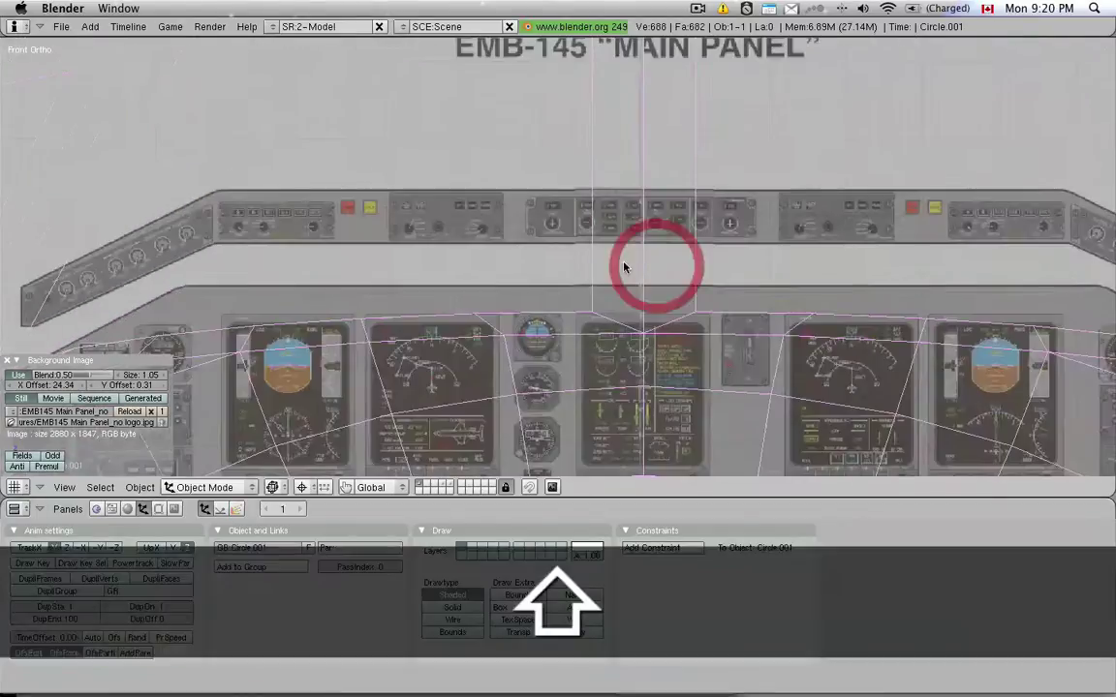
scroll(623, 262, down, 2)
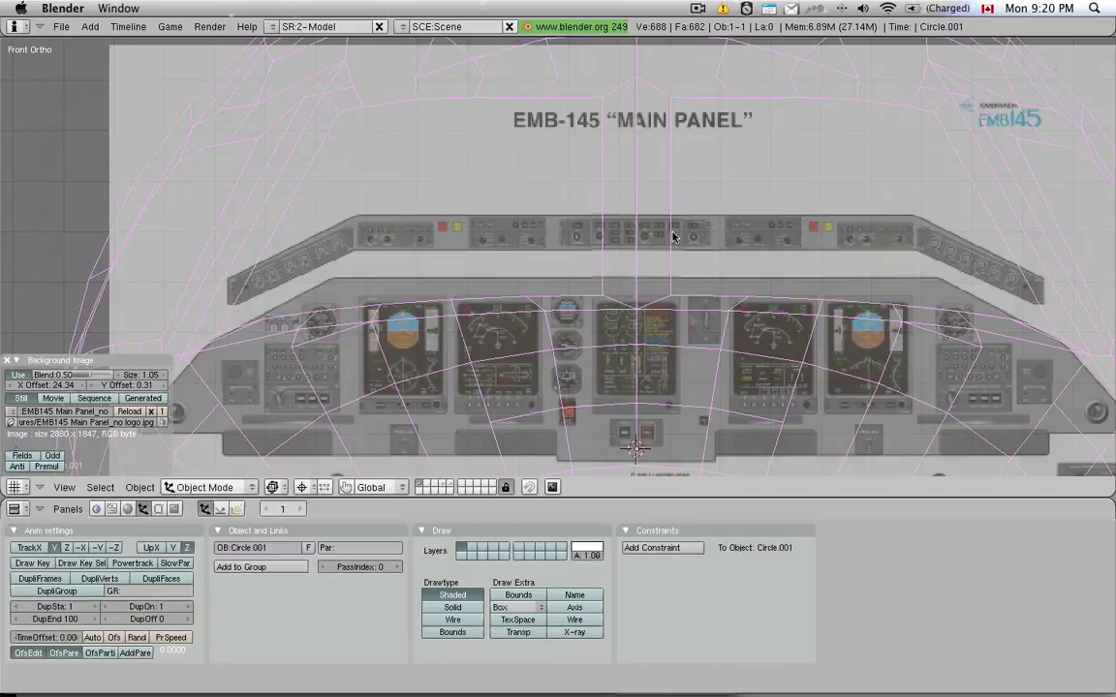
scroll(455, 286, down, 3)
shift+middle_drag(489, 208, 489, 143)
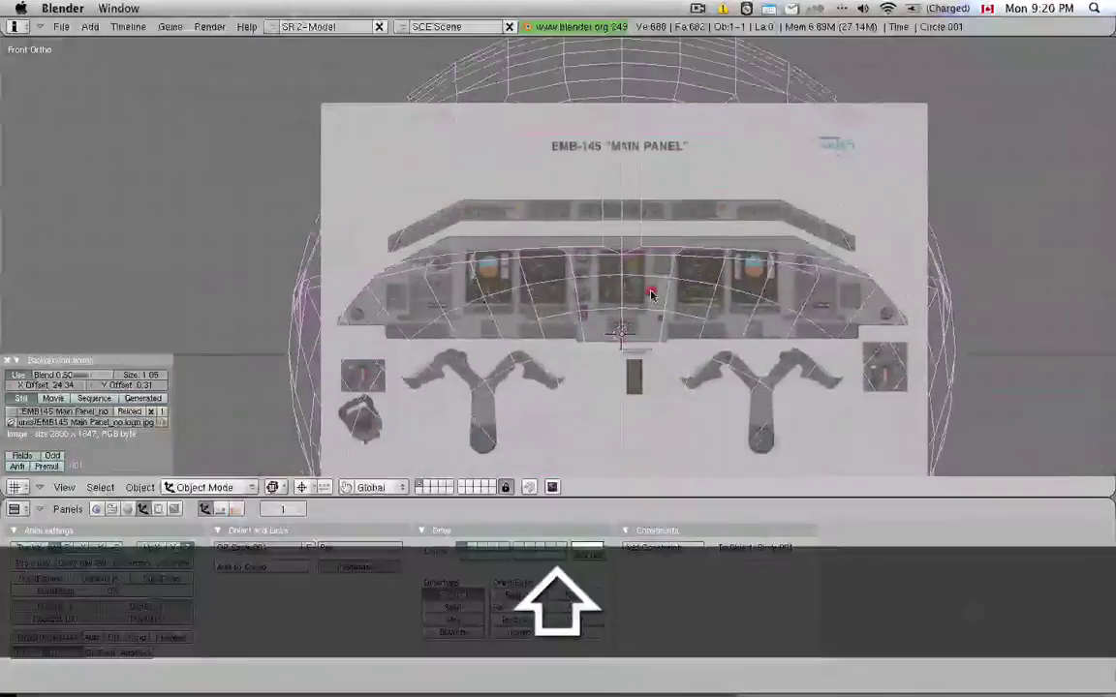
scroll(724, 232, up, 5)
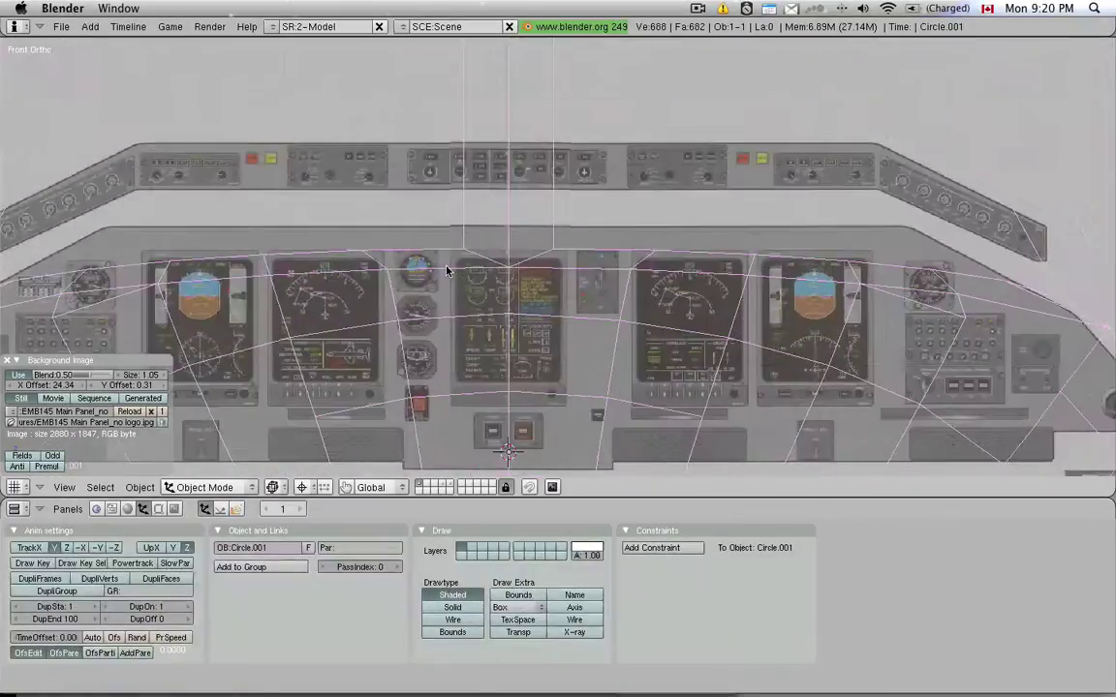
scroll(760, 279, down, 3)
scroll(623, 337, up, 1)
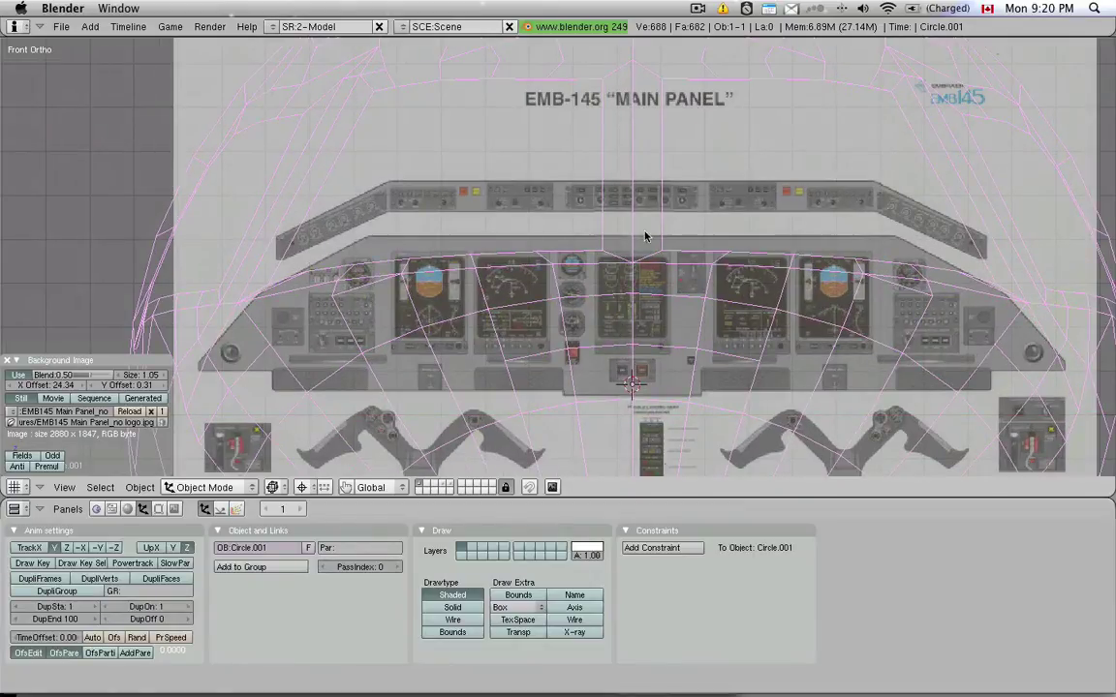
scroll(639, 230, up, 4)
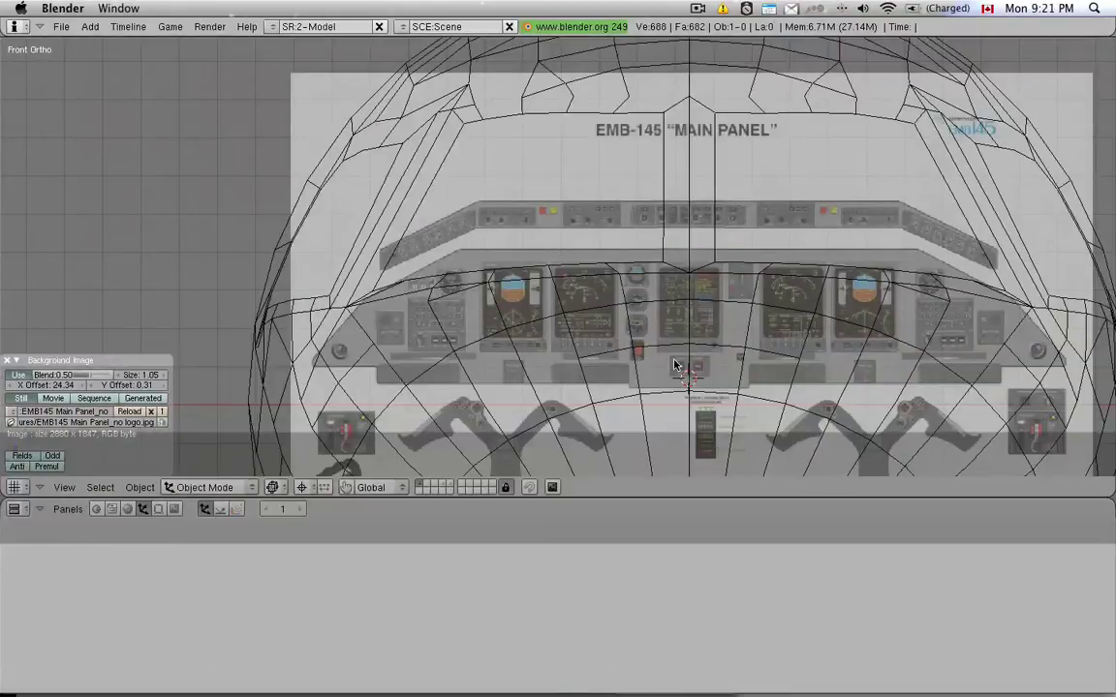
Step: Add a plane in front view and move it -1 along X so its inner edge lies on the centerline
key(space)
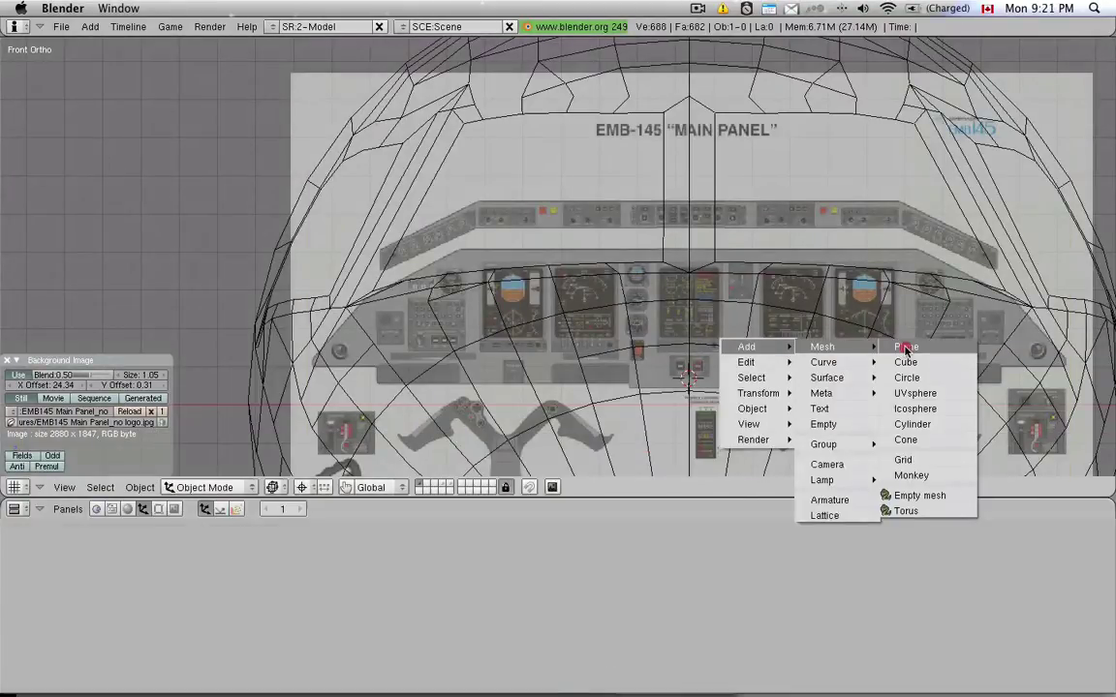
click(905, 348)
key(g)
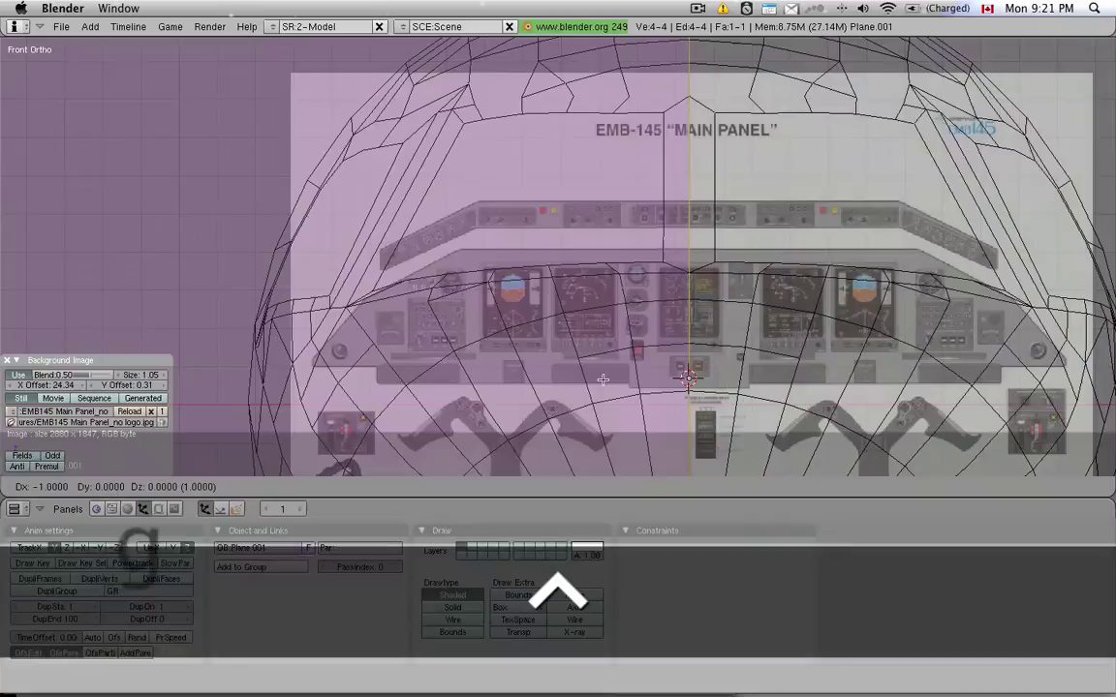
ctrl+click(603, 380)
ctrl+middle_drag(667, 374, 678, 343)
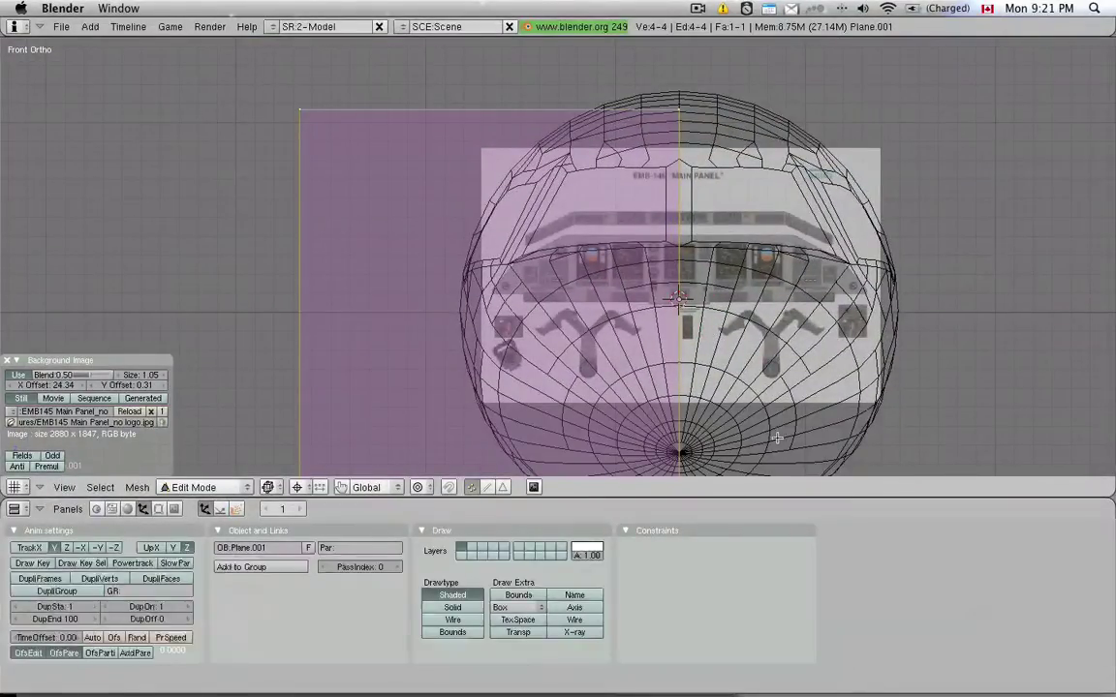
Step: Scale the plane to 0.2, keeping its inner edge on the centerline
key(s)
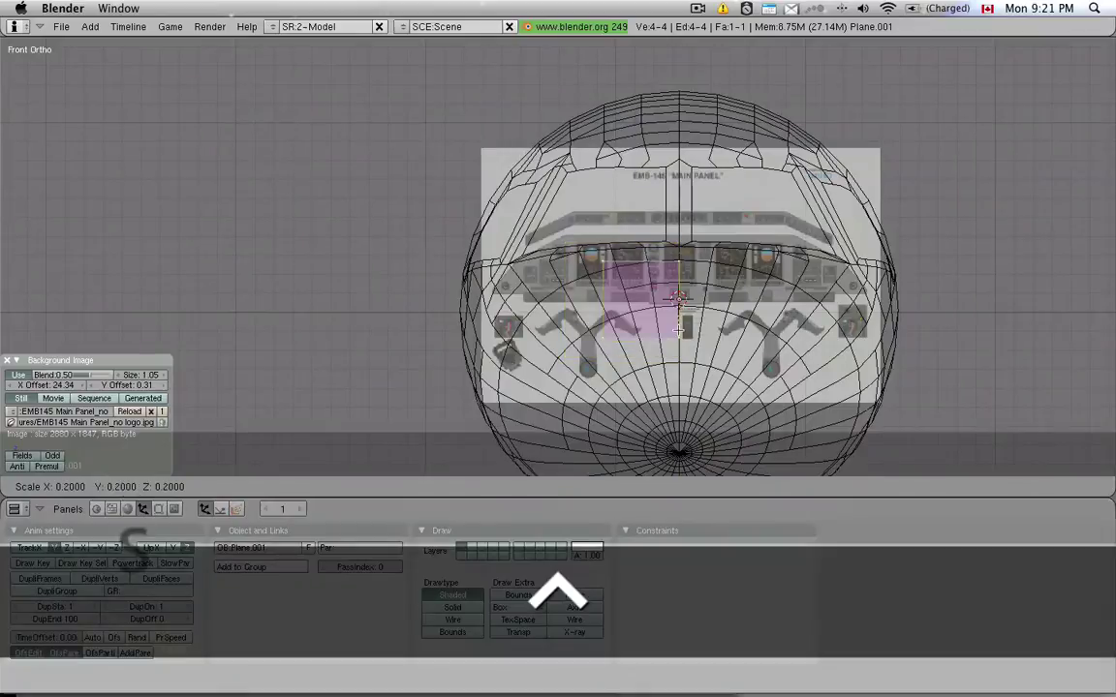
click(679, 330)
key(Tab)
Step: Move the plane up along Z until its upper edge meets the top of the narrow upper panel strip in the reference image
scroll(678, 339, up, 4)
scroll(677, 340, up, 2)
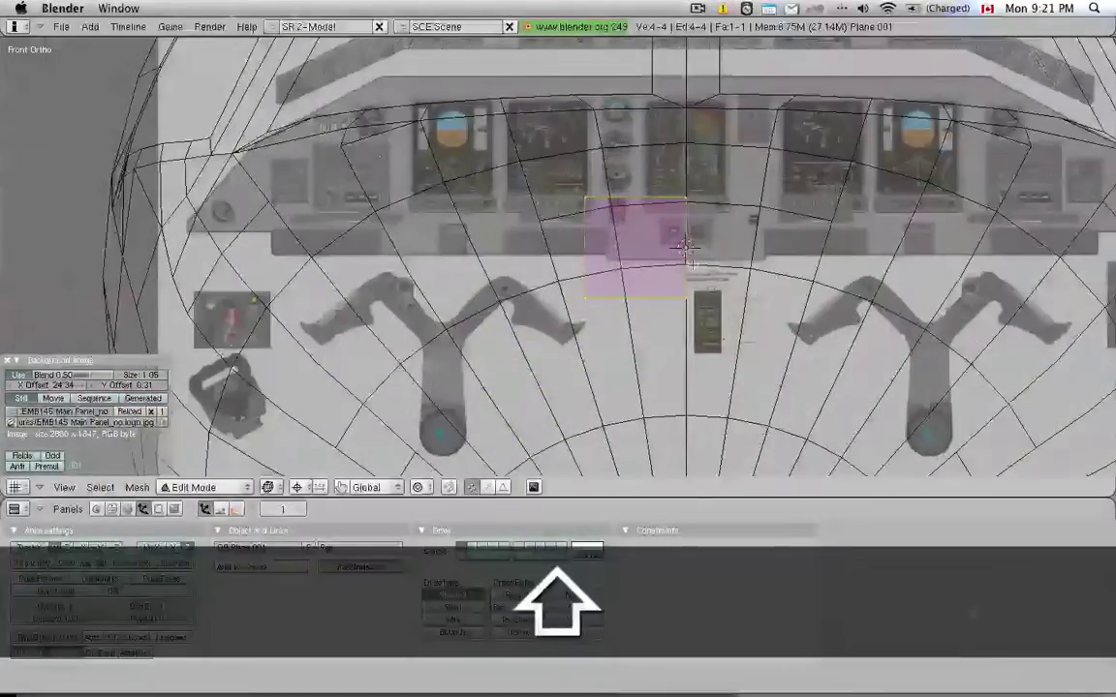
shift+middle_drag(684, 254, 698, 442)
key(g)
middle_click(710, 276)
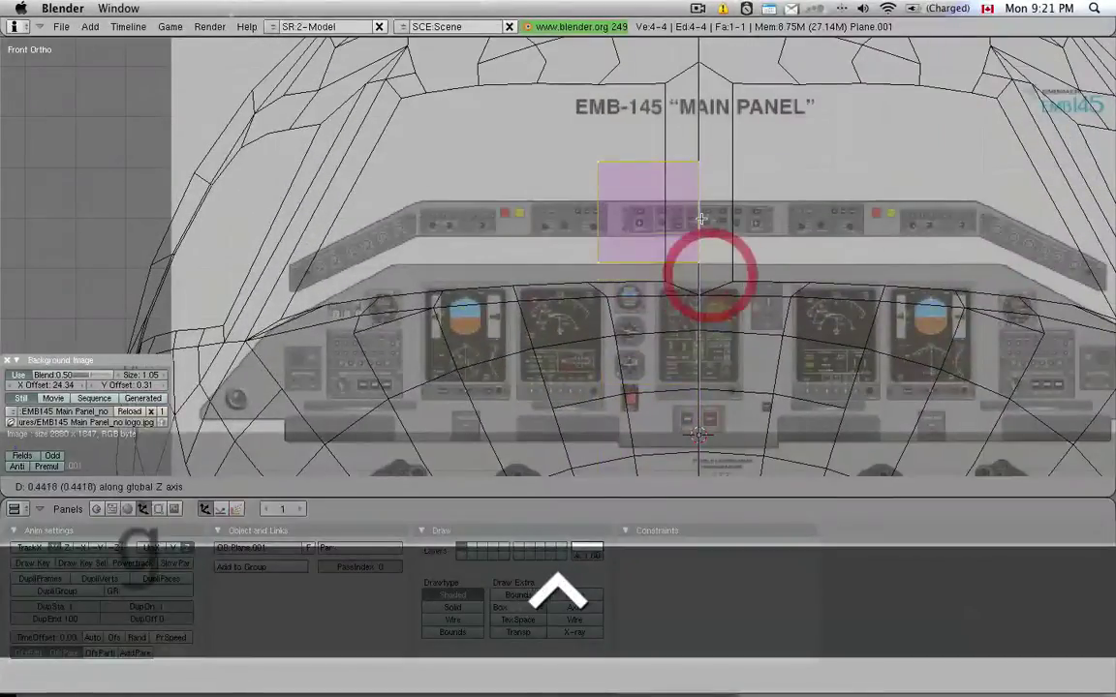
ctrl+click(703, 268)
scroll(703, 268, up, 5)
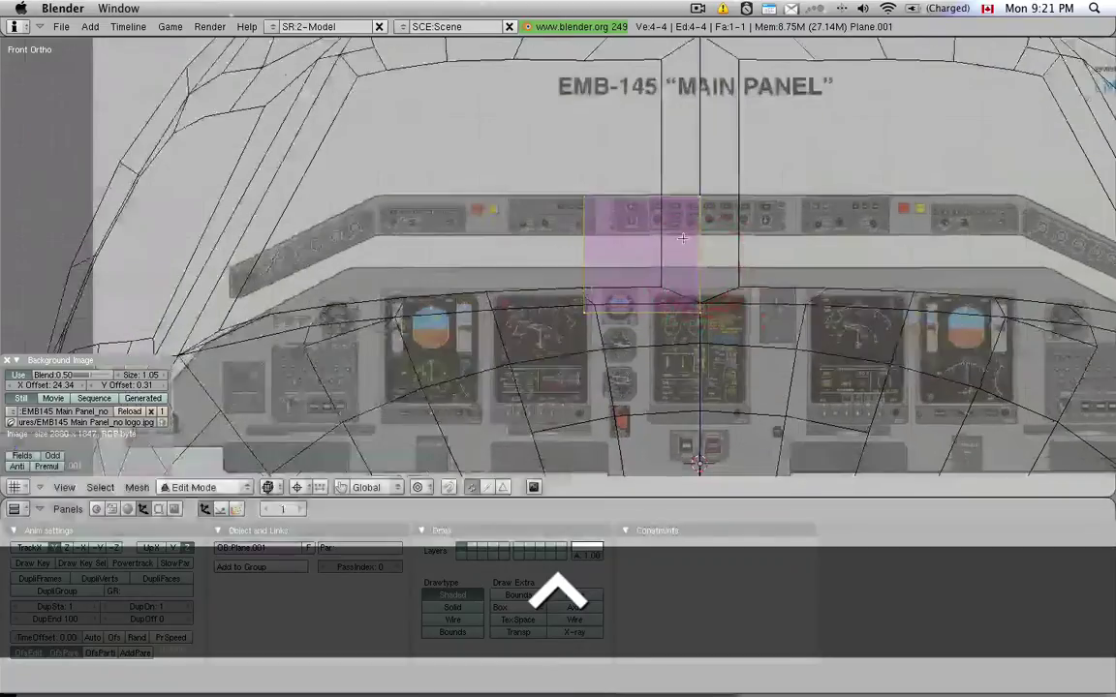
key(g)
key(z)
scroll(666, 246, down, 3)
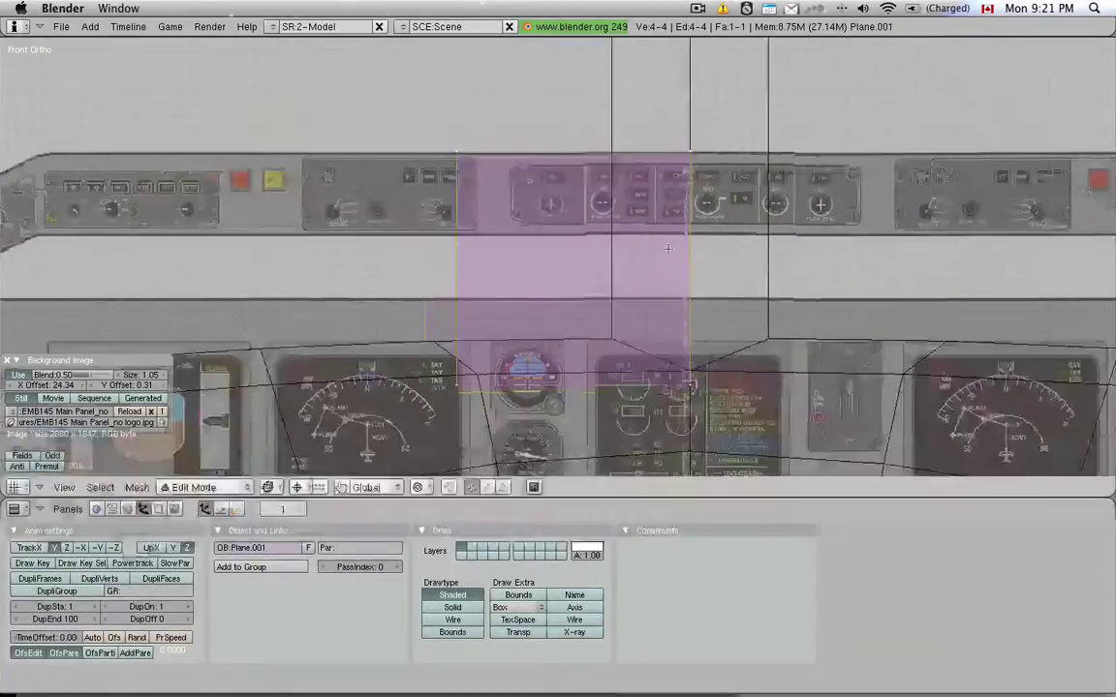
Step: Raise the plane's two lower vertices along Z to the bottom edge of the upper panel strip
key(a)
key(b)
drag(686, 369, 513, 325)
key(g)
key(z)
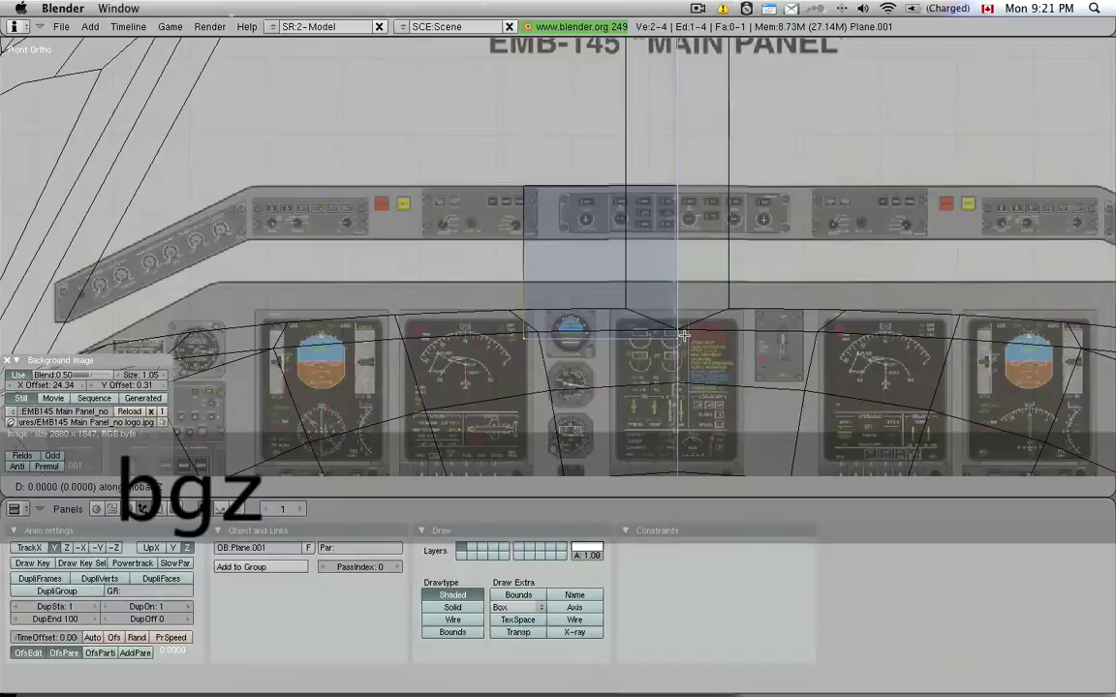
click(680, 271)
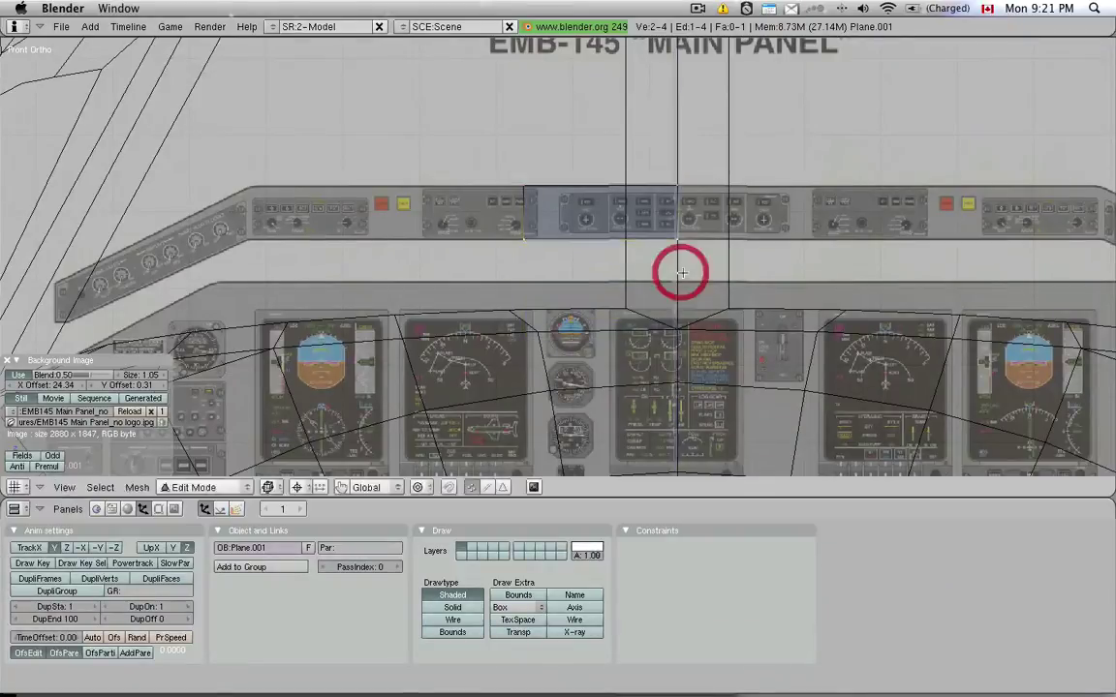
Step: Leave mesh editing and add a Mirror modifier to the panel plane
key(Tab)
click(158, 508)
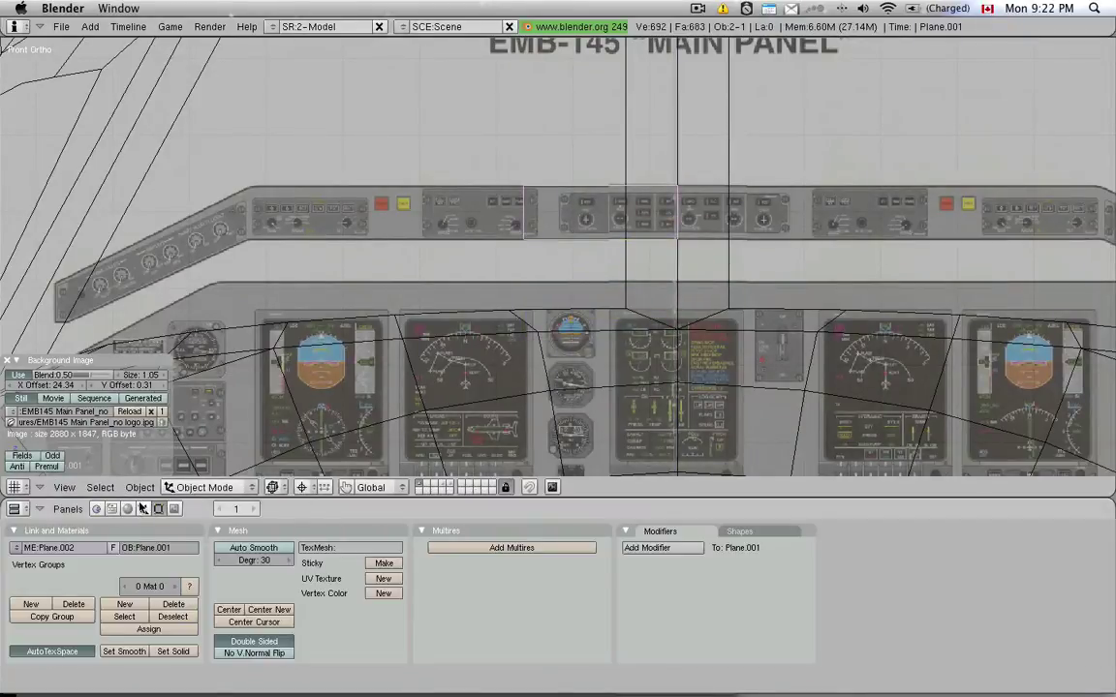
click(662, 548)
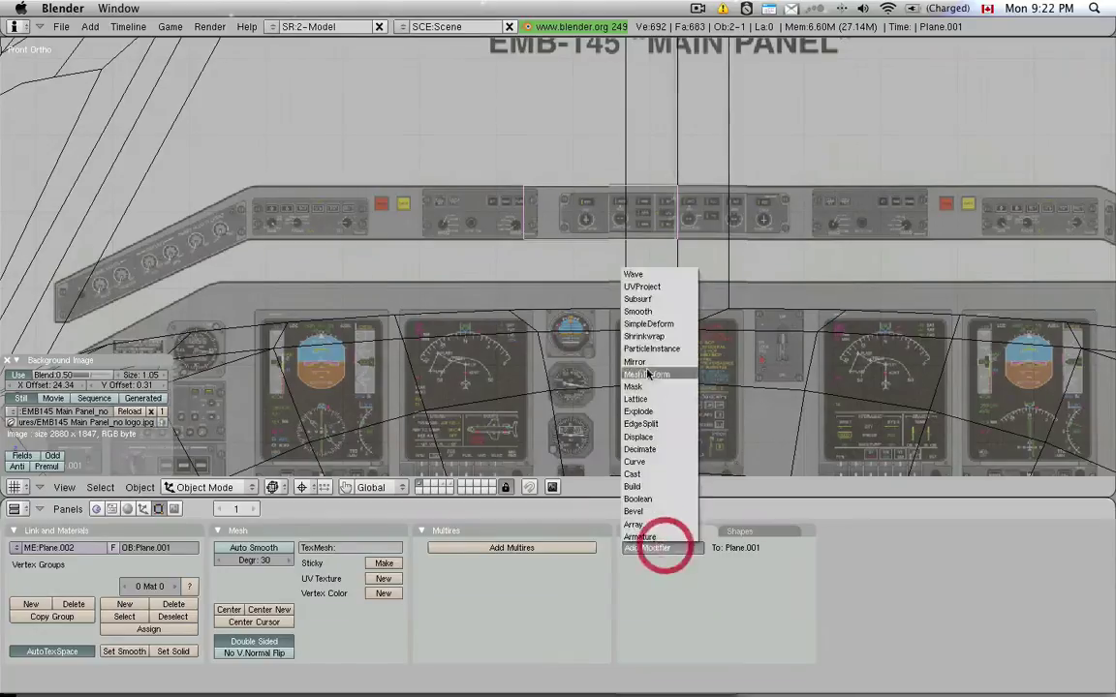
click(652, 364)
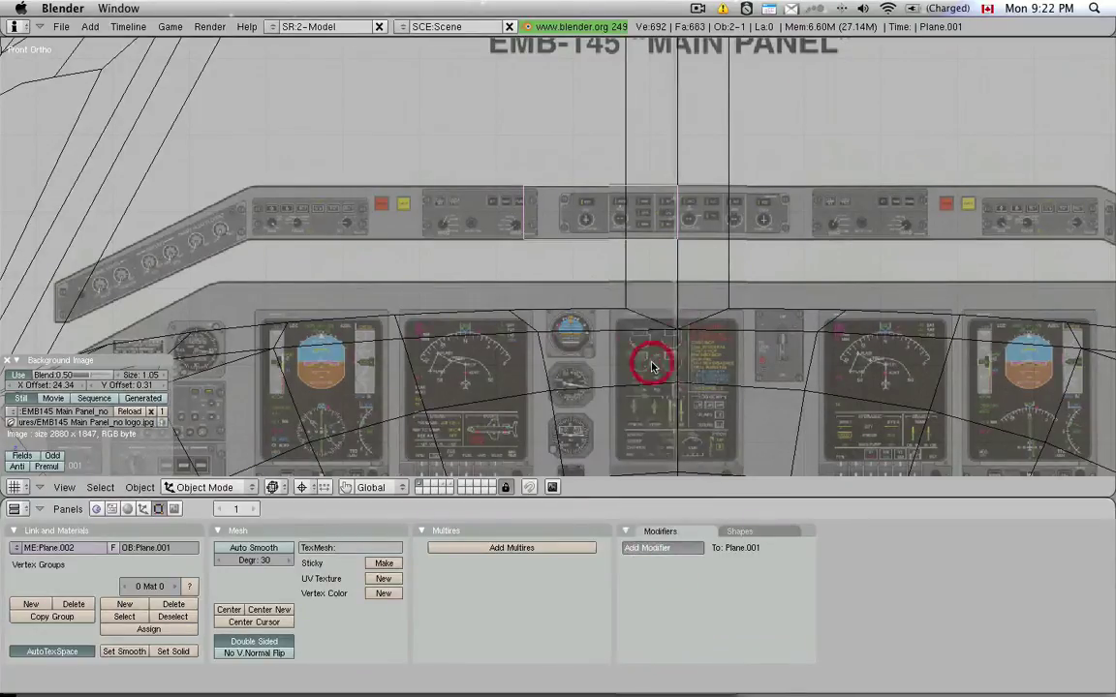
Step: Move the panel plane's outer edge about 0.34 outward along X, to just before the bend in the upper strip
key(Tab)
key(Tab)
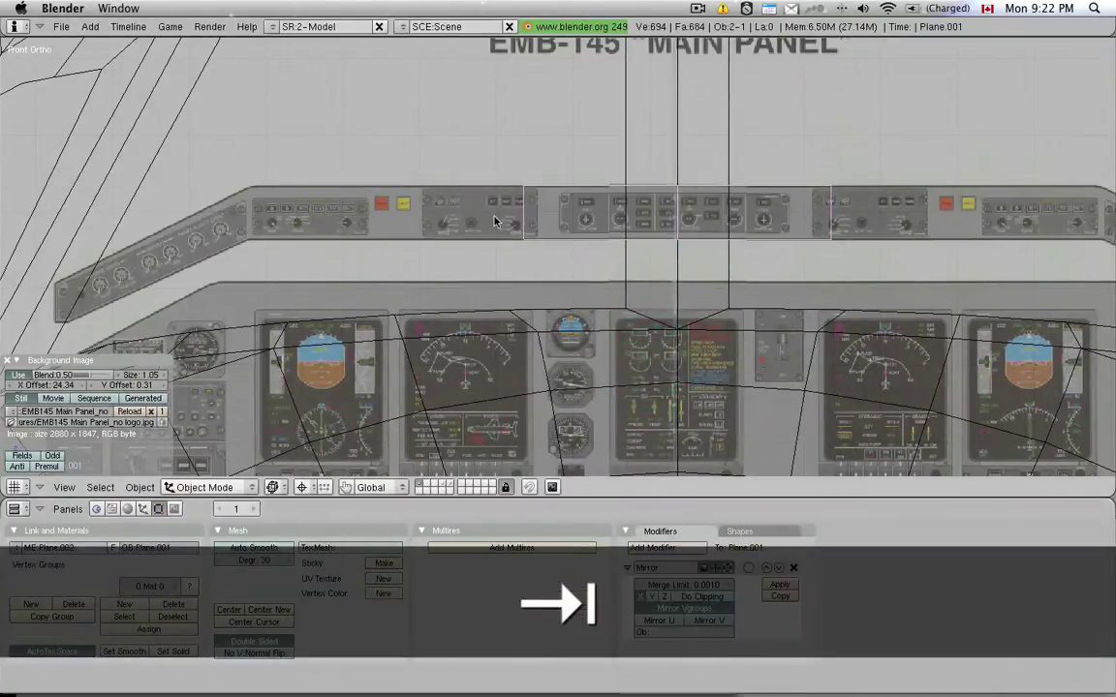
key(Tab)
key(a)
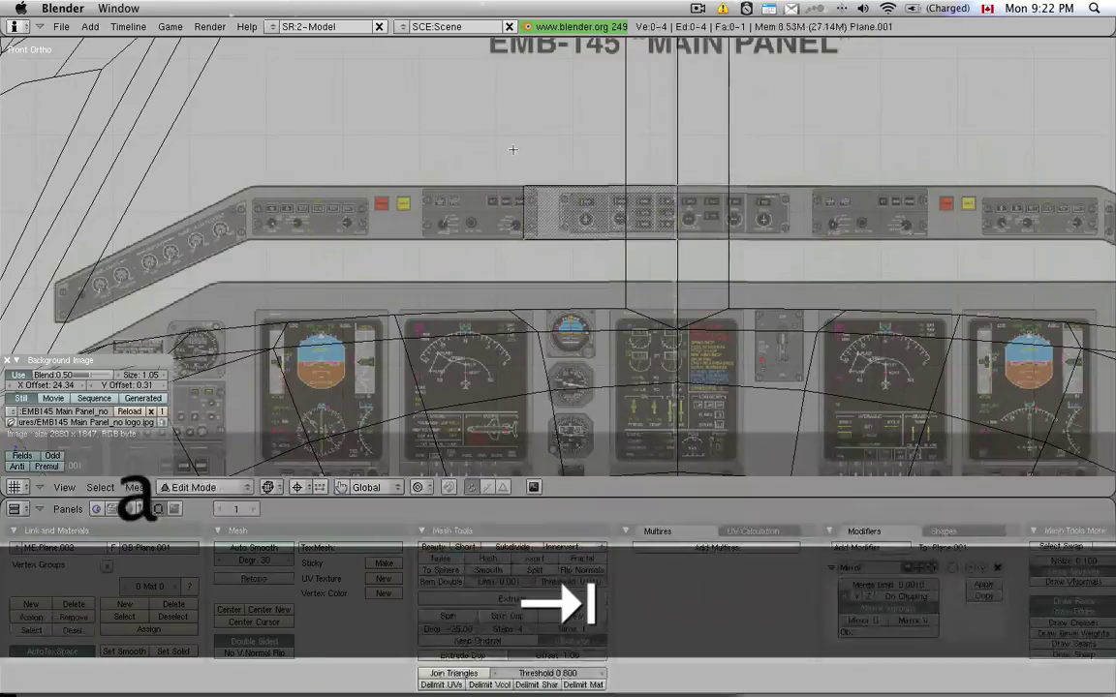
key(b)
drag(510, 148, 564, 254)
key(Escape)
key(g)
middle_click(388, 231)
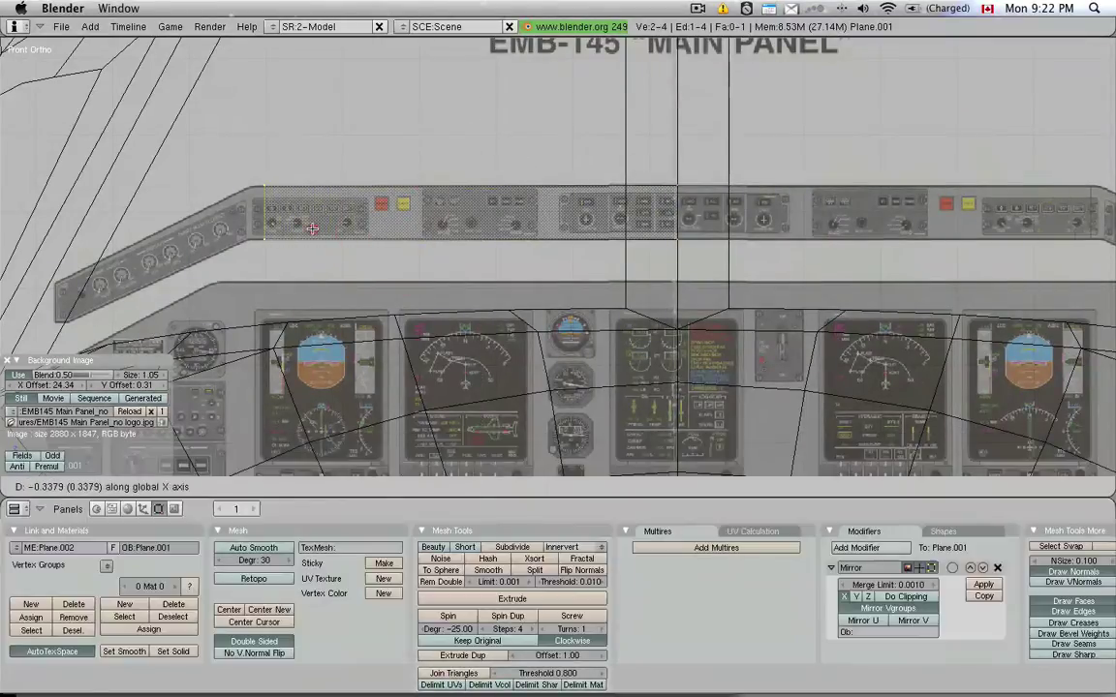
click(312, 229)
Step: Try spinning the outer edge -25 degrees in 4 steps around a pivot below the strip, and undo the spin
scroll(204, 192, up, 1)
scroll(224, 201, up, 3)
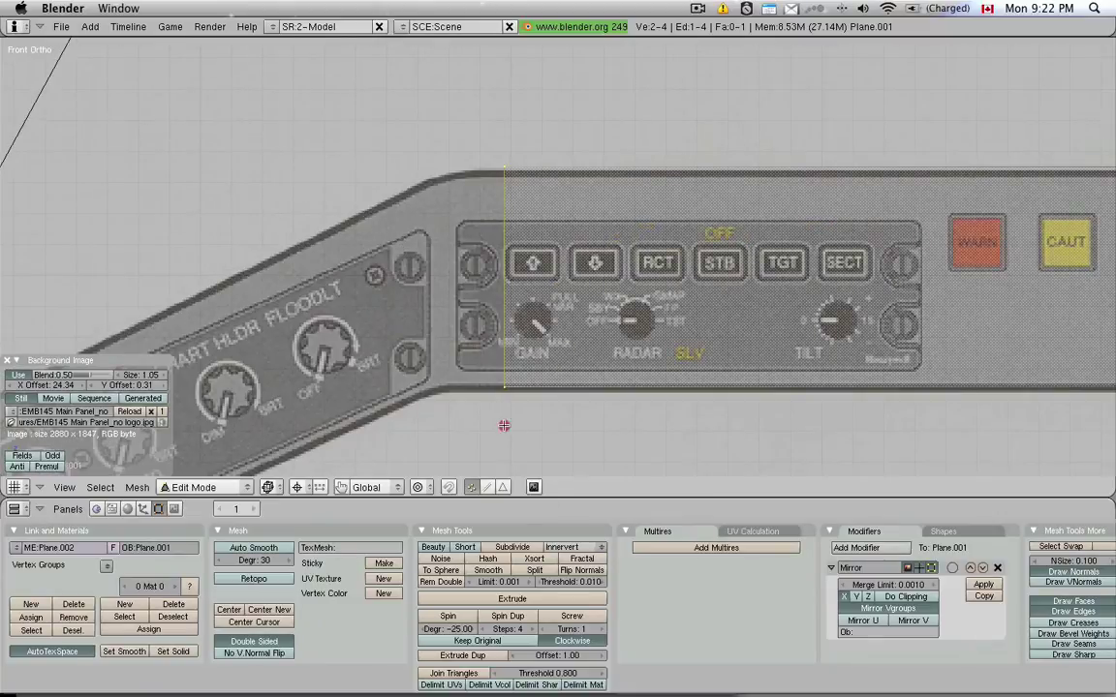
click(504, 426)
shift+middle_drag(626, 339, 667, 240)
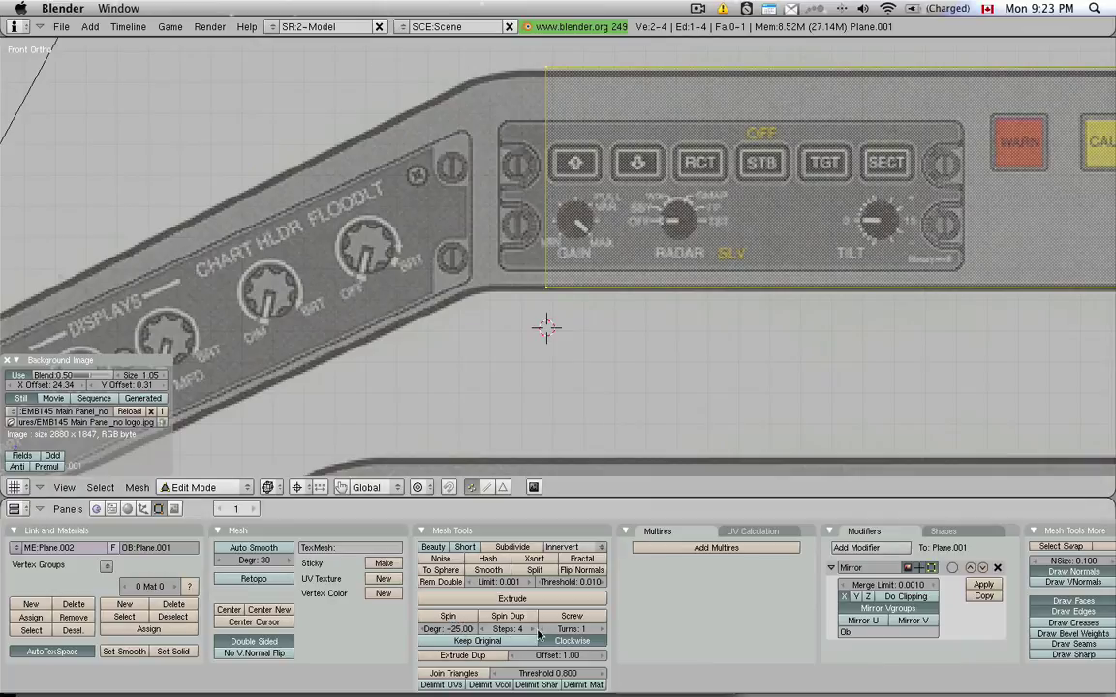
click(448, 617)
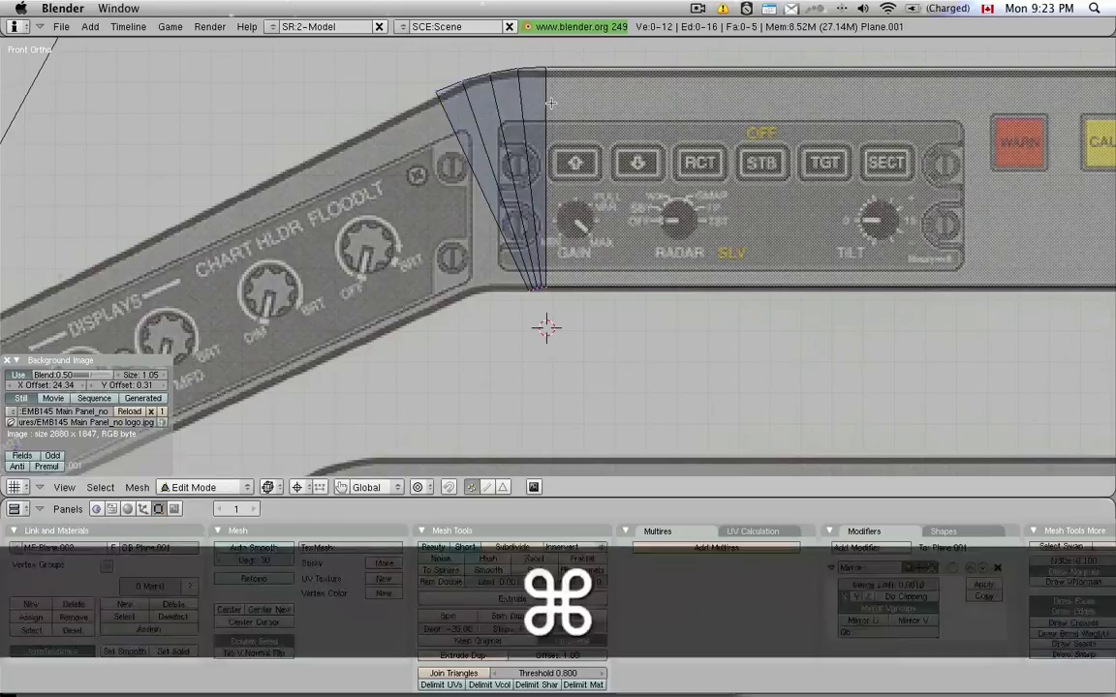
key(super+z)
key(super+z)
key(super+z)
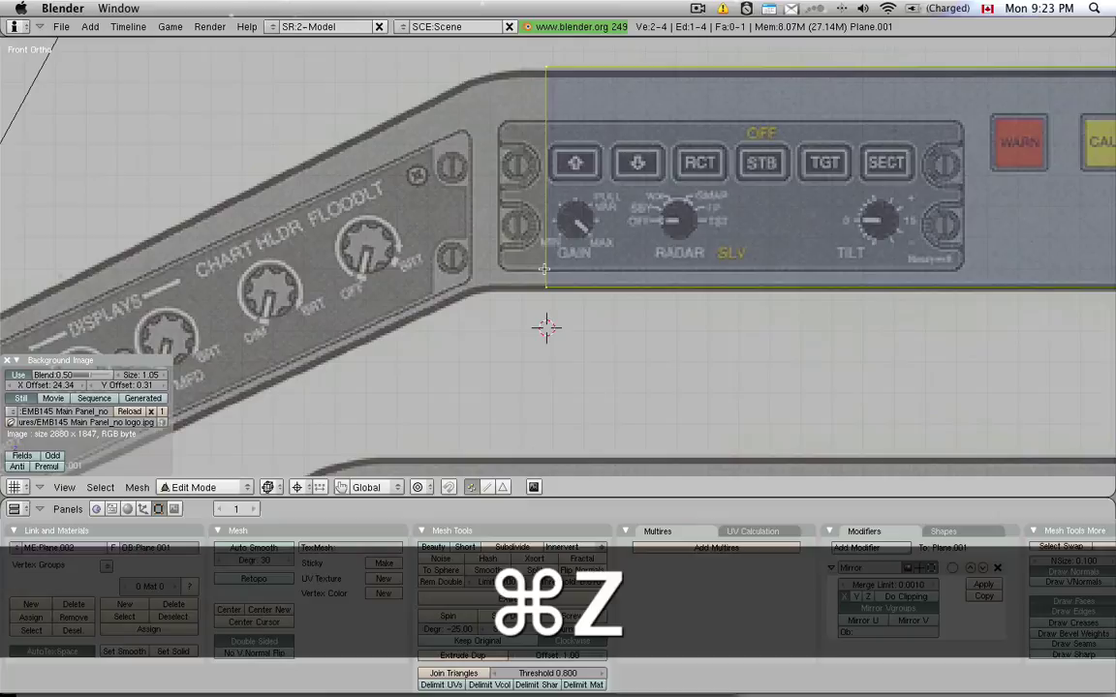
Step: Spin the outer edge -25 degrees in 4 steps around a pivot at its lower vertex
click(544, 287)
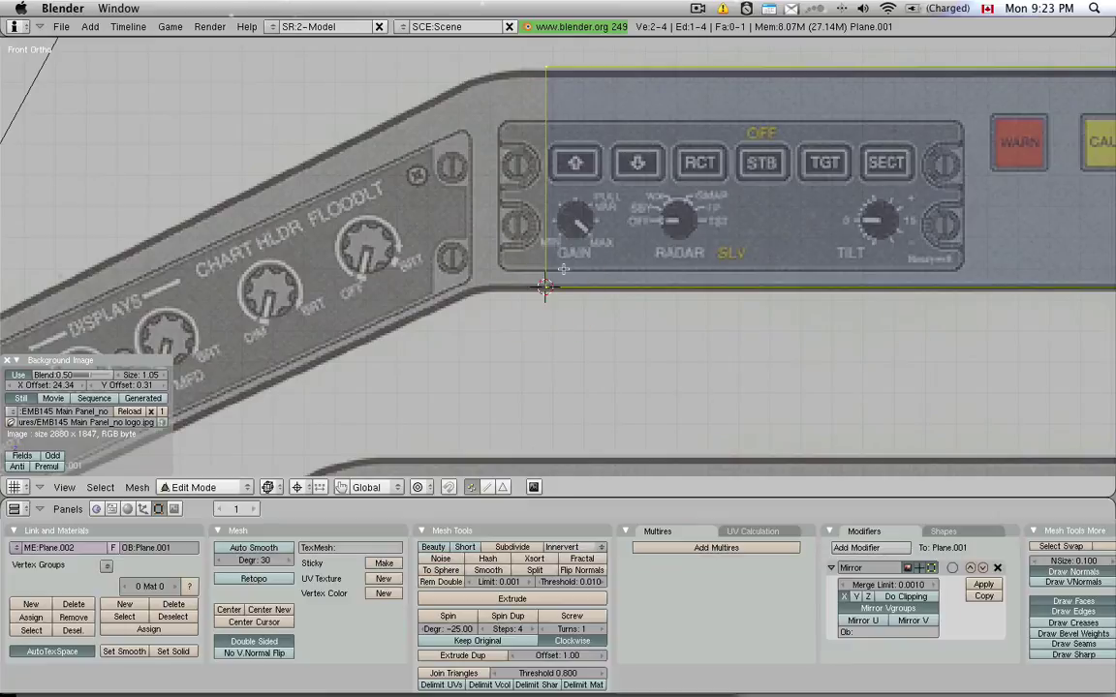
click(448, 616)
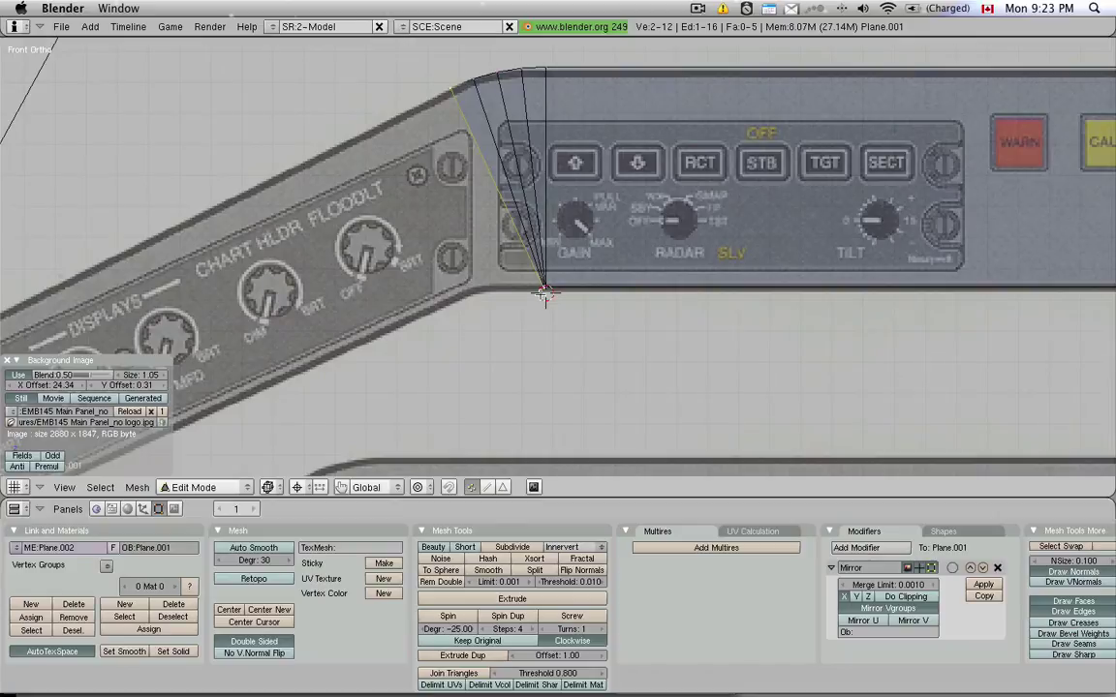
Step: Spread the fan's lower vertices apart along X and move them outward along X to the strip's lower bend corner
key(a)
key(b)
drag(476, 242, 567, 315)
key(s)
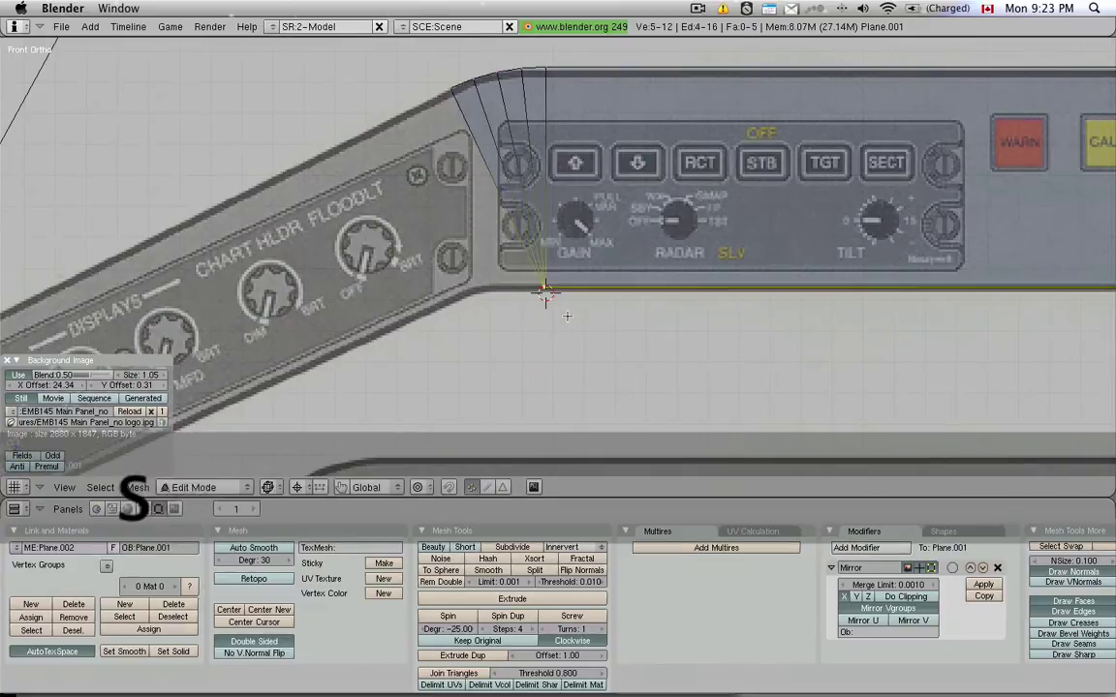
key(x)
click(747, 376)
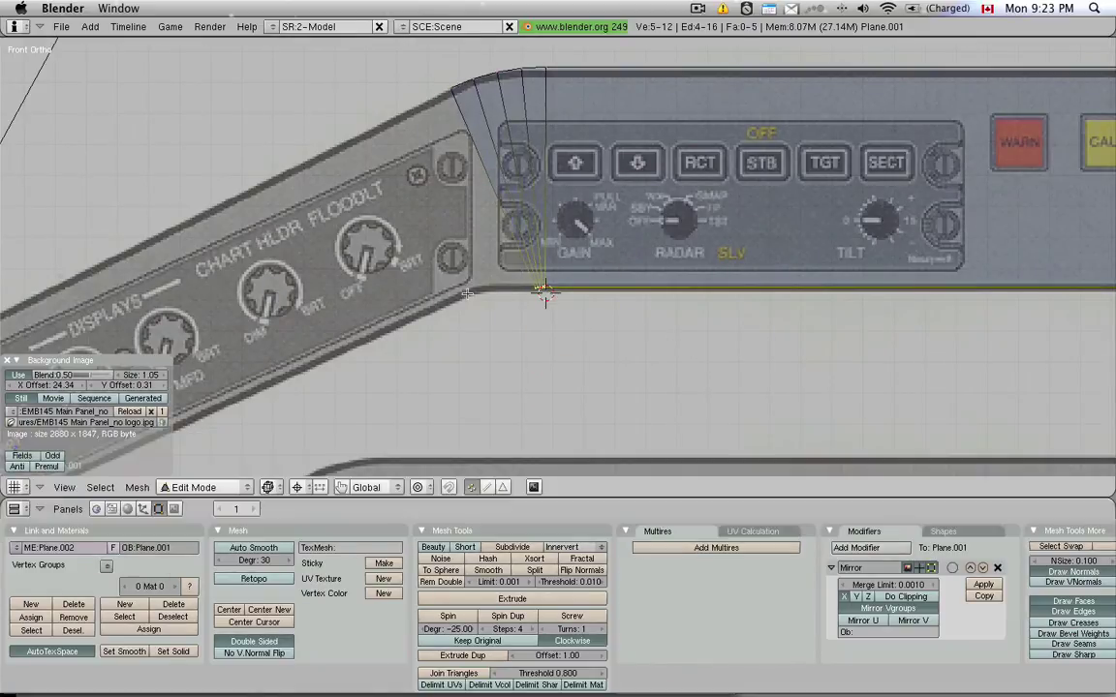
key(g)
key(x)
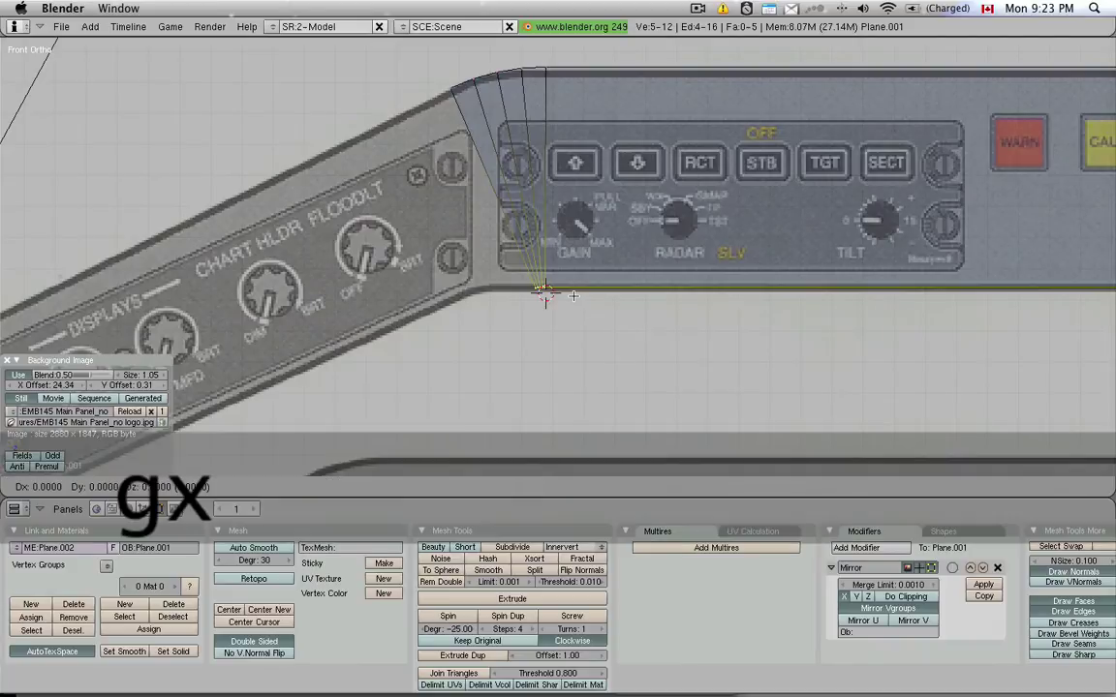
click(544, 294)
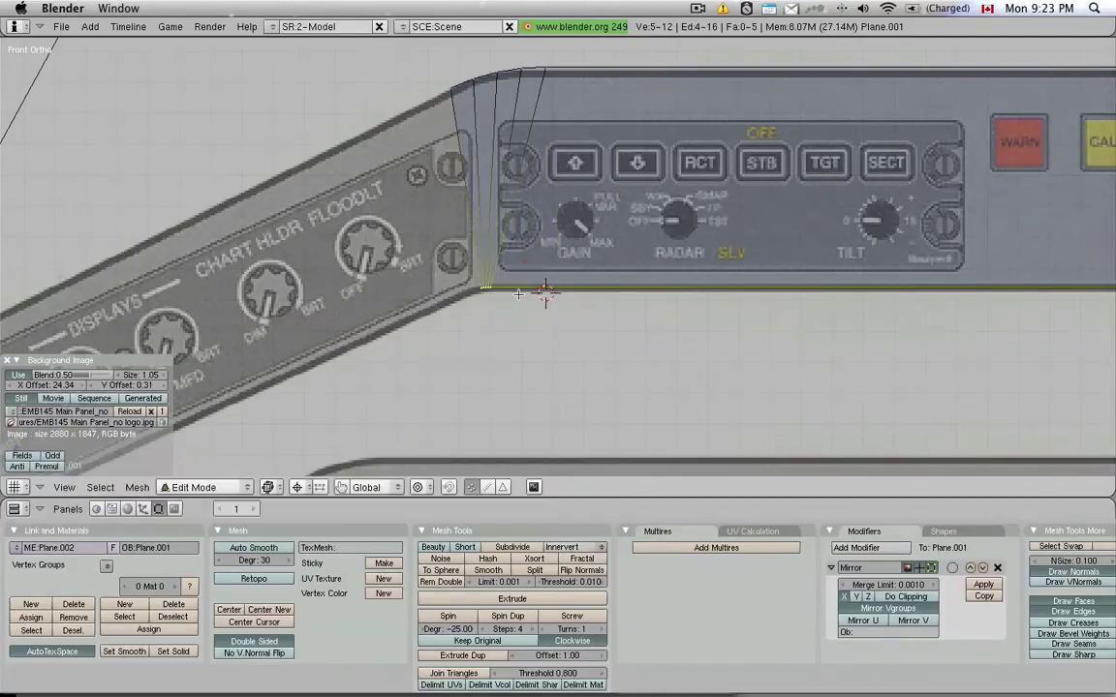
Step: Rotate the fan's lower vertices about 9 degrees around their inner end and scale them to follow the strip's lower bend
shift+middle_drag(545, 294, 652, 305)
click(643, 304)
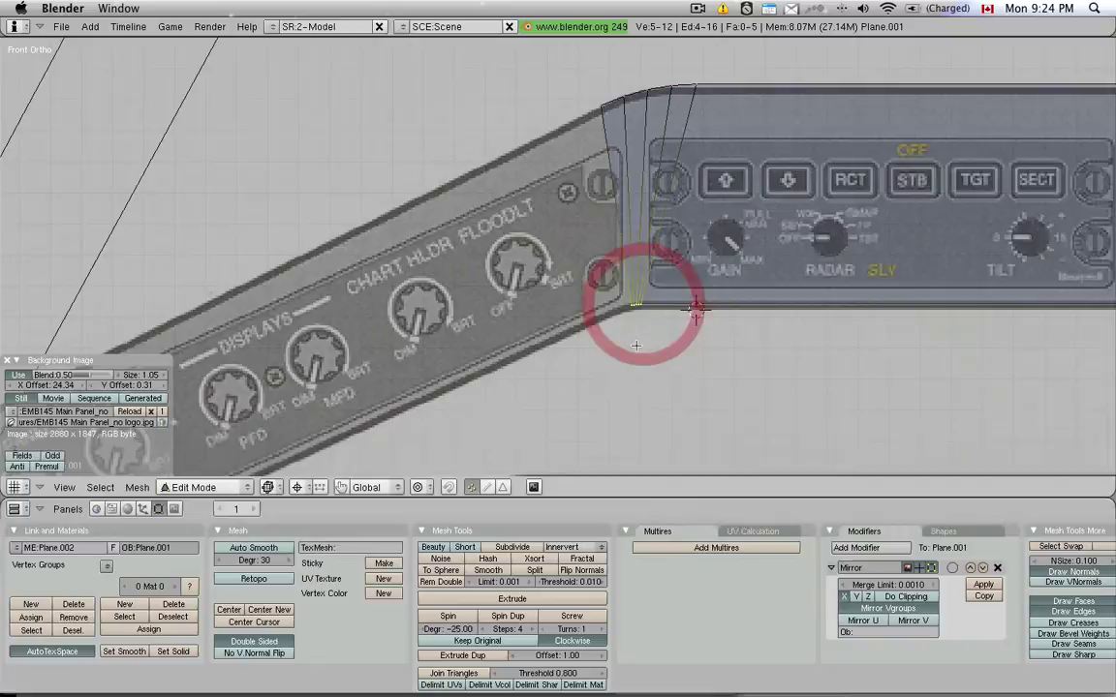
scroll(634, 341, up, 6)
key(r)
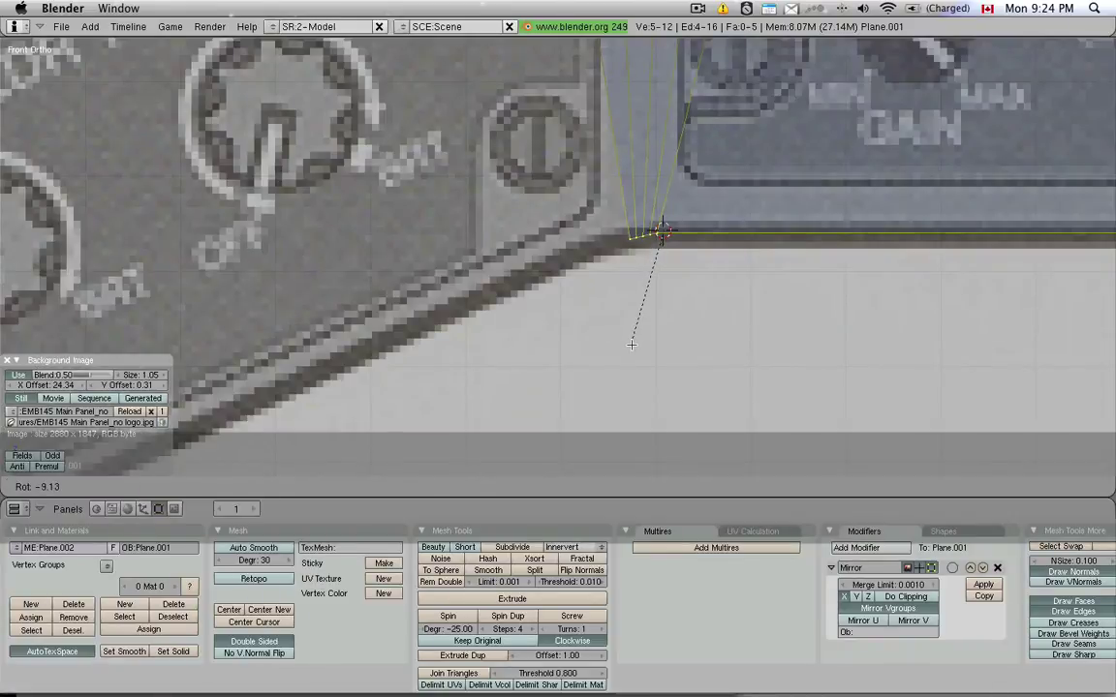
click(631, 345)
key(s)
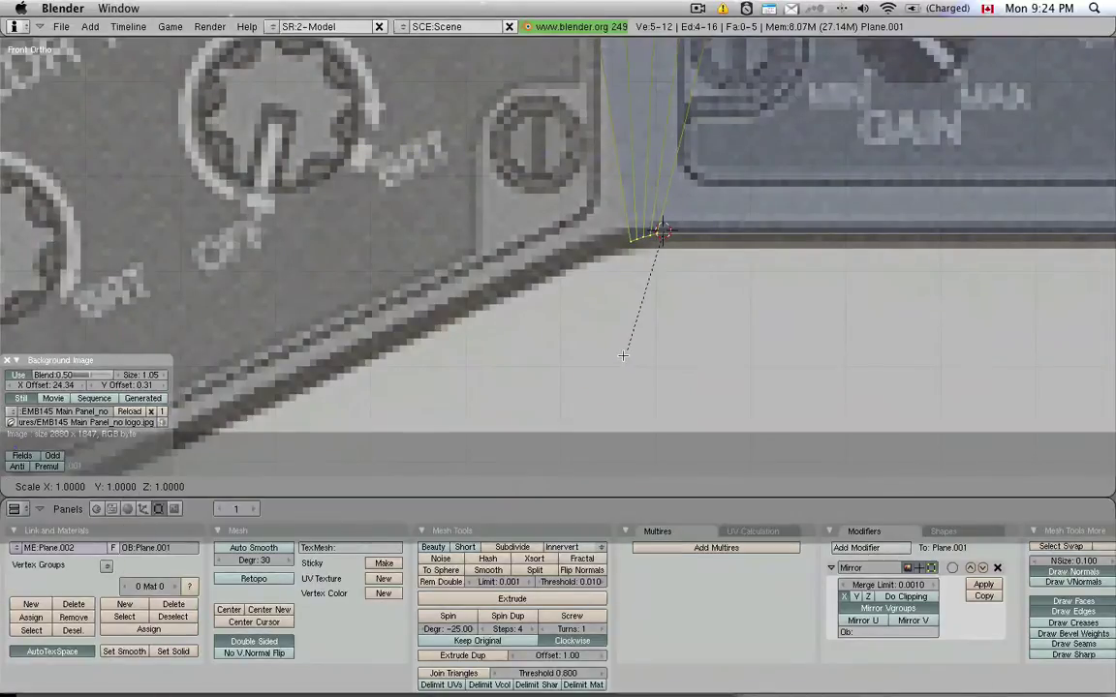
click(616, 366)
Step: Scale the fan's upper vertices to about 0.89 along X and shift them about 0.003 outward to fit the upper bend
scroll(615, 358, down, 7)
shift+middle_drag(587, 87, 740, 95)
shift+middle_drag(682, 158, 675, 163)
scroll(720, 135, up, 5)
scroll(719, 136, down, 4)
key(a)
key(b)
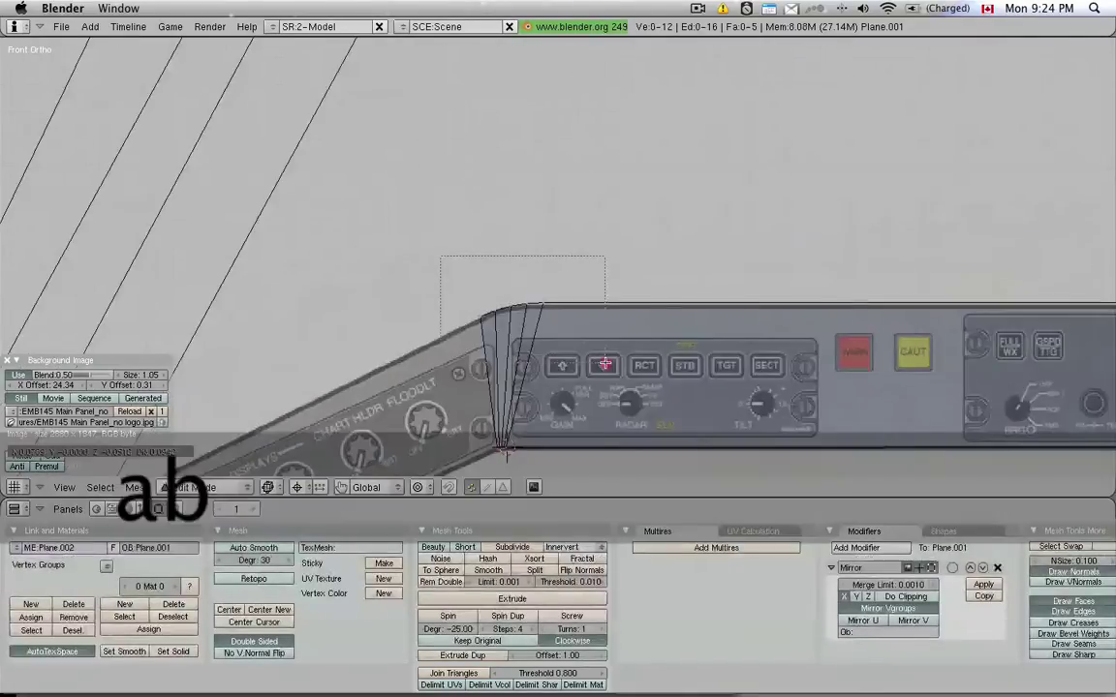
drag(593, 283, 502, 370)
key(s)
key(x)
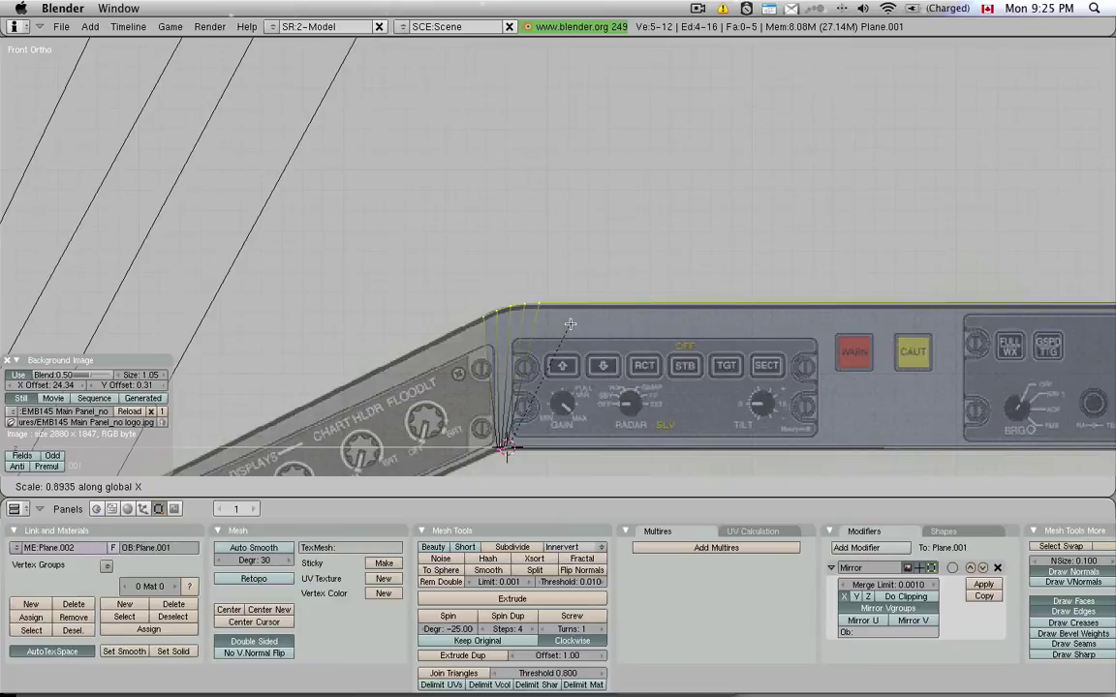
click(569, 323)
key(g)
key(x)
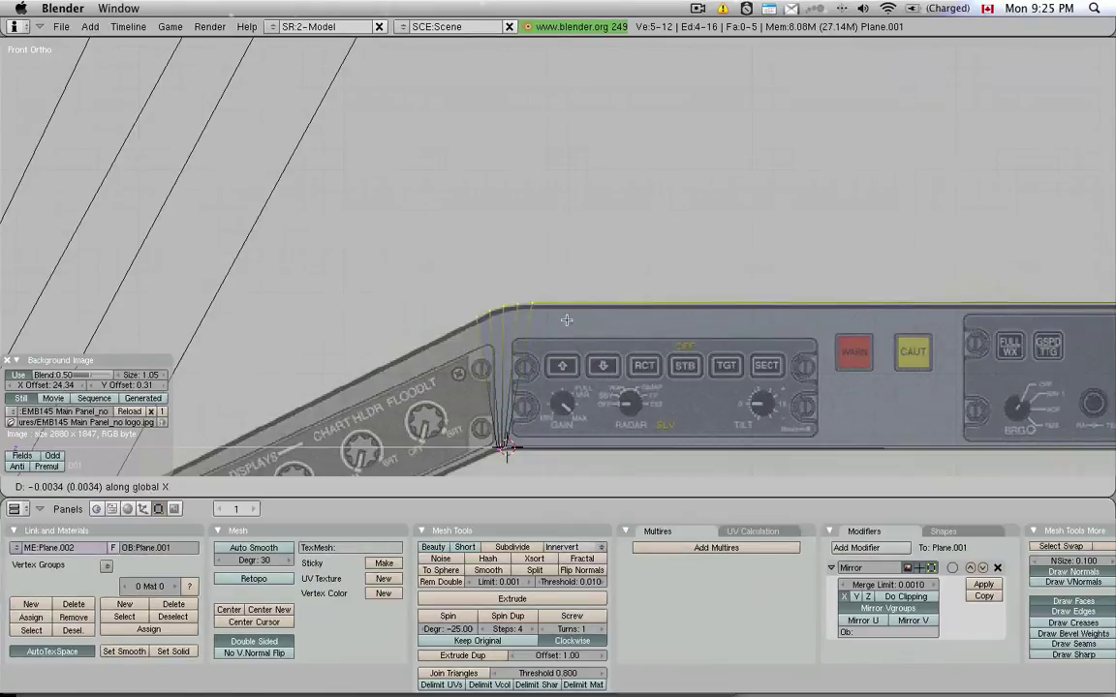
click(567, 319)
Step: Extrude the fan's outer edge down along the angled section to the far end of the strip
shift+right_click(501, 451)
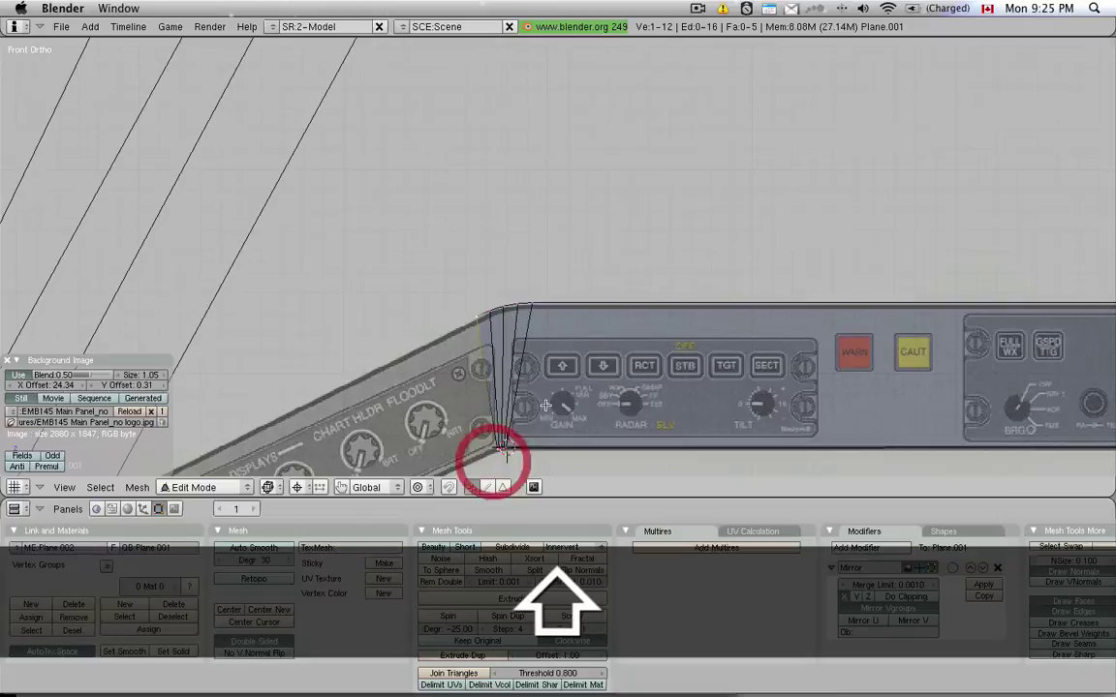
shift+middle_drag(546, 406, 830, 178)
key(e)
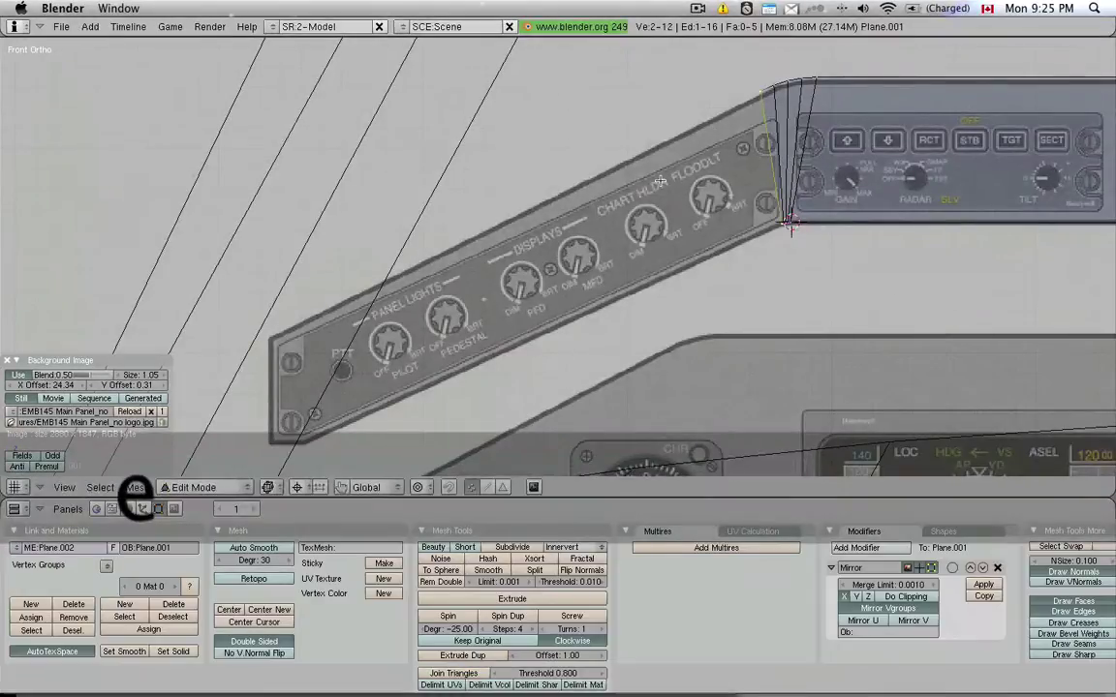
key(e)
click(659, 181)
click(293, 456)
Step: Move the end section's lower vertex onto the strip's lower edge, just inside the outer corner
right_click(273, 416)
key(g)
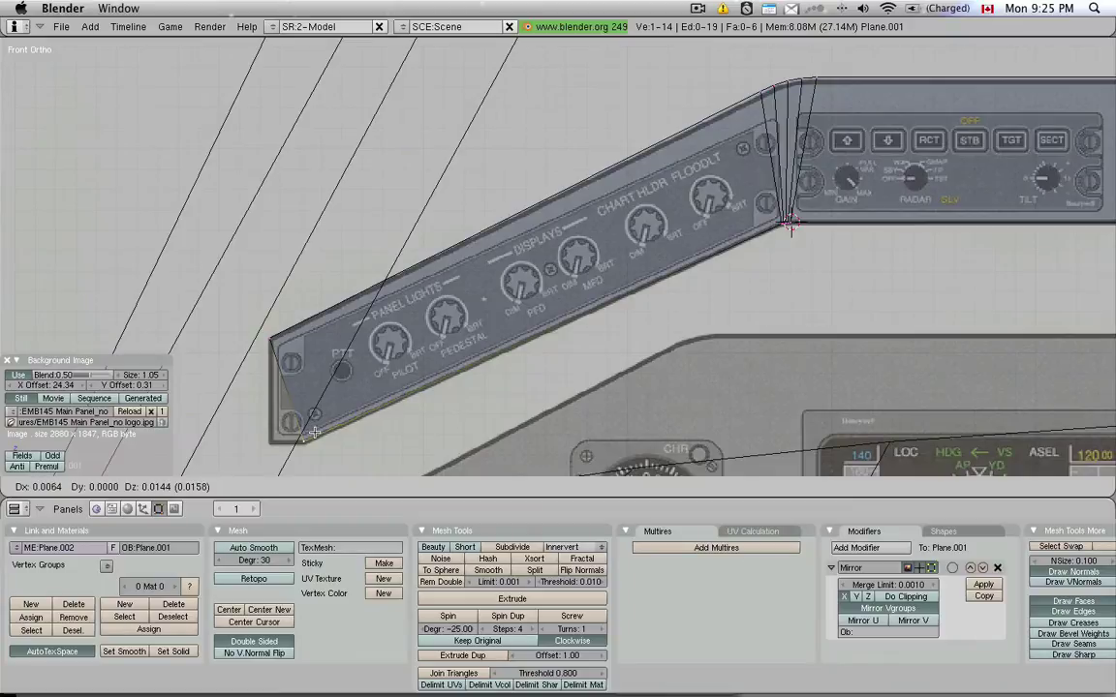
click(323, 429)
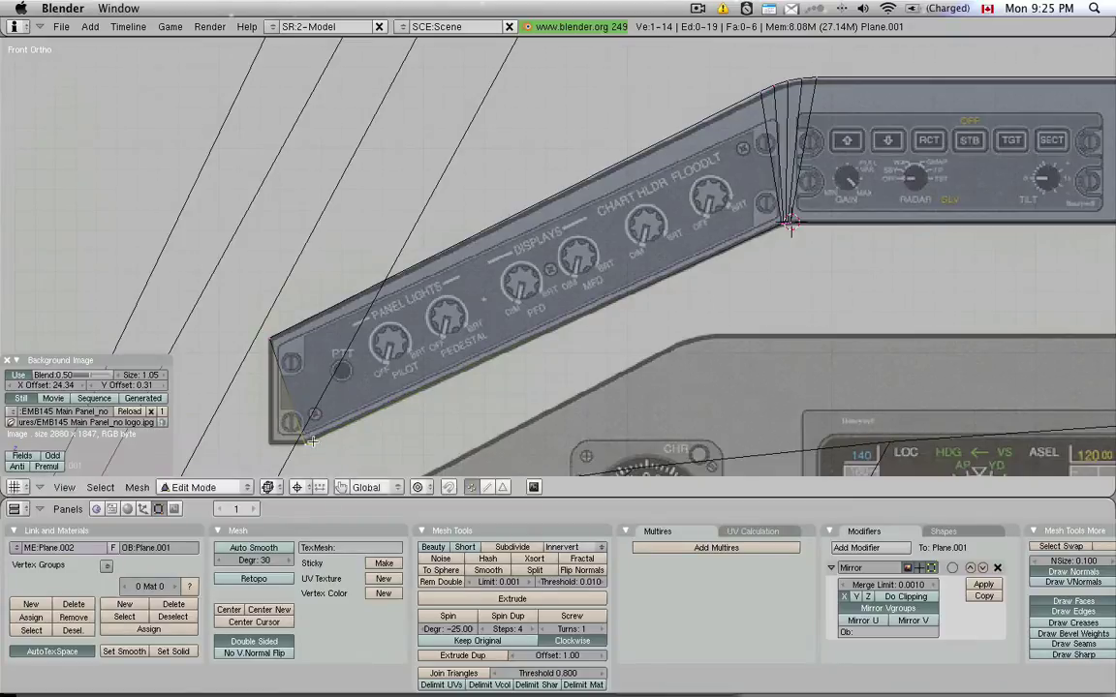
Step: Extrude the lower vertex about 0.015 along X to the outer corner and fill the triangular gap with a face
key(e)
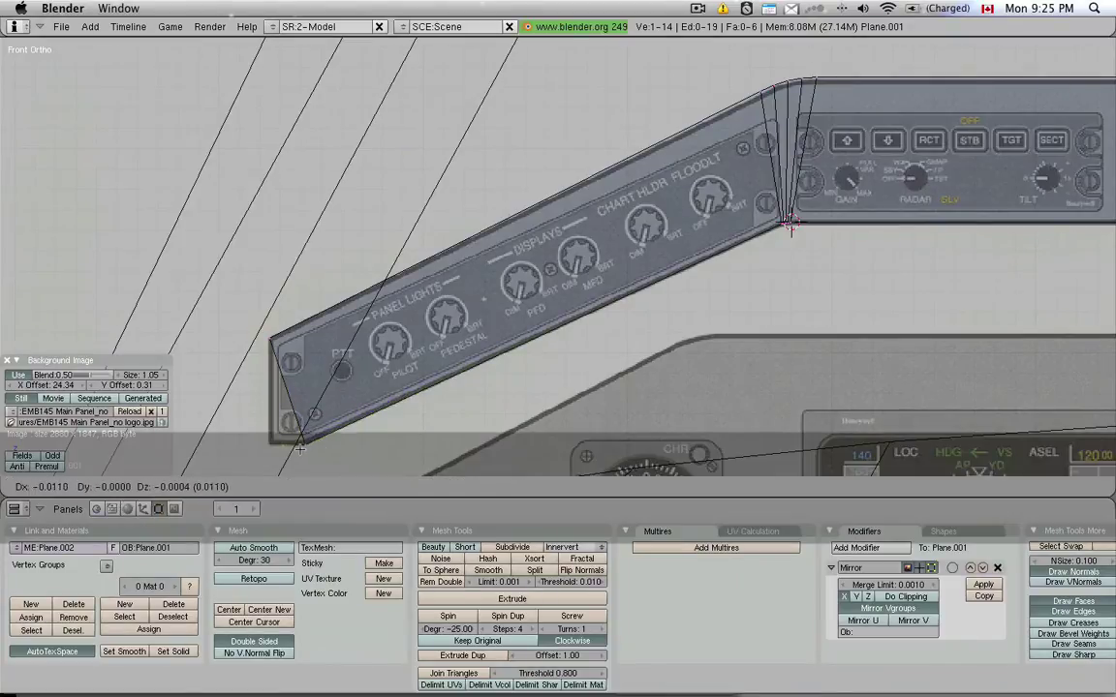
middle_click(294, 448)
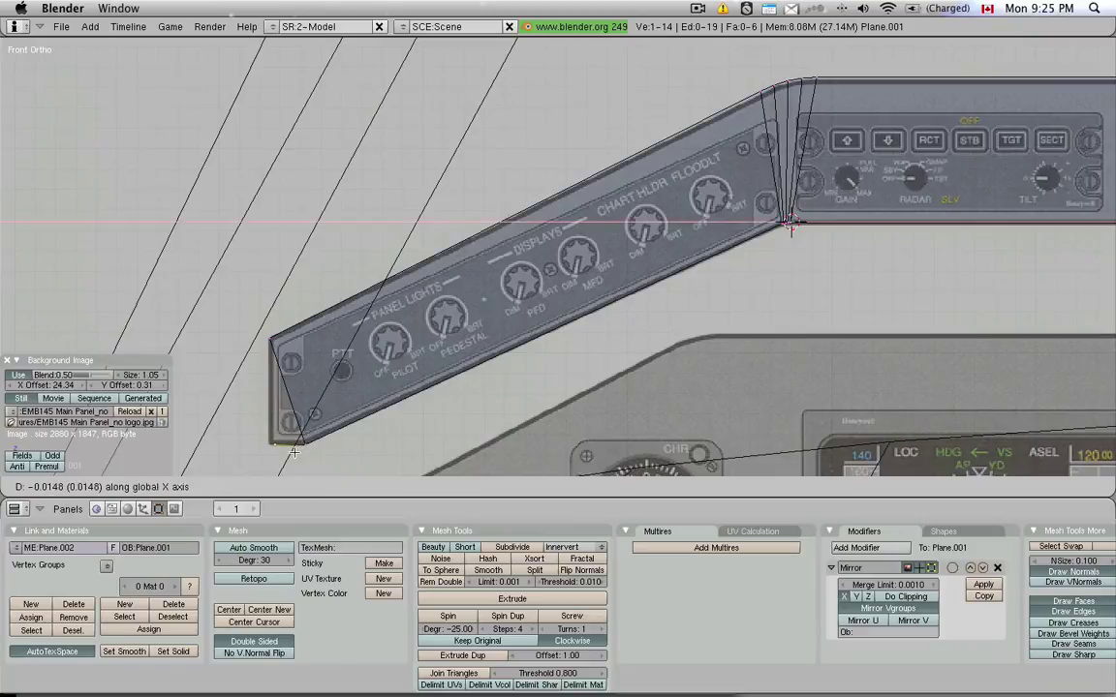
click(292, 452)
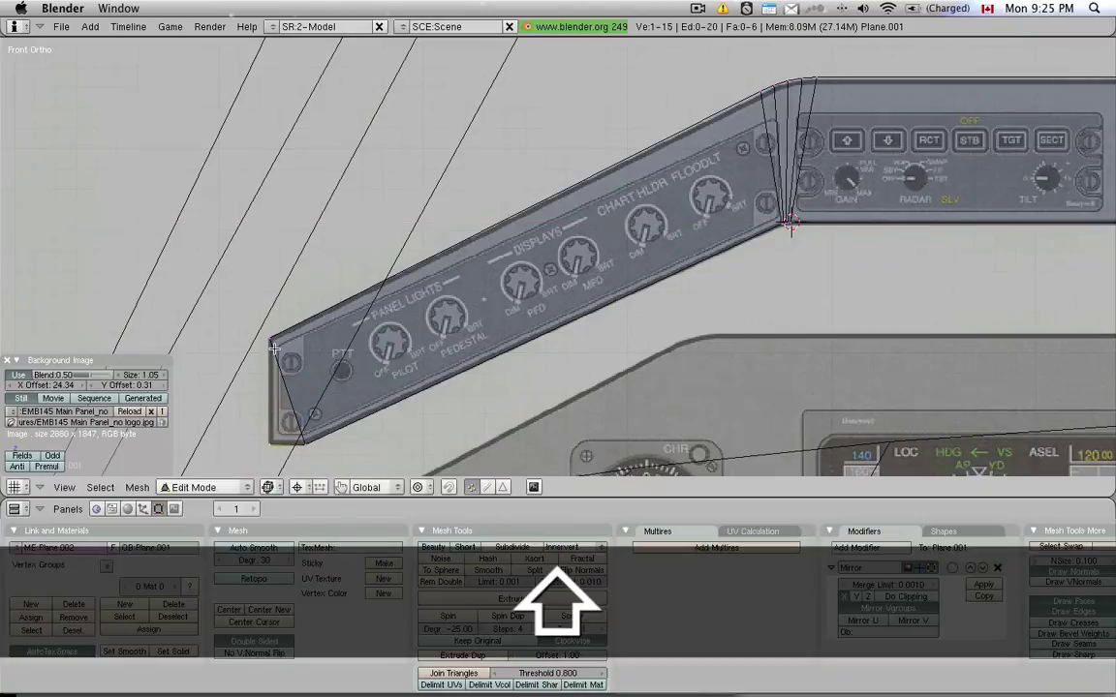
shift+right_click(281, 383)
key(f)
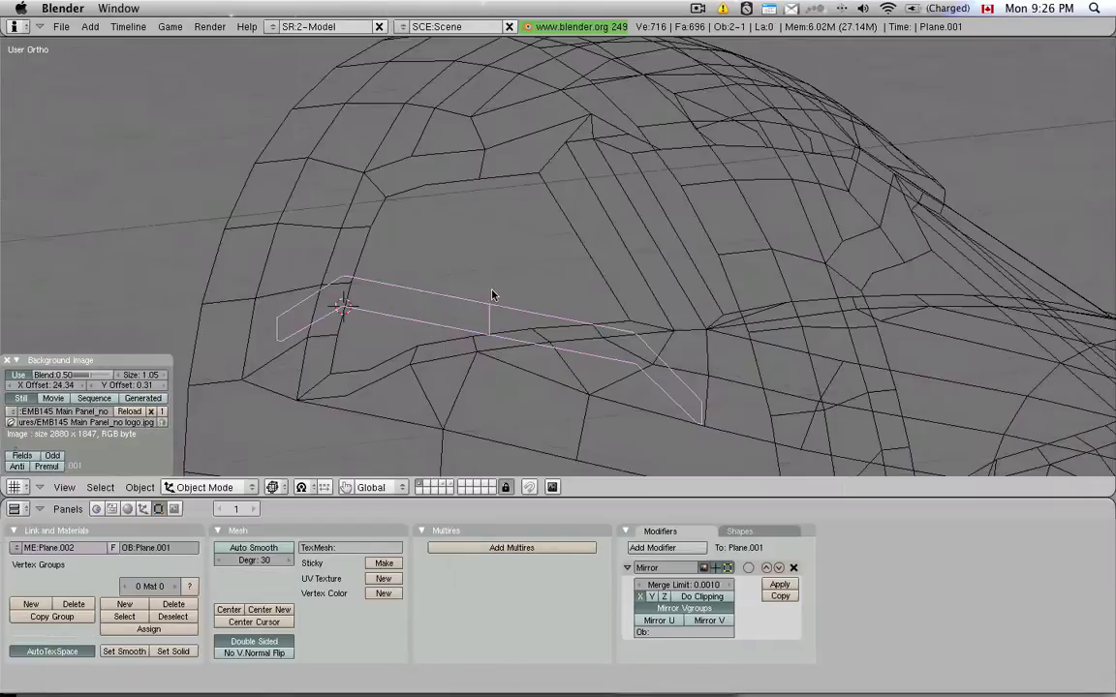
Step: Extrude the strip's upper and outer boundary edges a short way along negative Y, and again 0.02 up along Z
click(497, 289)
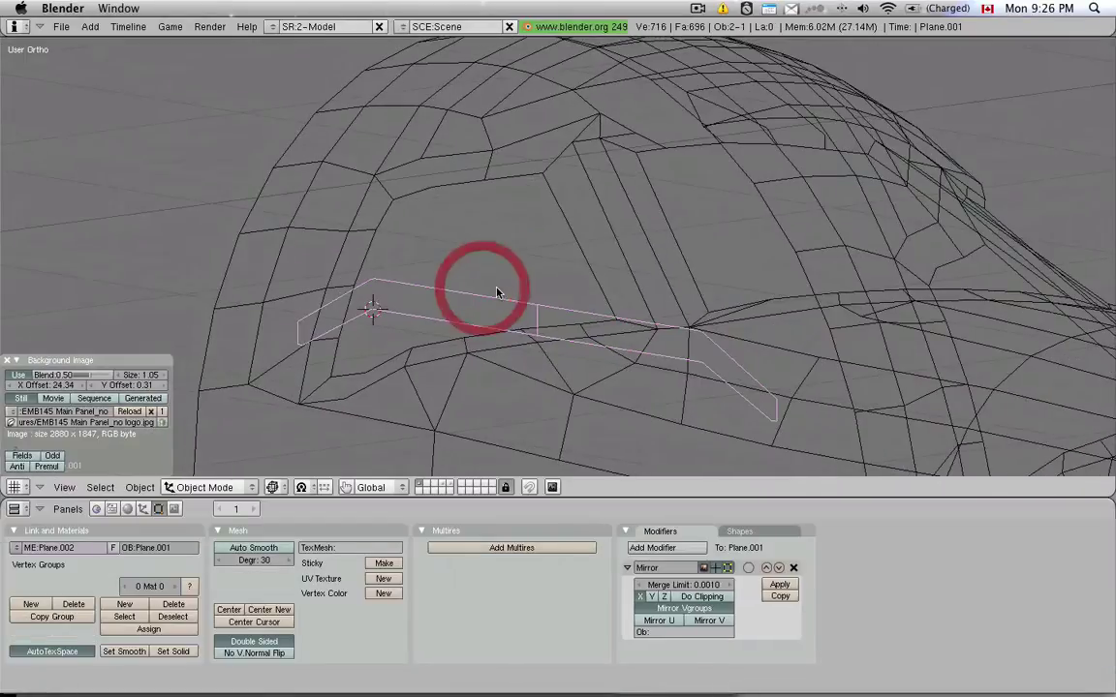
key(1)
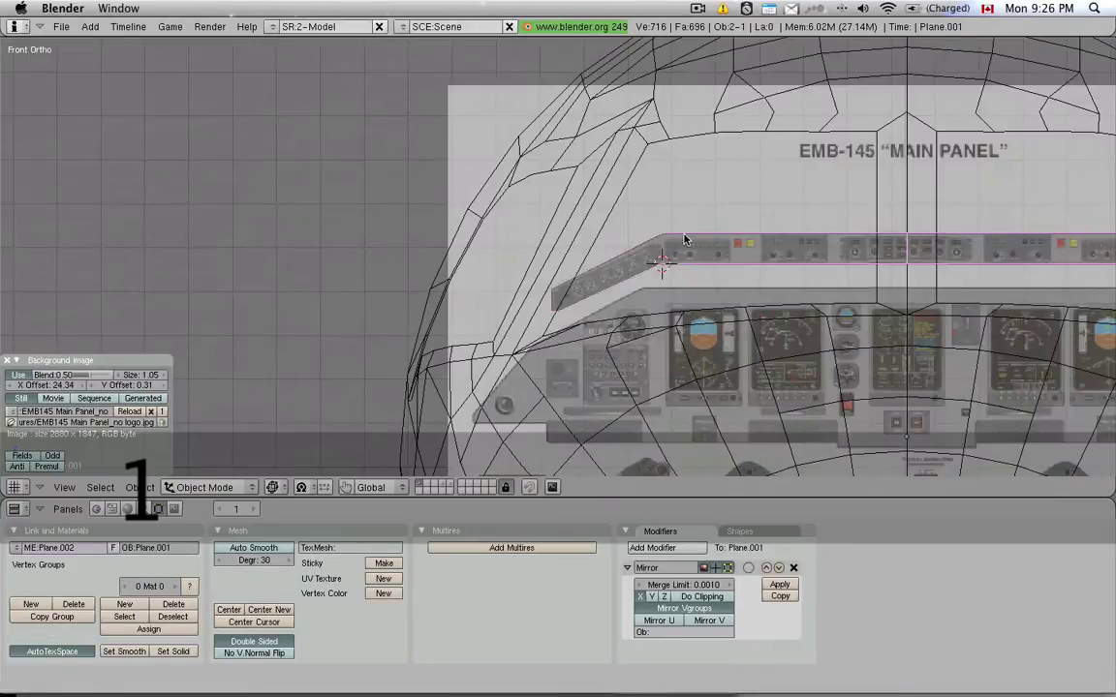
scroll(684, 239, up, 1)
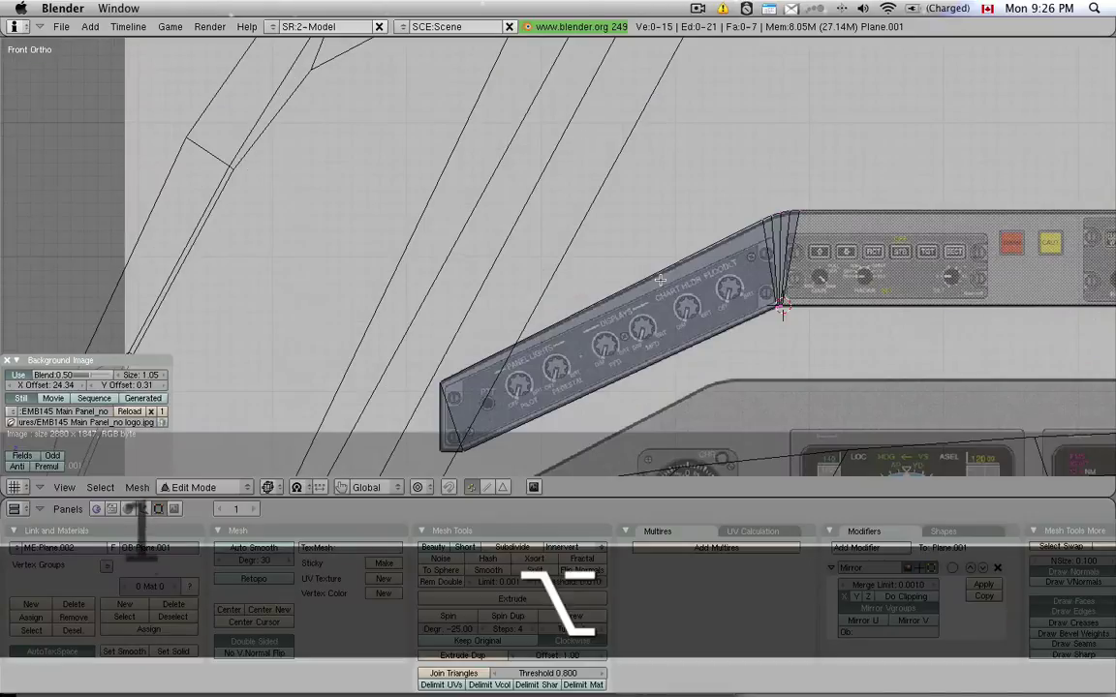
right_click(657, 276)
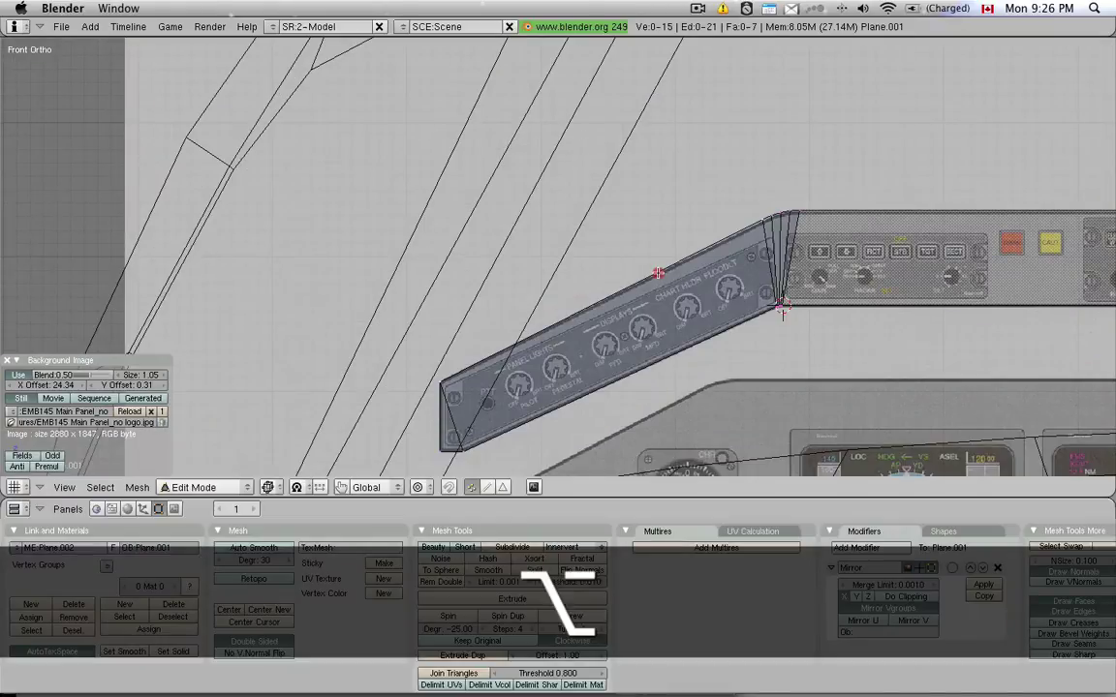
alt+right_click(658, 276)
key(3)
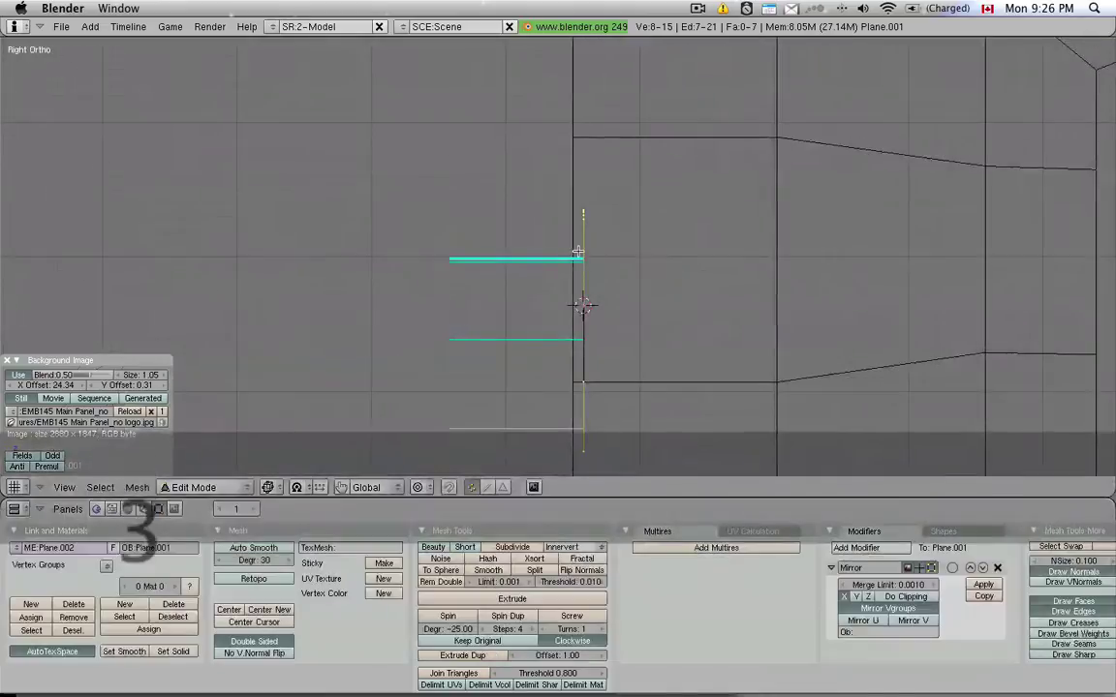
key(e)
click(630, 264)
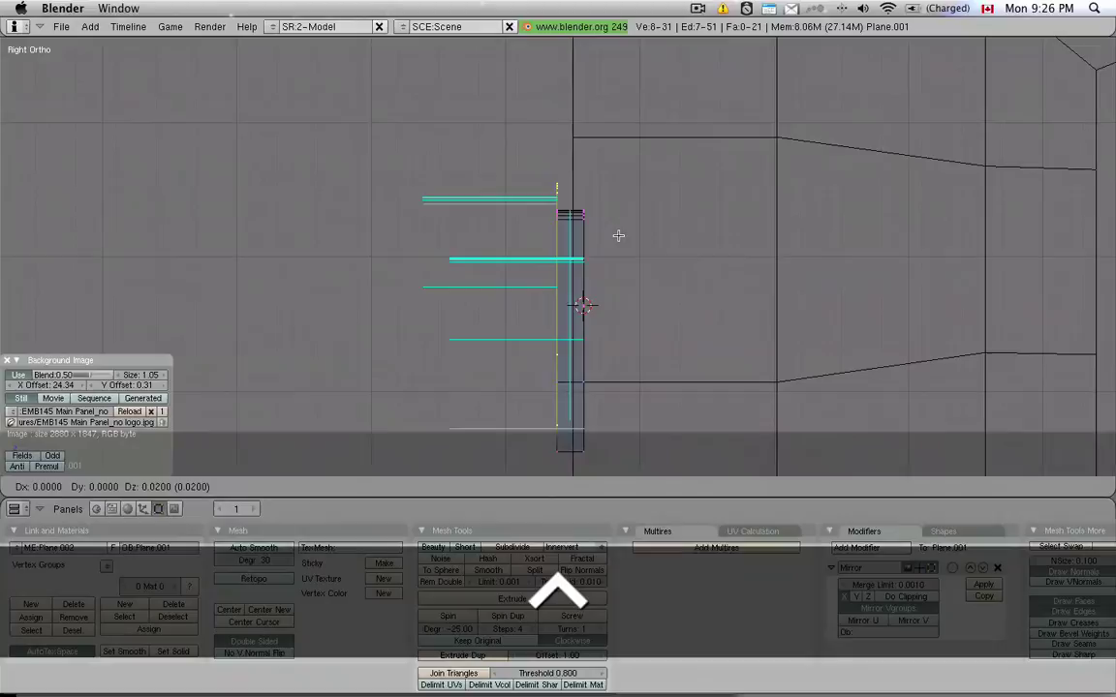
ctrl+click(617, 236)
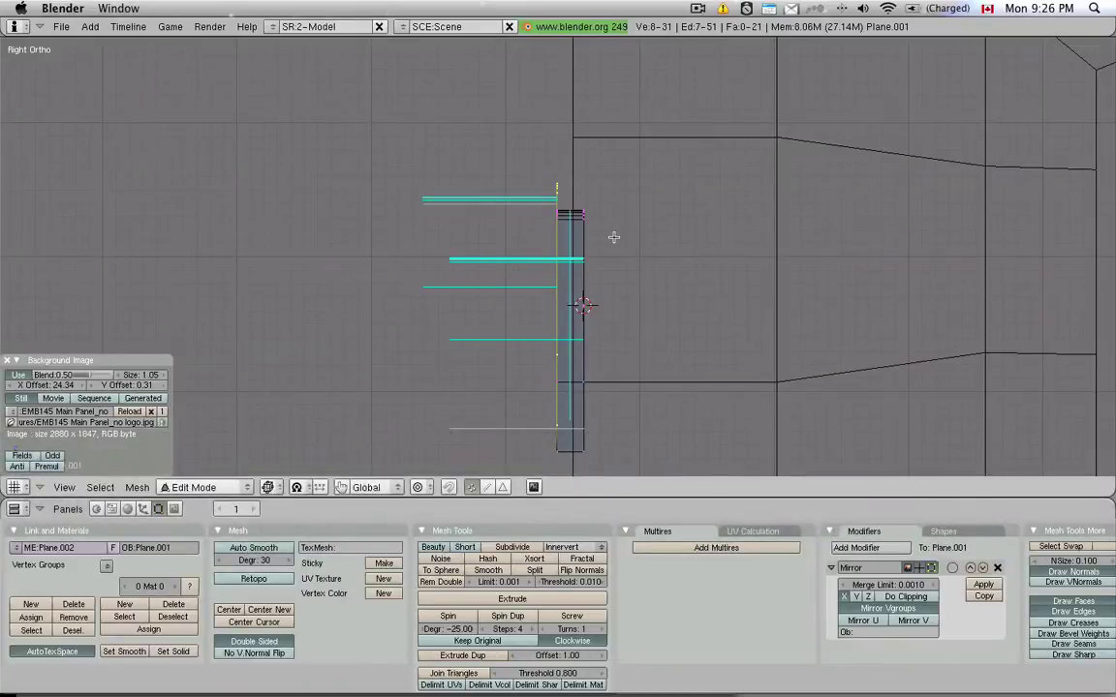
Step: Extrude the strip's raised boundary edges back along positive Y to give the panel its depth
key(e)
click(613, 236)
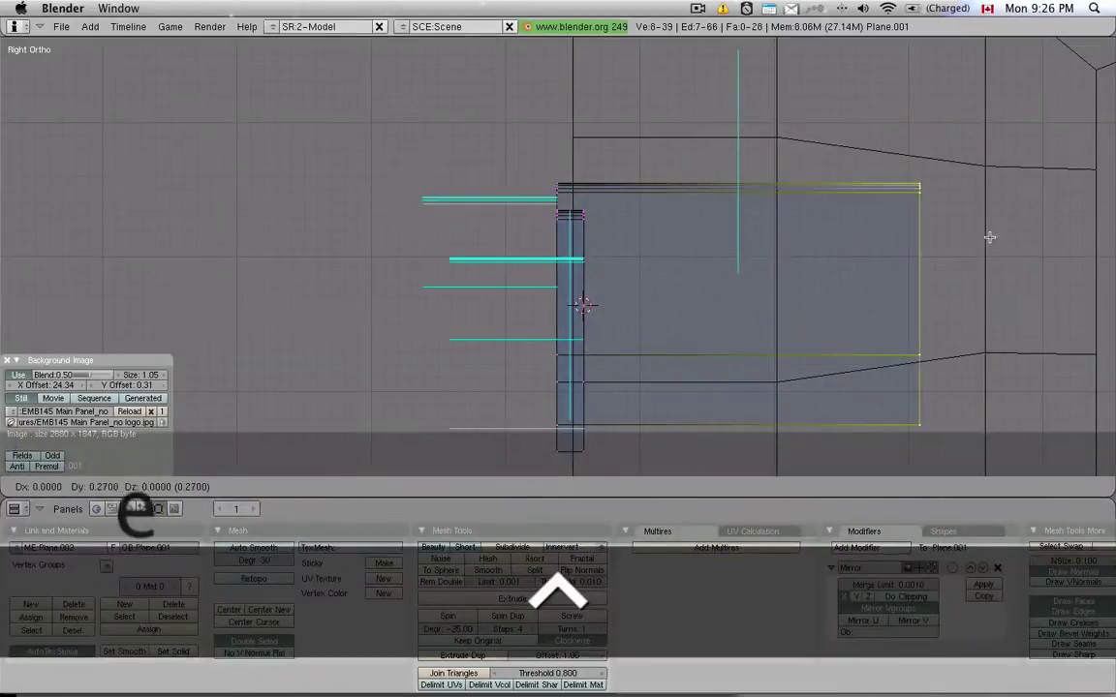
ctrl+click(1071, 234)
key(Tab)
Step: Delete the two surplus lower boundary vertices at the strip's outer end
scroll(427, 276, down, 2)
key(z)
mouse_move(426, 276)
middle_down()
mouse_move(519, 290)
mouse_move(592, 361)
mouse_move(583, 311)
mouse_move(536, 324)
mouse_move(563, 368)
mouse_move(593, 304)
middle_up()
scroll(581, 304, up, 4)
key(z)
scroll(575, 311, up, 2)
key(Tab)
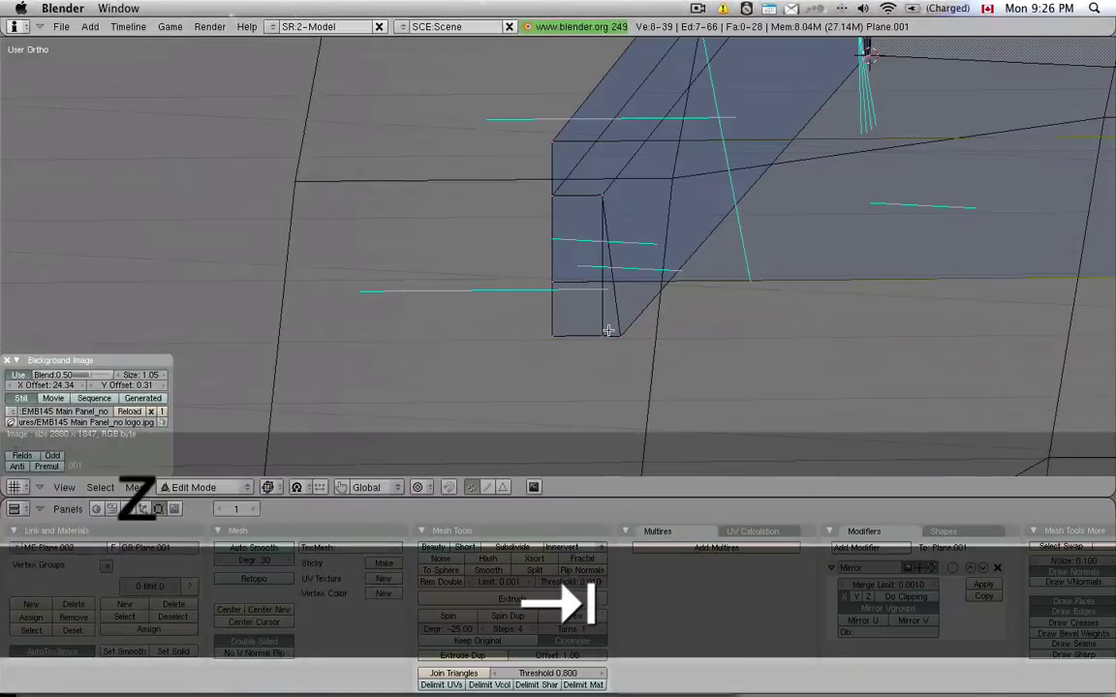
right_click(553, 340)
key(x)
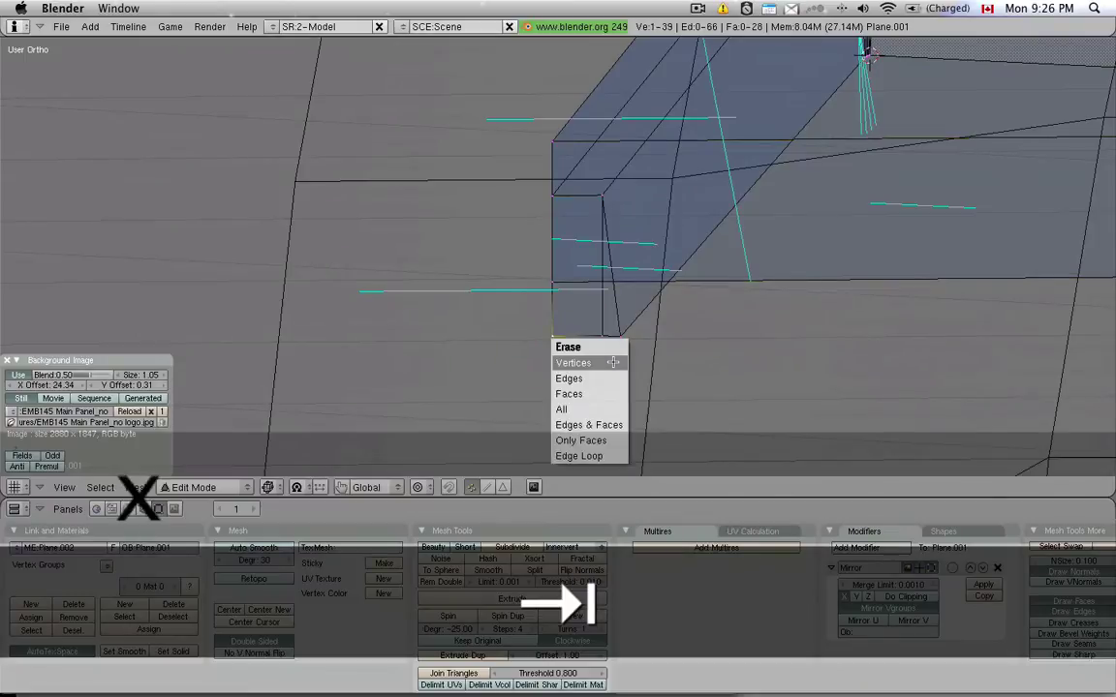
click(613, 362)
right_click(564, 283)
key(x)
click(608, 297)
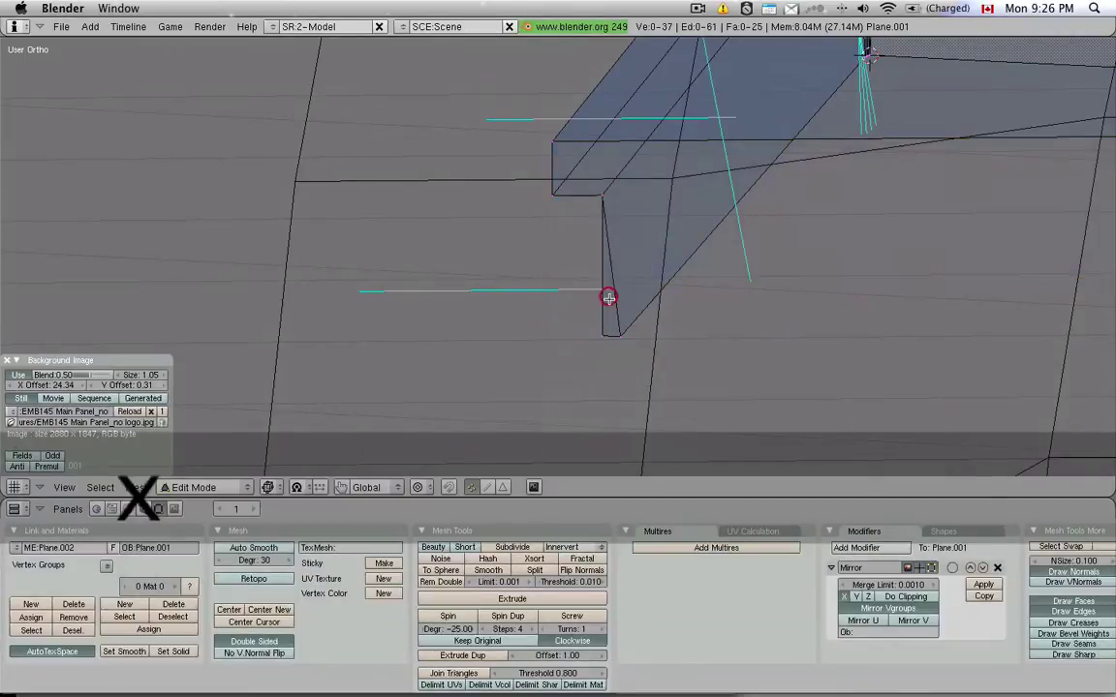
Step: Fill the upper gap at the strip's outer end with a face between the rim's end vertices and the rear upper corner
key(z)
middle_drag(608, 301, 488, 209)
right_click(477, 193)
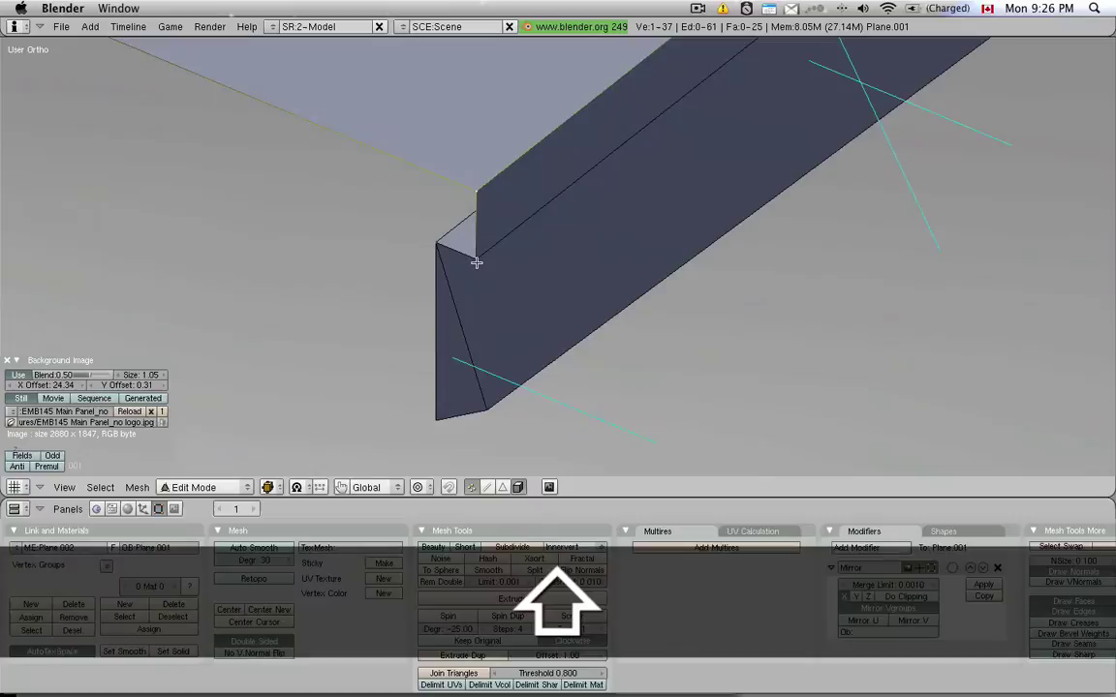
shift+right_click(476, 263)
shift+right_click(359, 143)
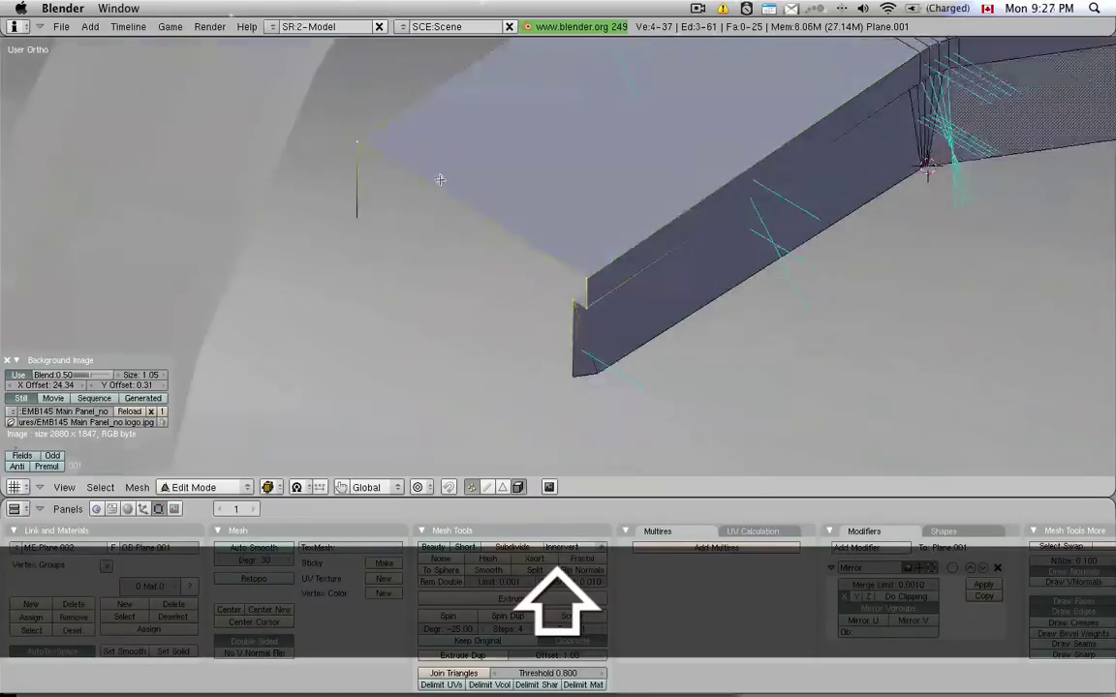
key(f)
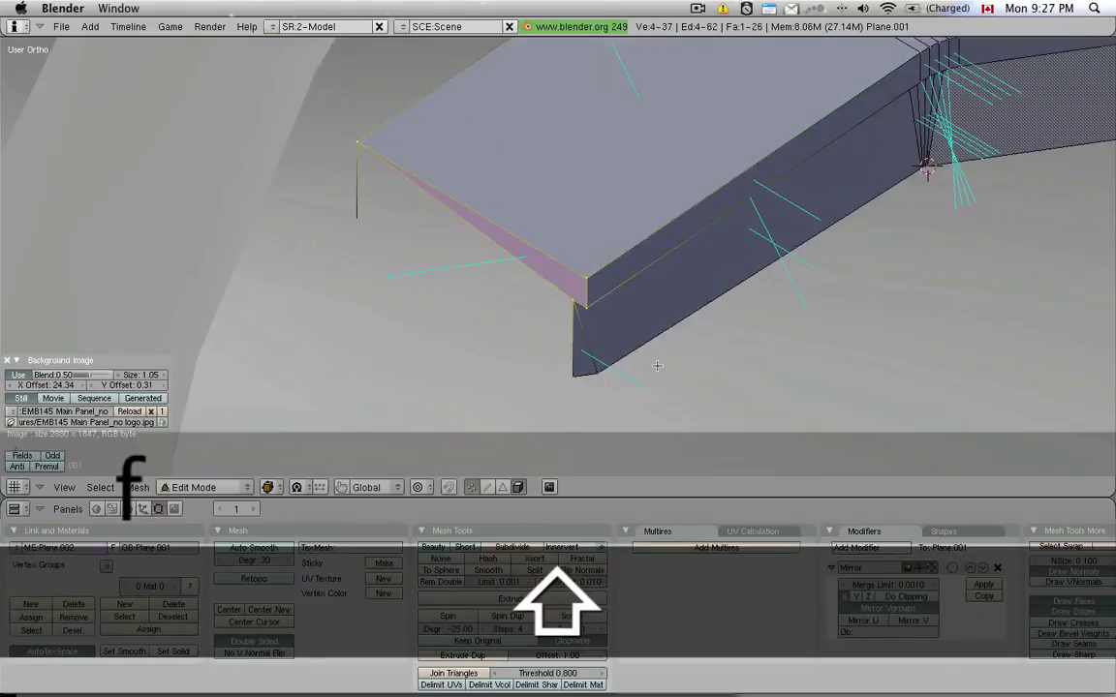
Step: Close the remaining opening at the strip's outer end with a four-sided face between the front and rear edges
key(Tab)
middle_drag(623, 385, 575, 316)
key(Tab)
key(z)
right_click(575, 310)
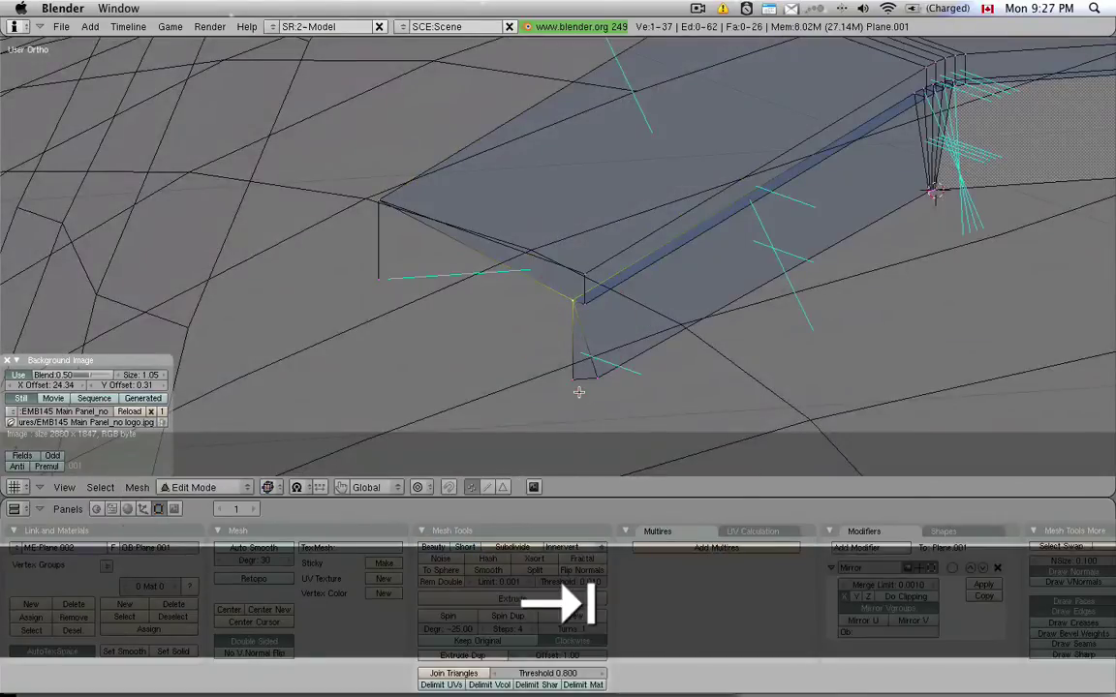
shift+right_click(578, 391)
shift+right_click(387, 287)
shift+right_click(385, 205)
key(f)
key(Tab)
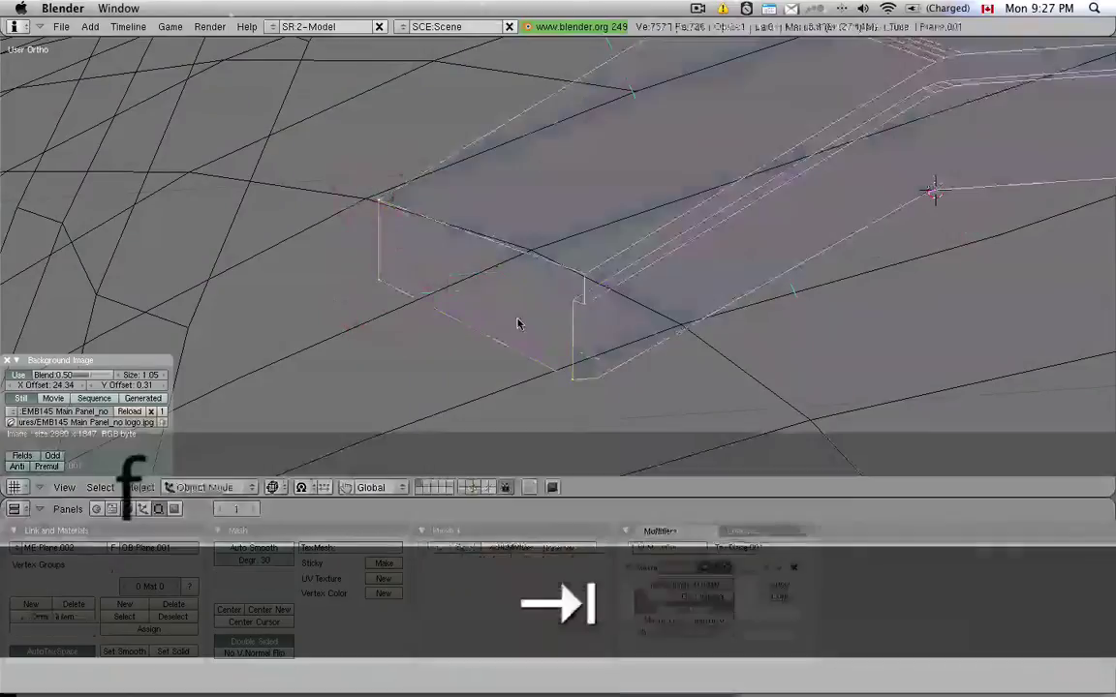
Step: Move the finished strip 1.2 along Y in side view and rotate it about 20 degrees to tilt it inside the nose
key(z)
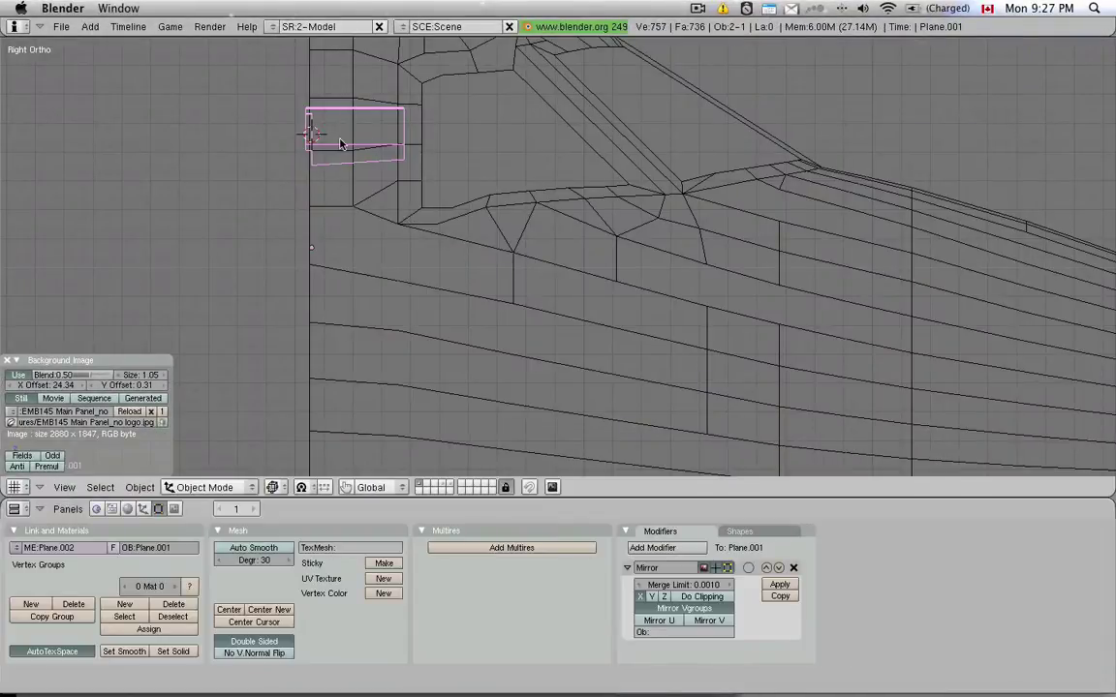
key(r)
key(Escape)
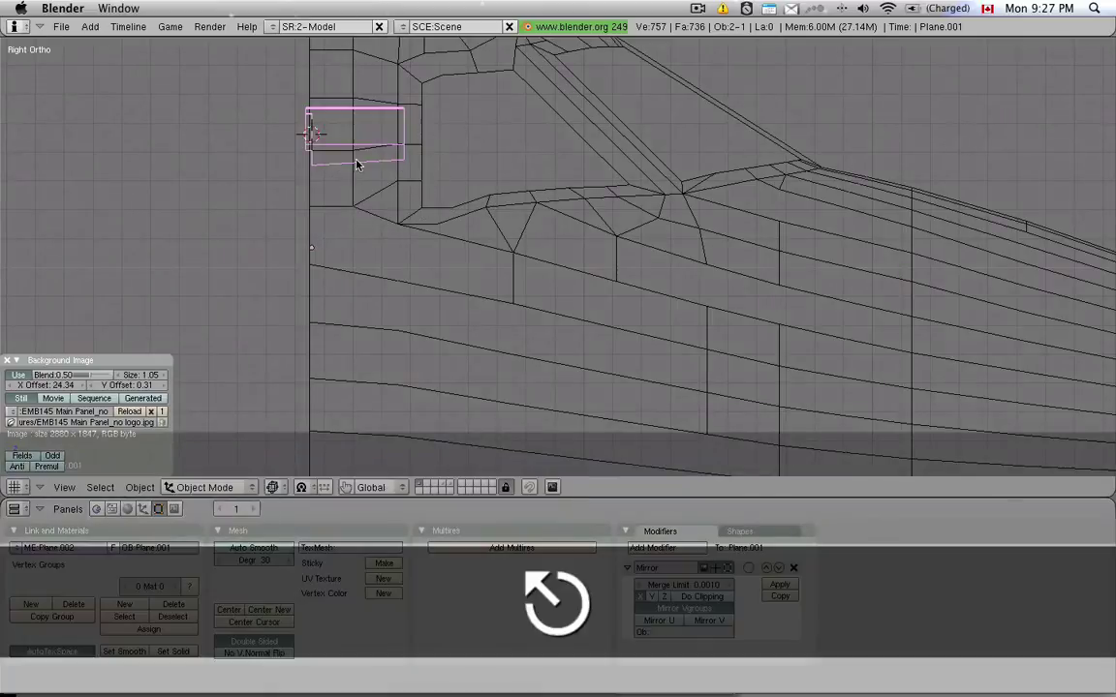
key(g)
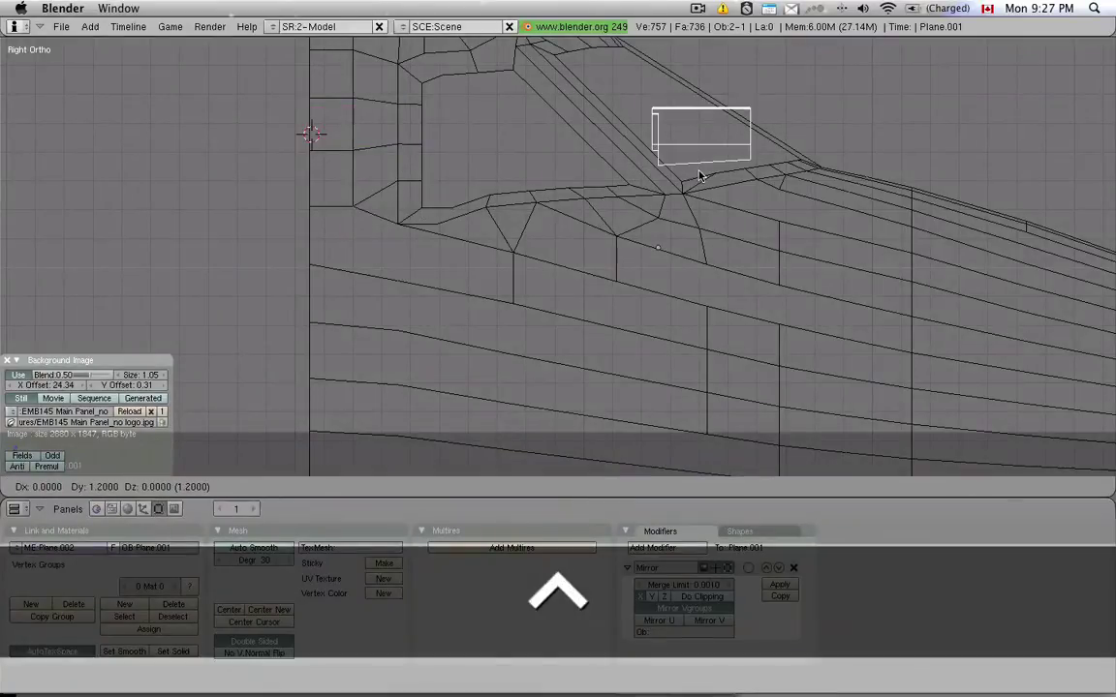
click(701, 173)
key(r)
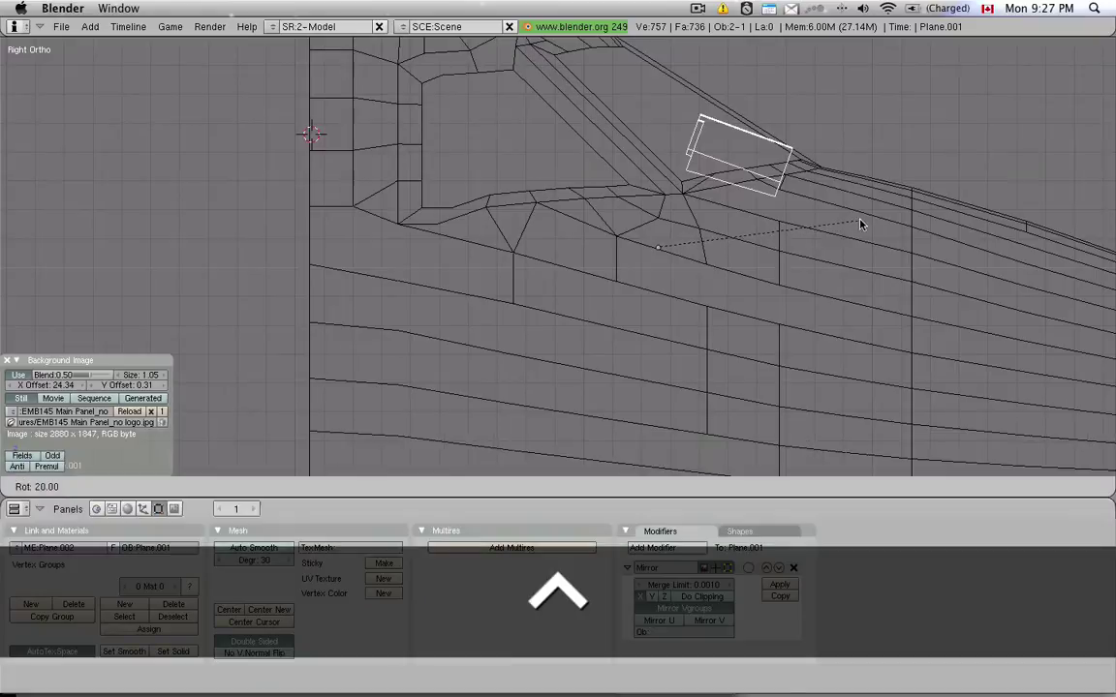
key(shift+z)
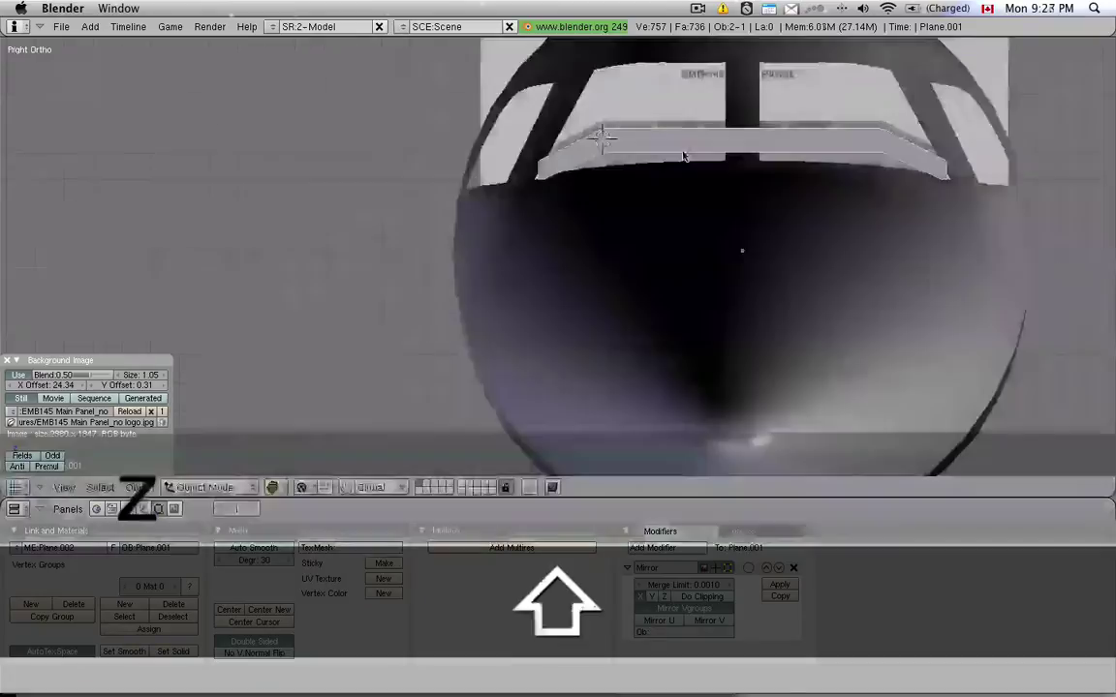
scroll(727, 199, up, 1)
key(shift+z)
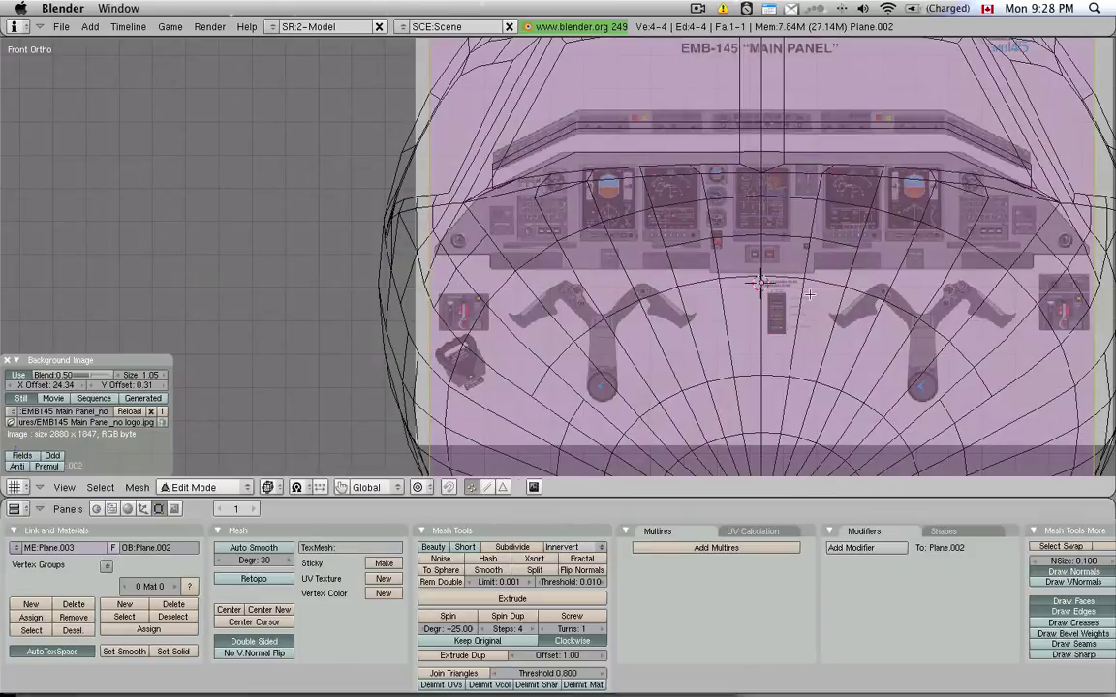
Step: Shift the new plane's mesh along negative X so one edge lies on the centre line, and add a Mirror modifier
key(g)
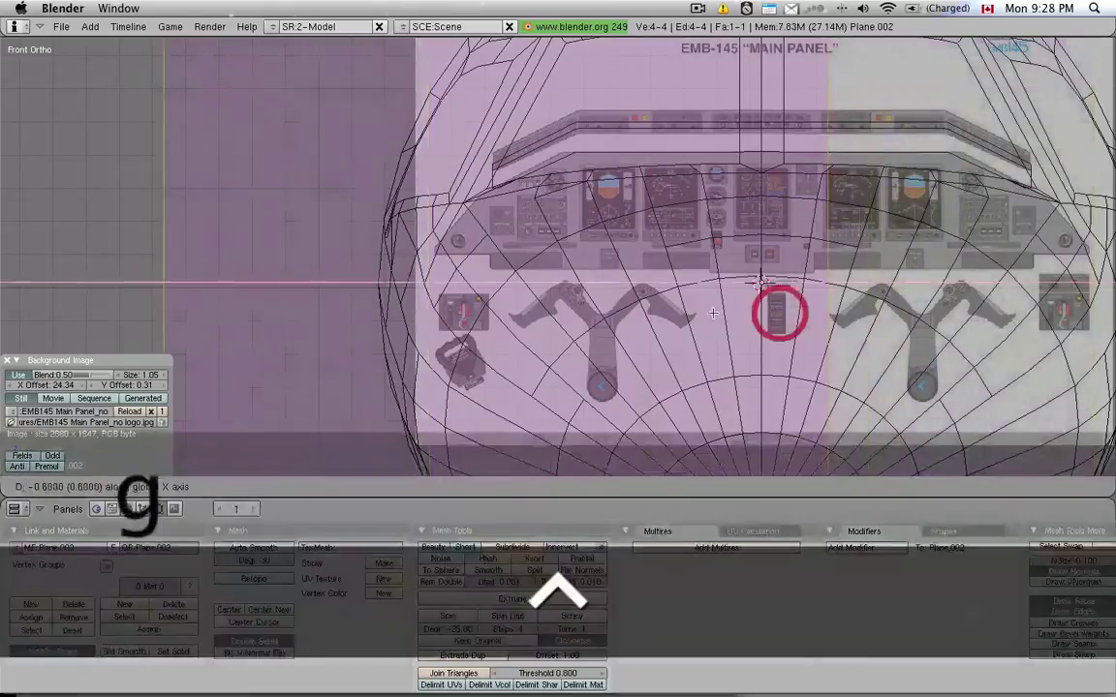
ctrl+click(681, 314)
key(Tab)
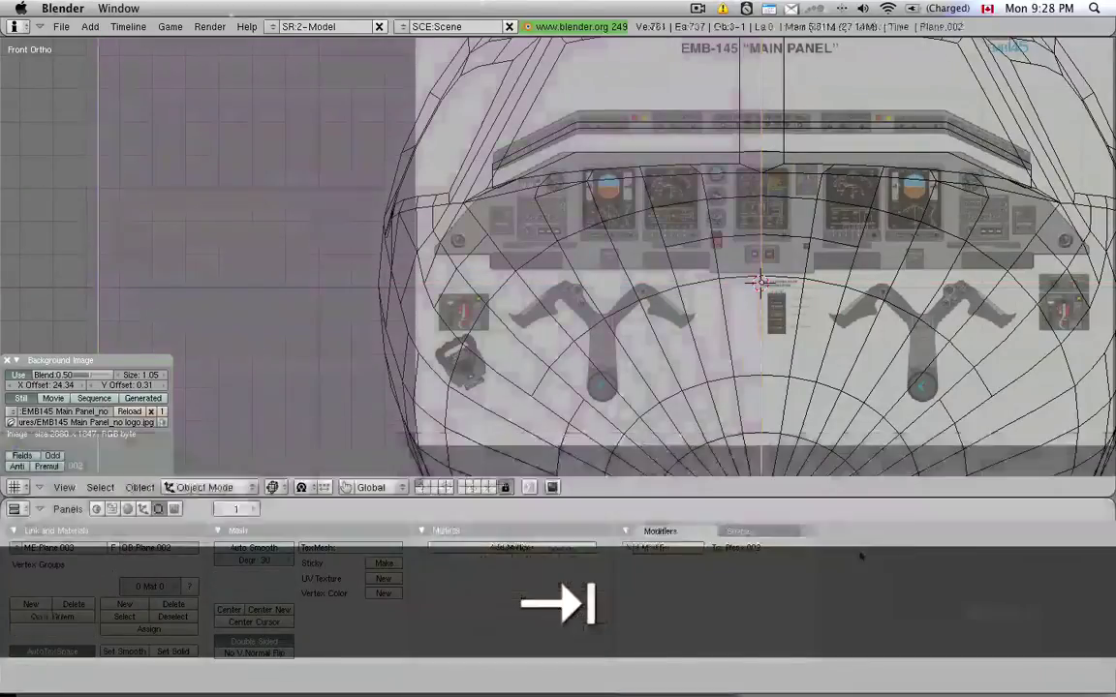
click(658, 548)
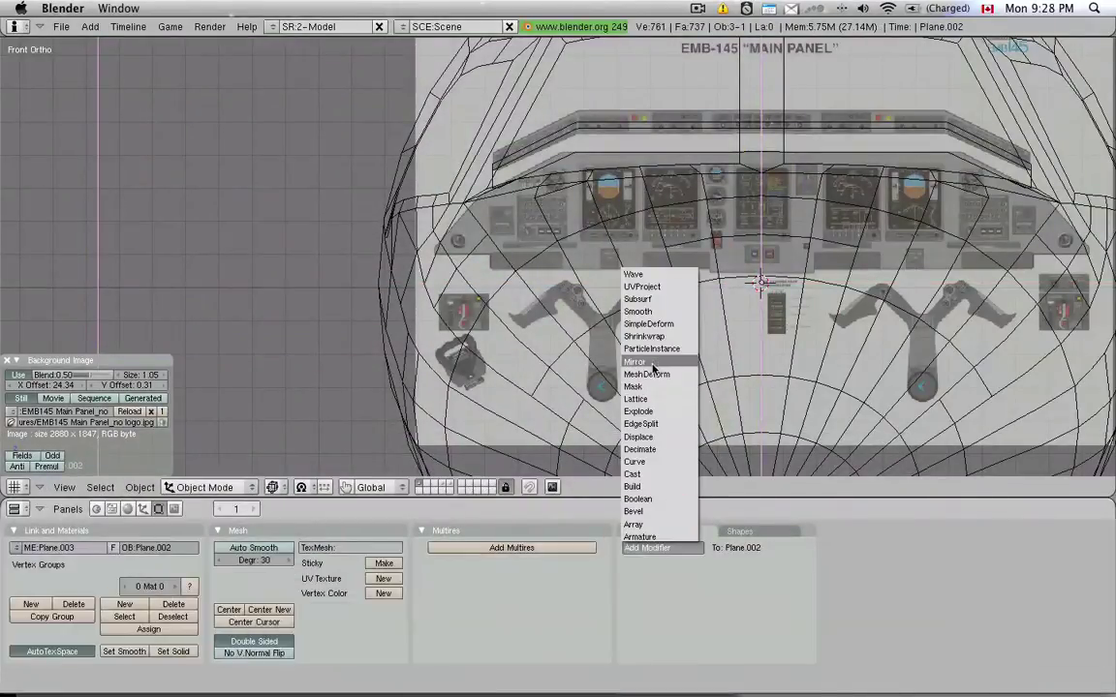
click(654, 362)
scroll(722, 313, down, 2)
Step: Raise the whole plane along Z until its lower edge meets the bottom of the main panel's central section
key(Tab)
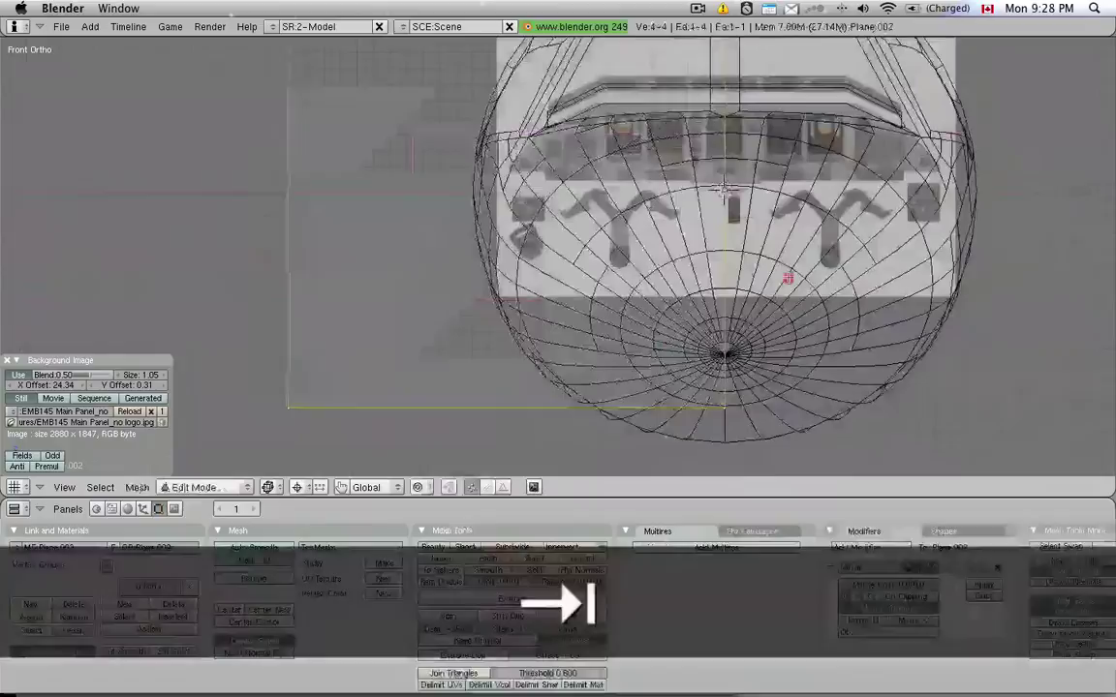
key(a)
key(g)
middle_click(752, 279)
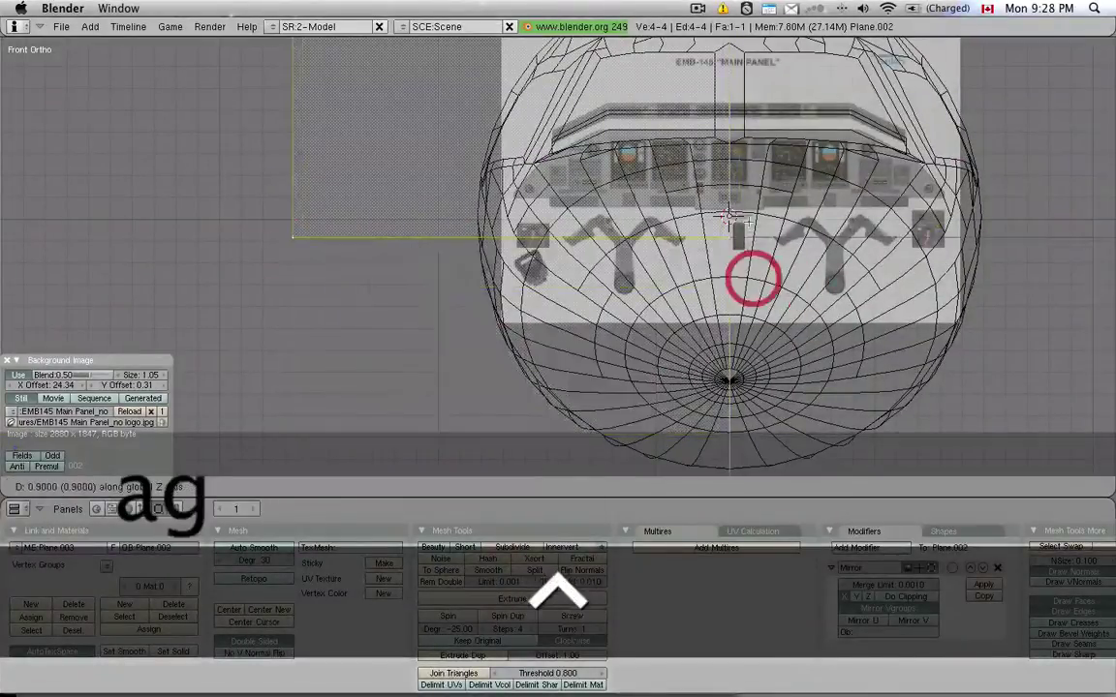
ctrl+click(742, 218)
scroll(733, 219, up, 8)
key(g)
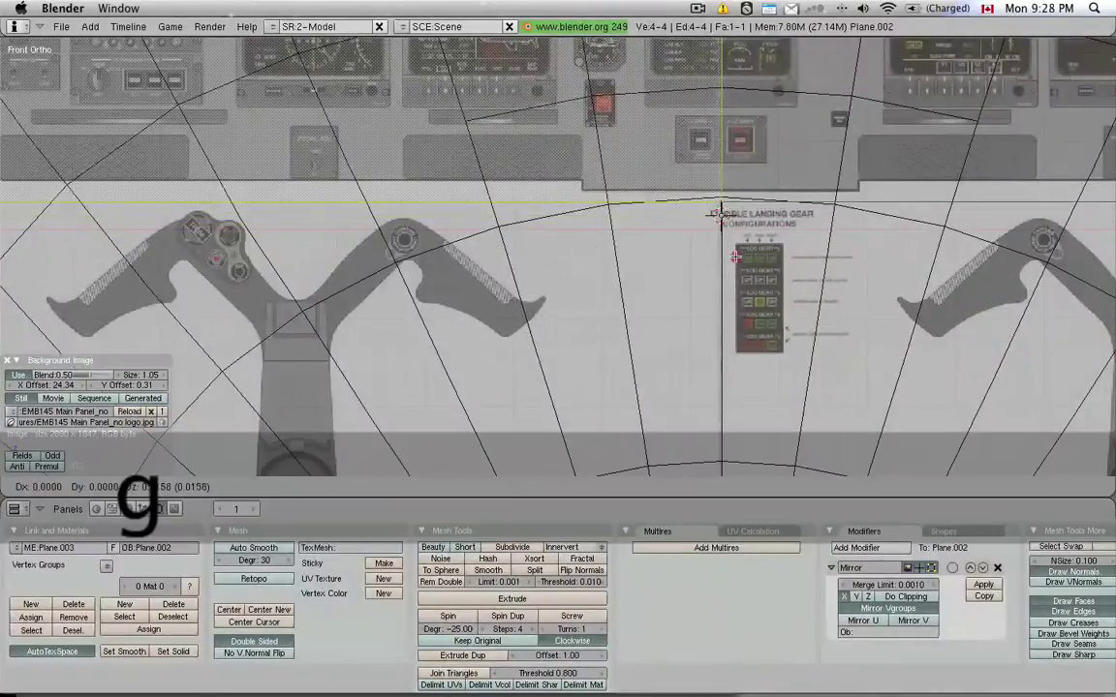
click(697, 254)
Step: Lower the plane's upper edge along Z to the top of the main panel in the reference image
scroll(717, 285, down, 10)
key(a)
key(b)
drag(624, 119, 753, 142)
key(g)
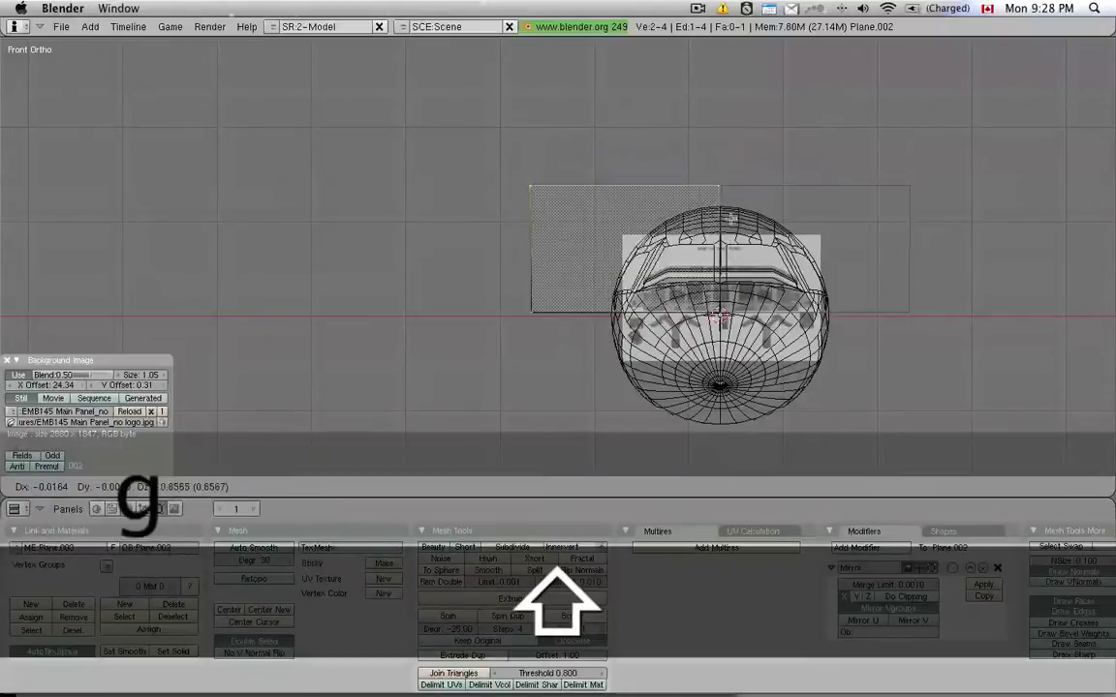
middle_click(746, 233)
click(738, 300)
Step: Move the plane's outer edge inward along X close to the side of the panel's central section
key(a)
key(b)
drag(513, 239, 581, 386)
key(g)
middle_click(653, 314)
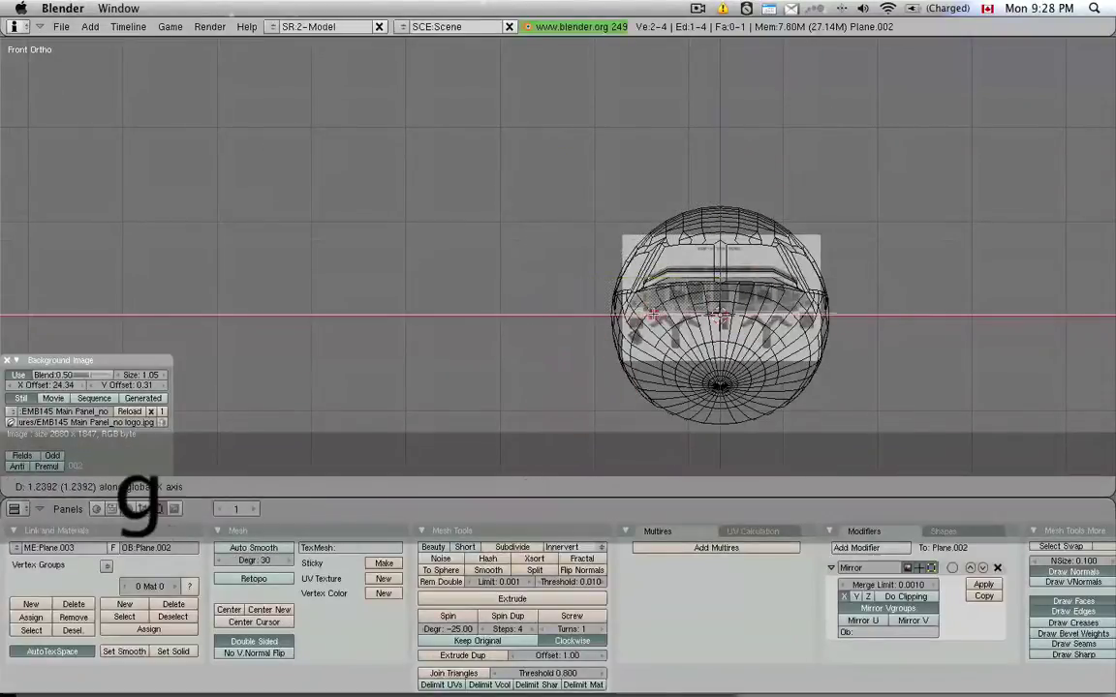
click(706, 313)
Step: Fine-tune the plane's outer edge along X to match the side of the central section's lower step
scroll(705, 298, up, 5)
scroll(710, 269, up, 3)
scroll(736, 354, up, 5)
shift+middle_drag(777, 353, 829, 326)
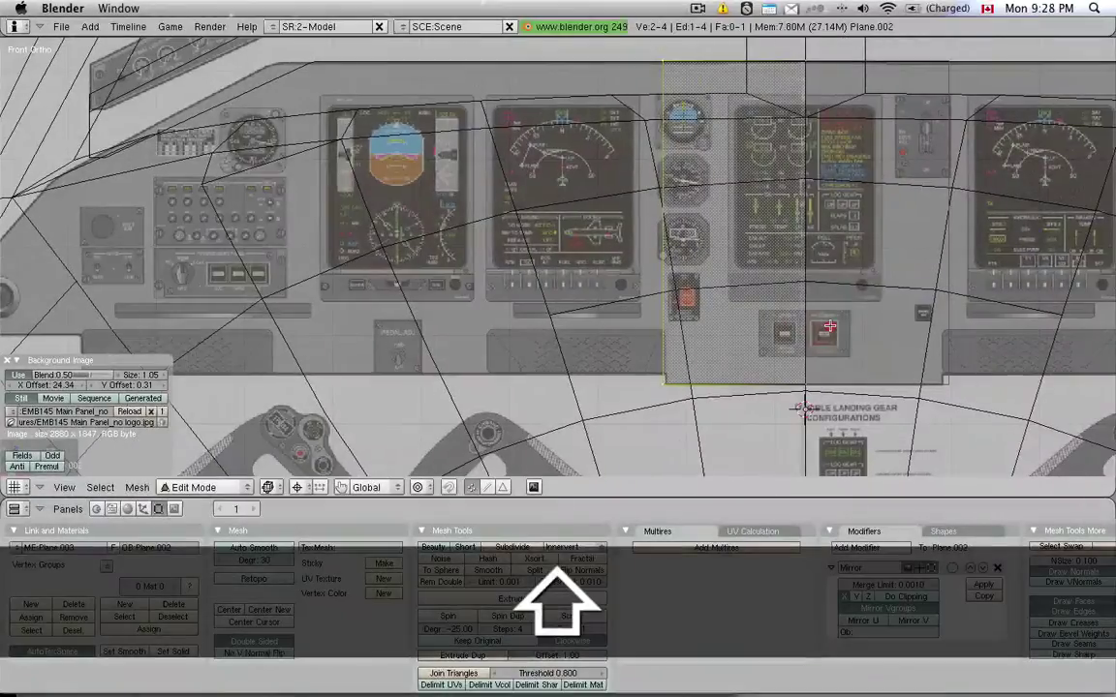
scroll(671, 301, up, 2)
key(g)
key(x)
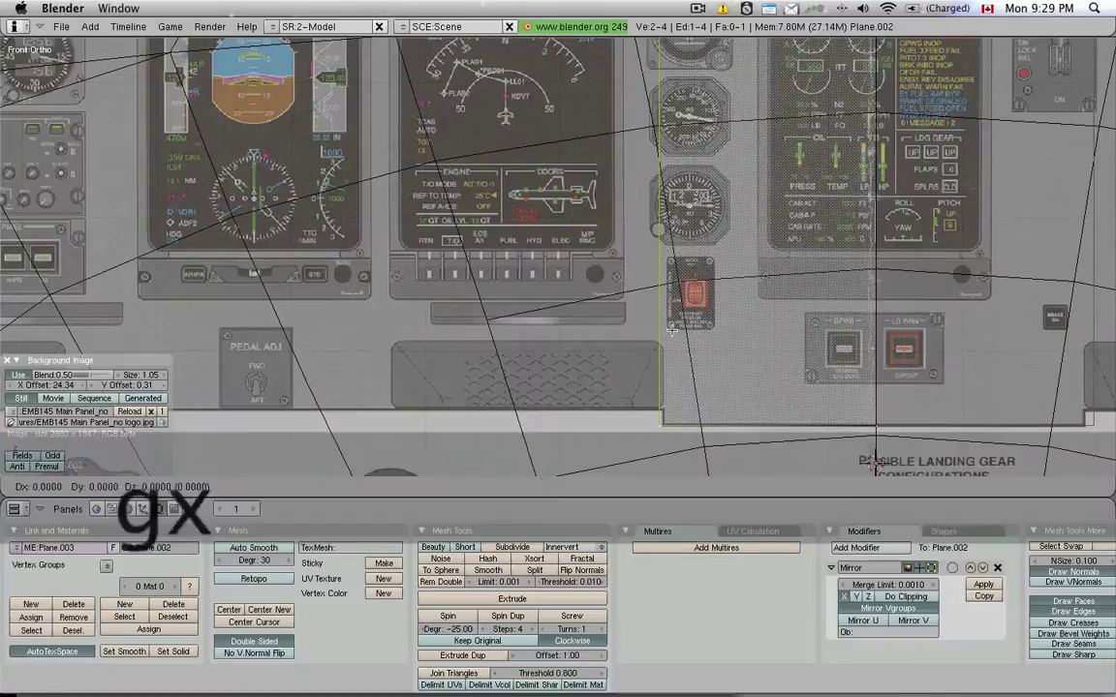
click(673, 329)
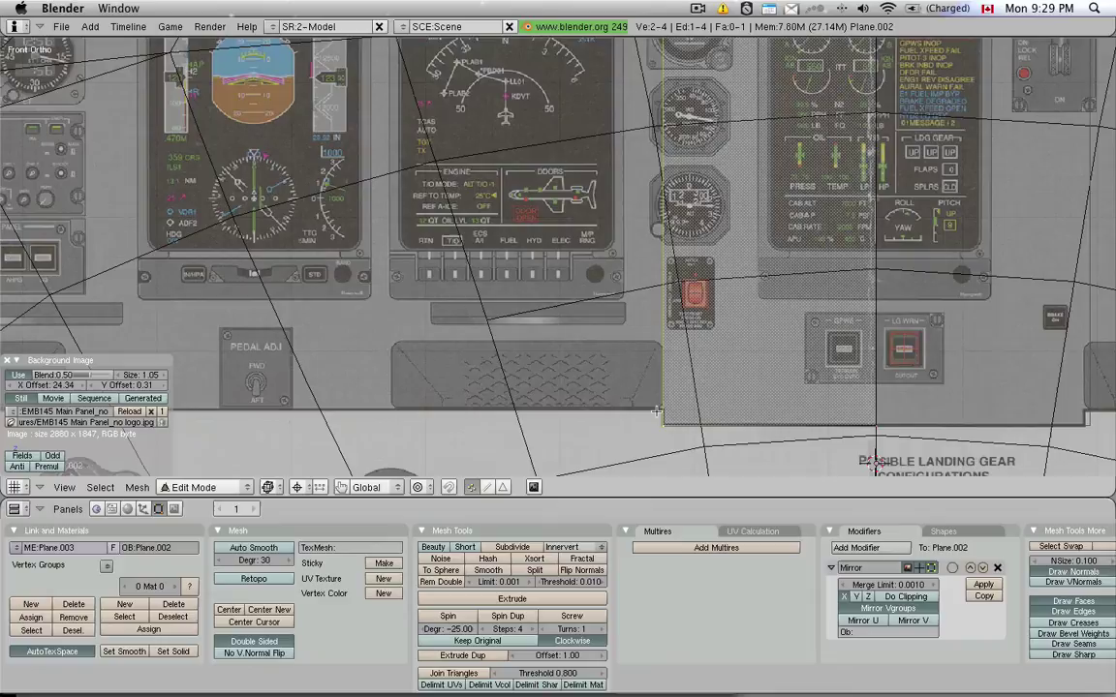
Step: Add a horizontal loop cut across the plane, level with the bottom edge of the adjoining side panel
key(a)
key(a)
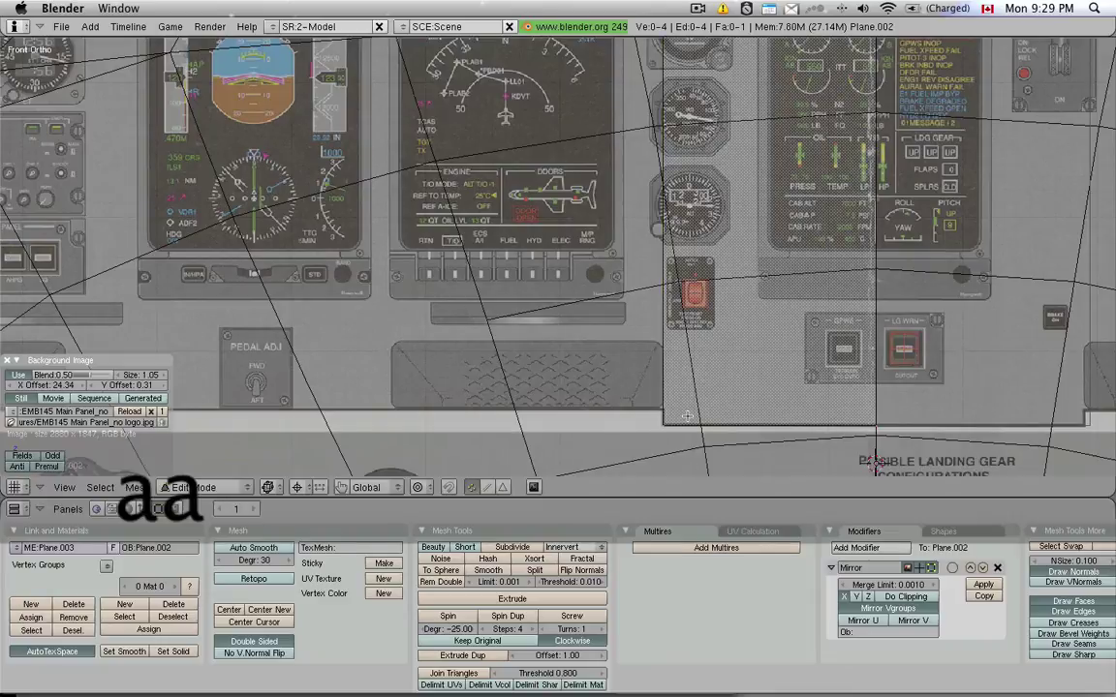
key(k)
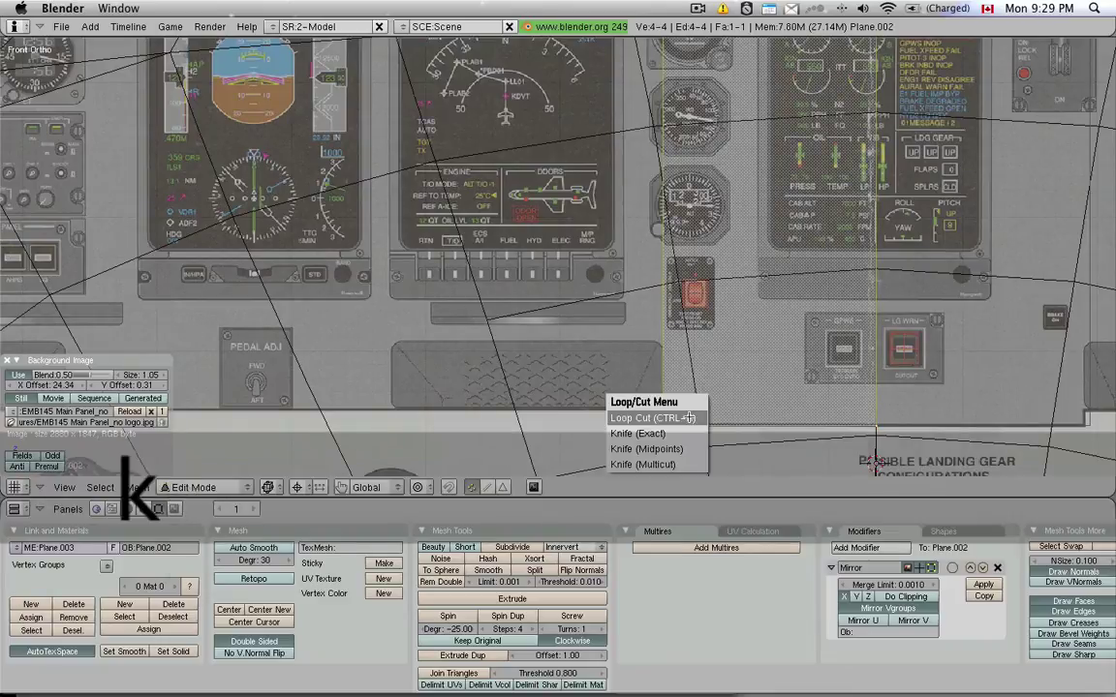
click(687, 417)
click(690, 166)
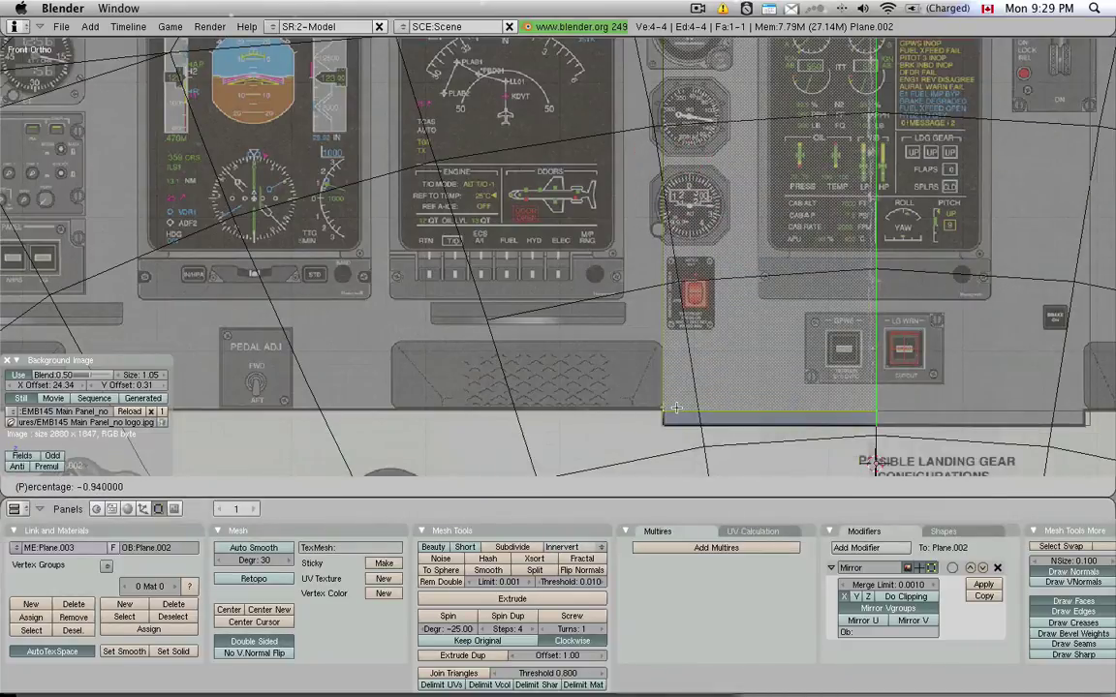
click(676, 408)
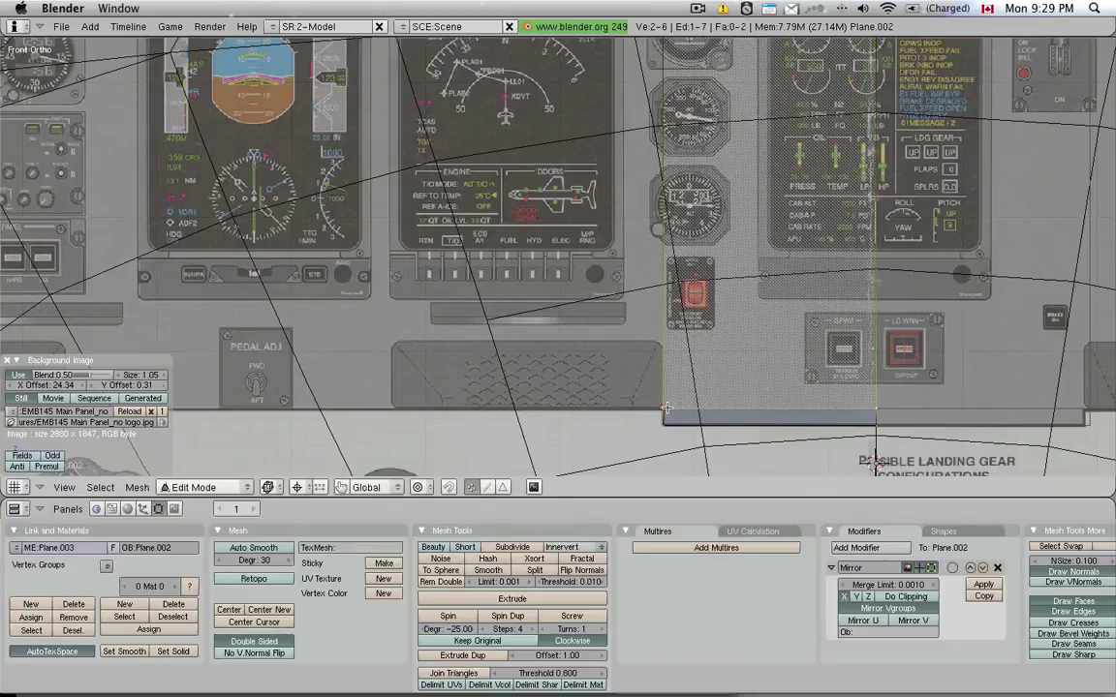
Step: Extrude the outer edge above the loop cut along negative X to where the main panel's top edge begins to bend
scroll(632, 353, down, 5)
shift+right_click(693, 152)
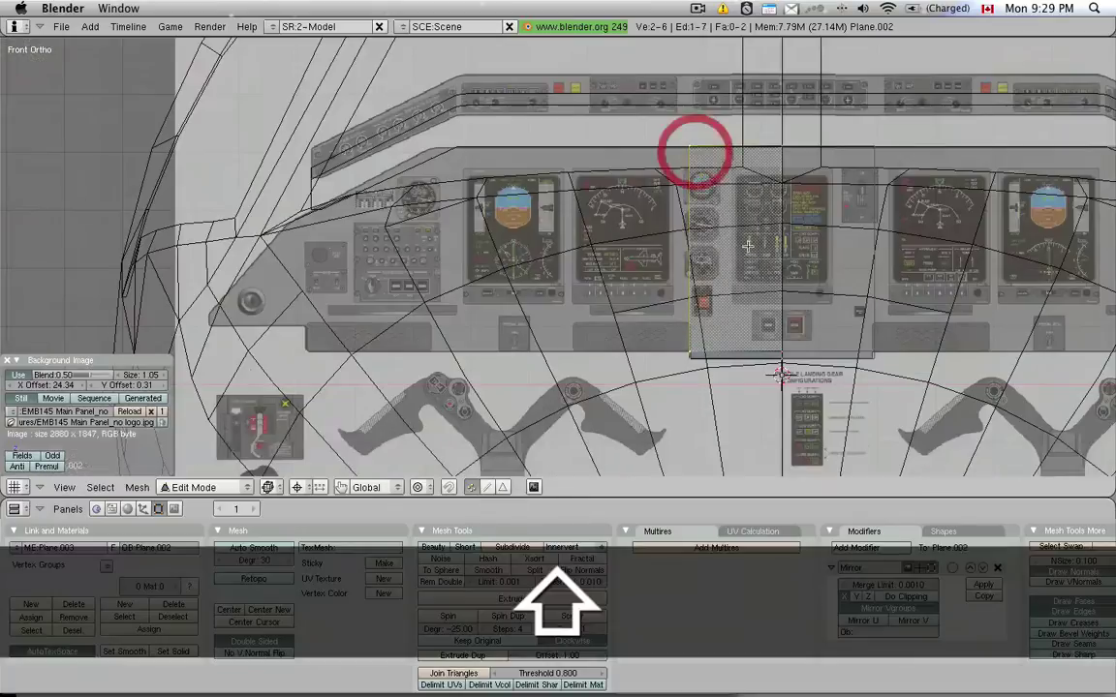
key(e)
click(747, 249)
middle_click(550, 237)
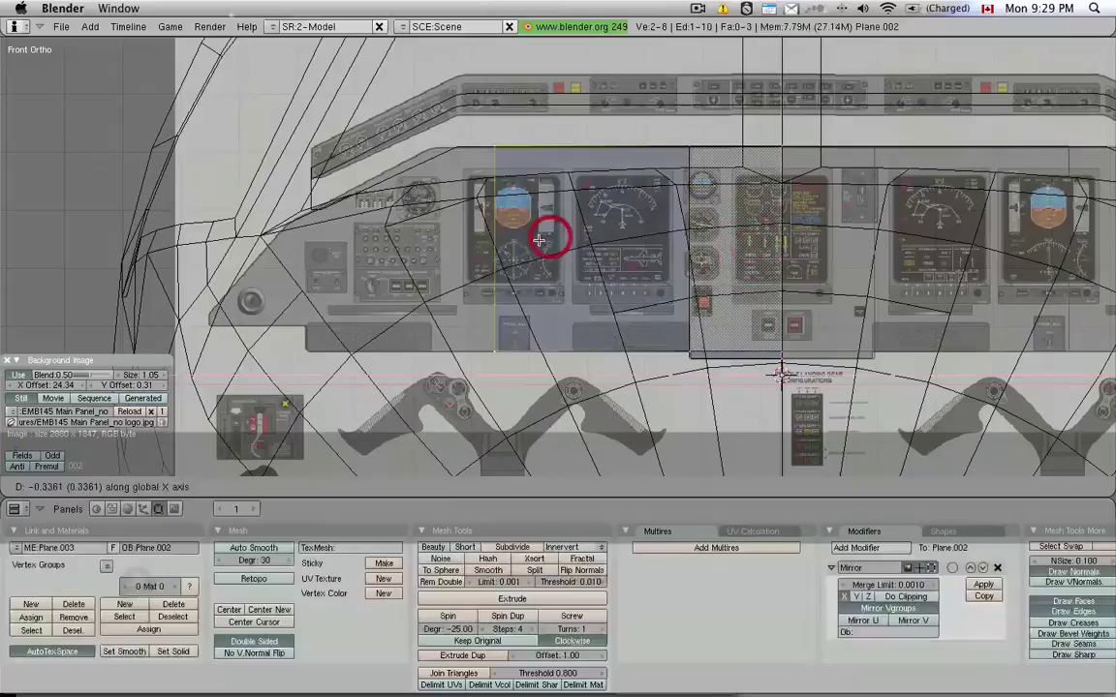
click(499, 248)
Step: Try to spin the extruded outer edge by -25 degrees in 4 steps around a point near its upper end
scroll(472, 145, up, 5)
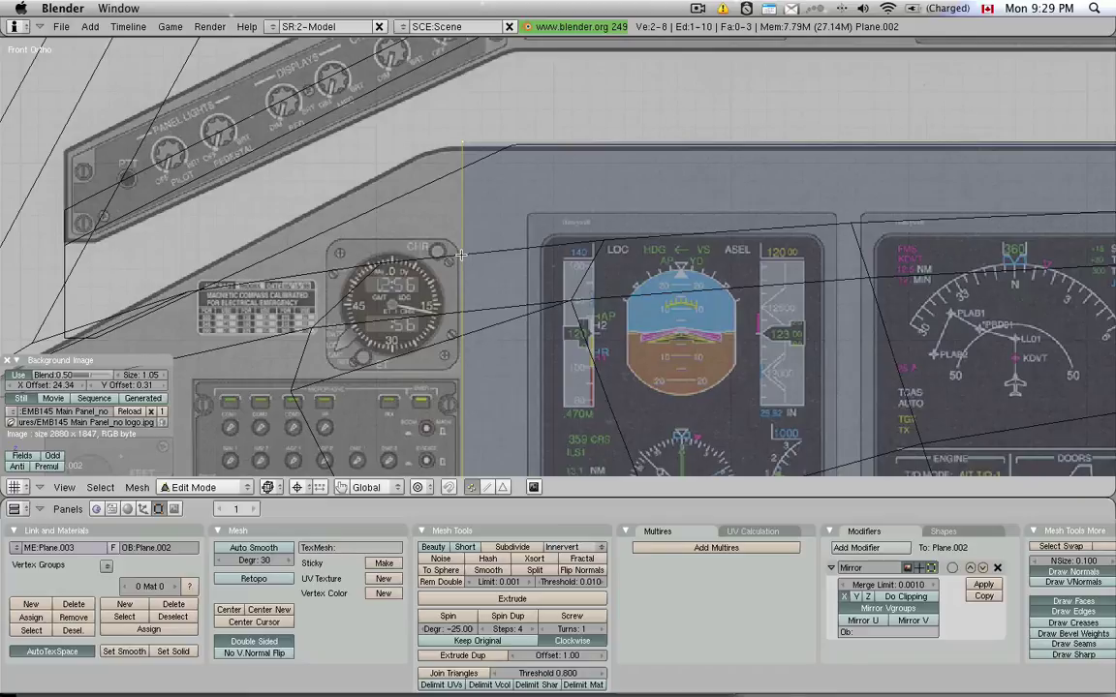
click(461, 254)
click(435, 624)
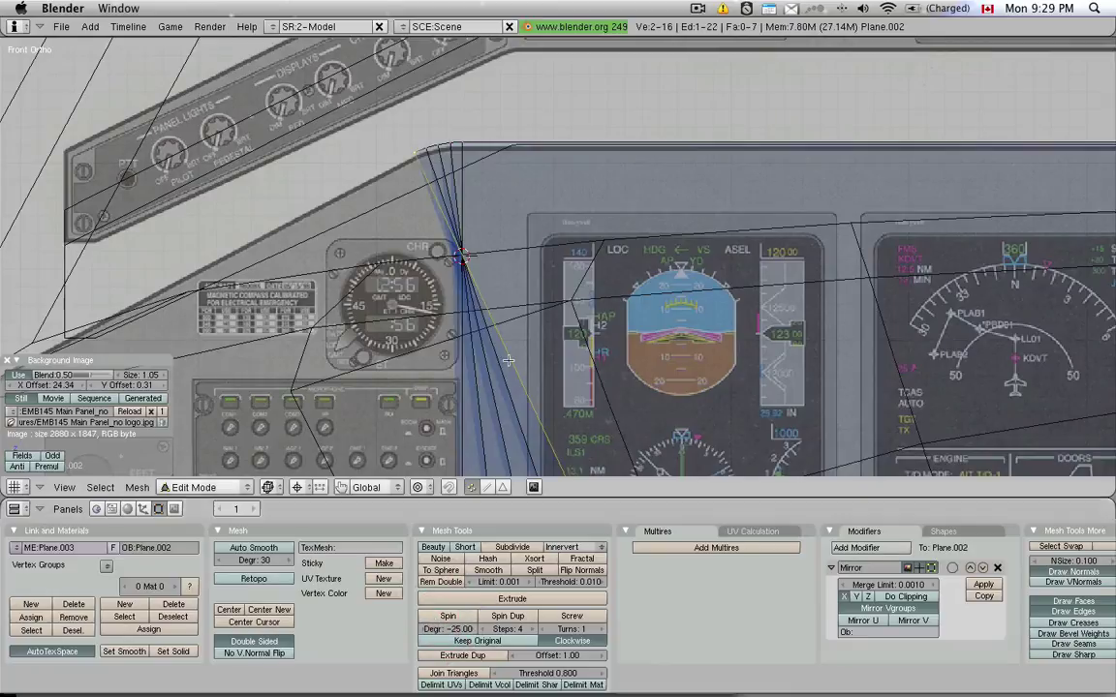
key(super+z)
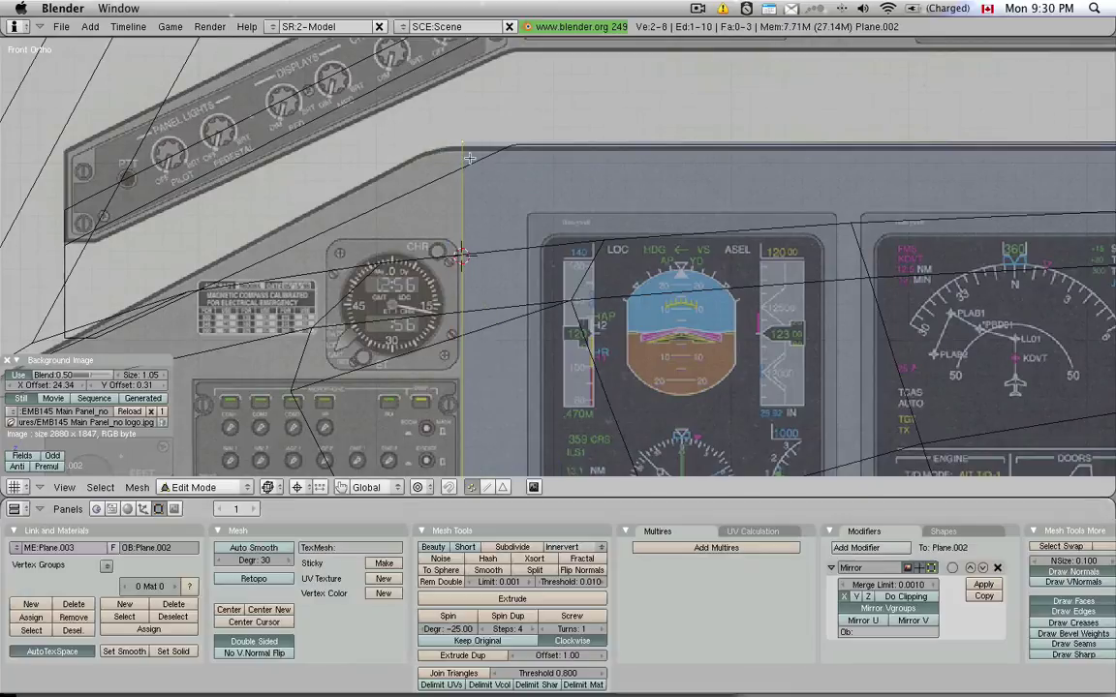
Step: Undo the repeated full-edge spin and add an exact knife cut across the outer edge at the 3D cursor
click(446, 615)
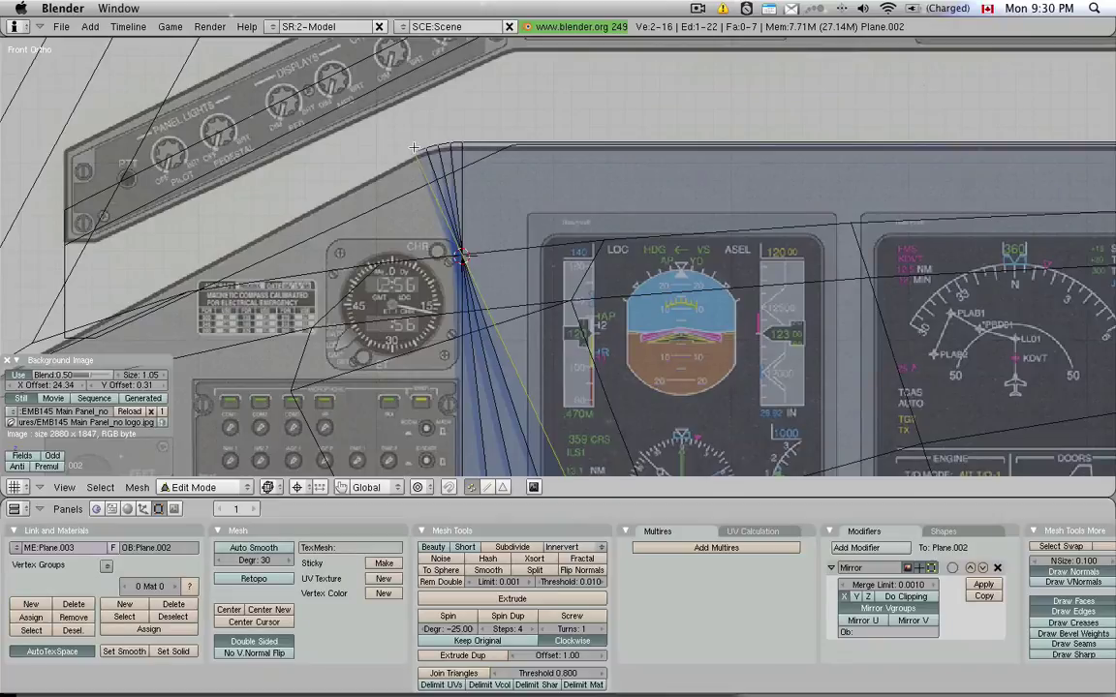
key(super+z)
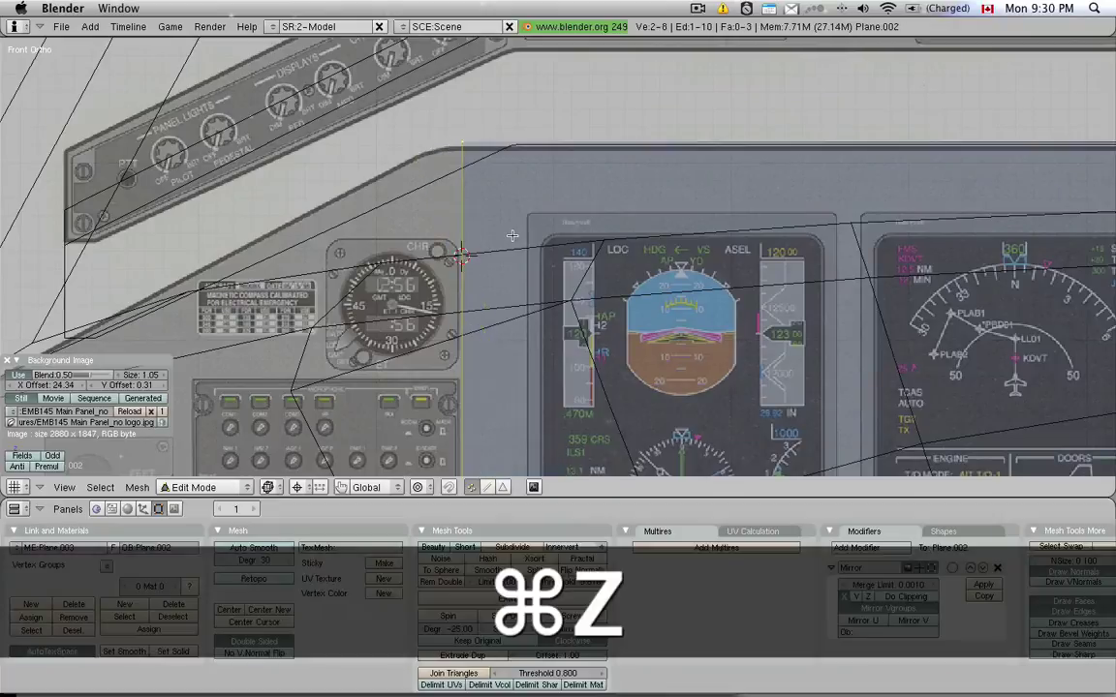
key(k)
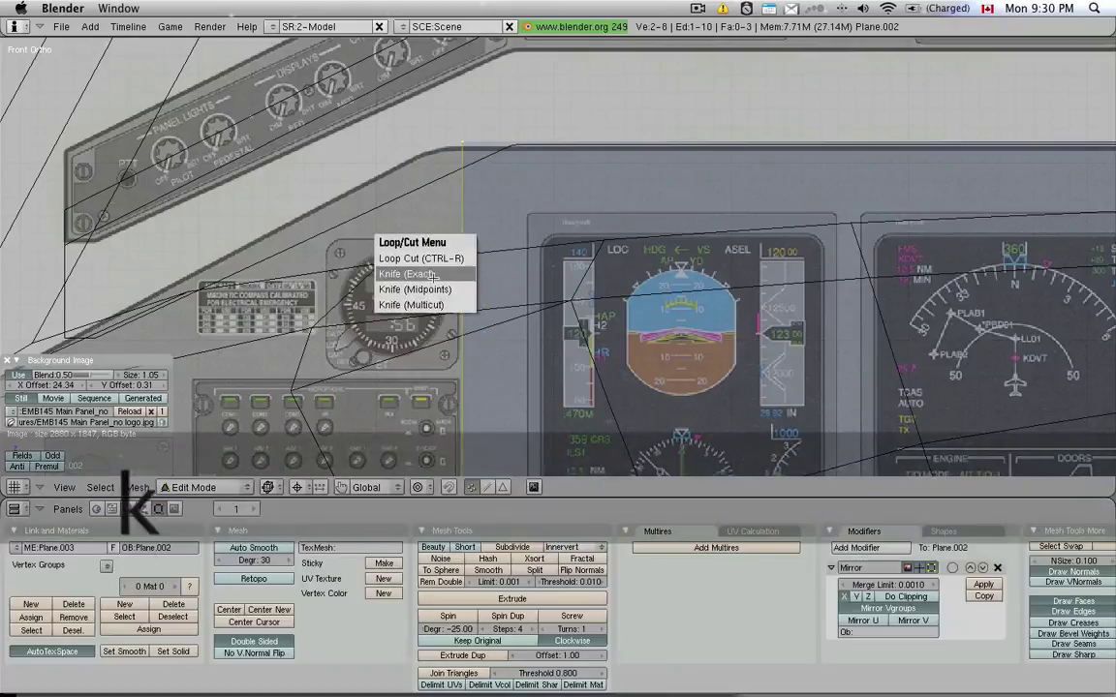
click(429, 275)
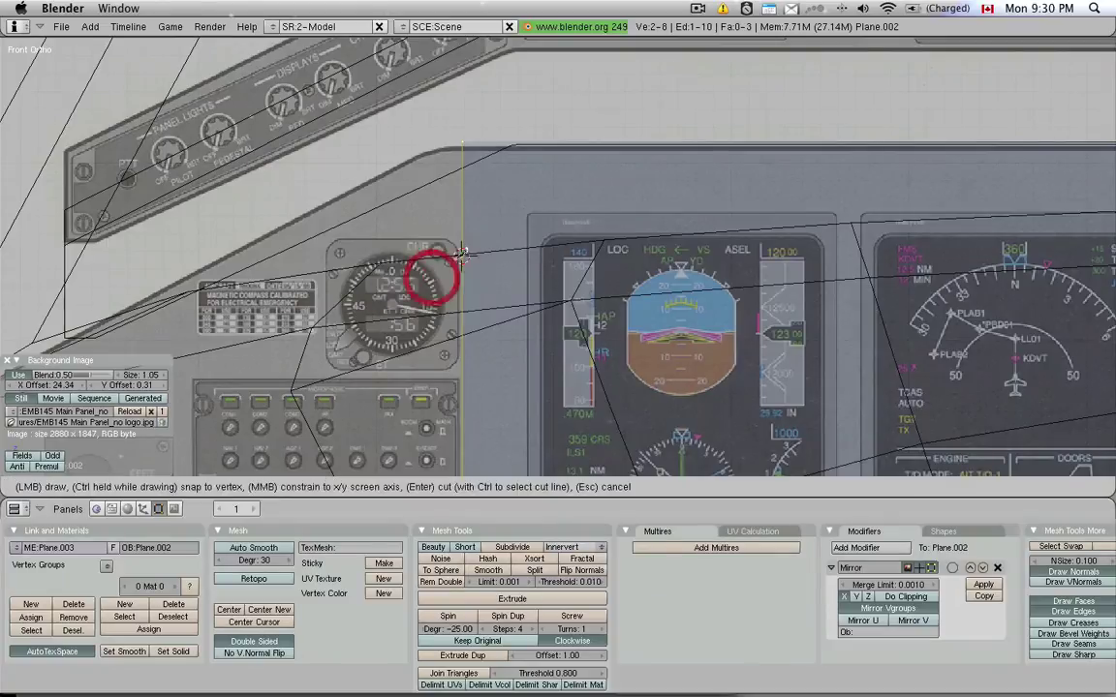
key(Return)
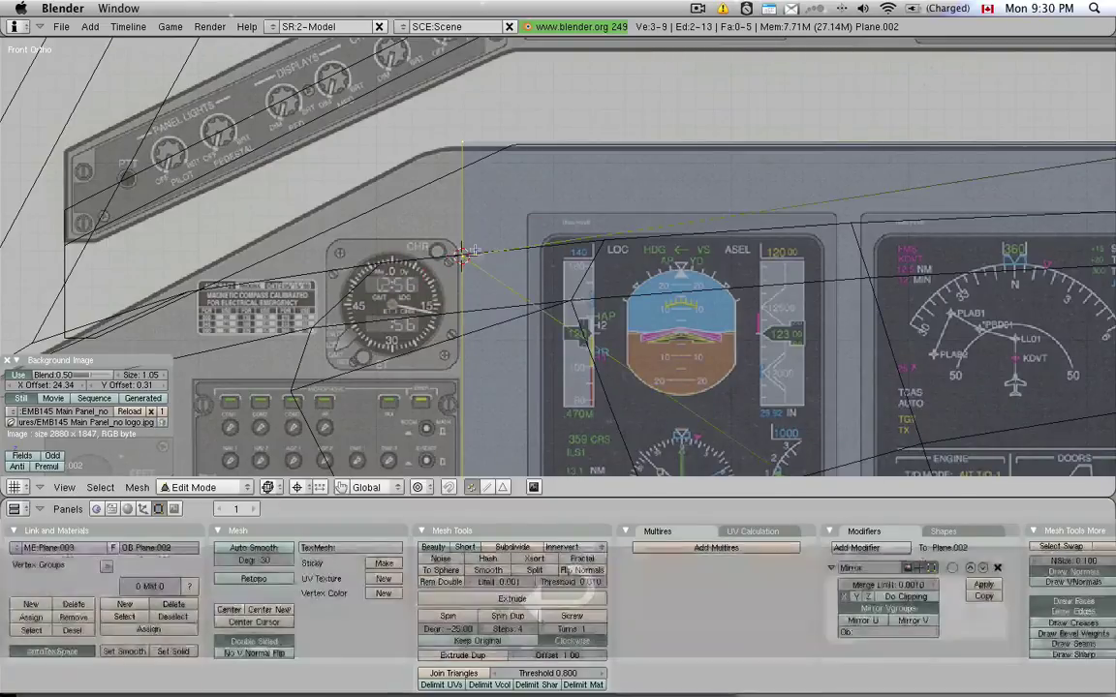
Step: Spin only the outer edge's segment above the cut by -25 degrees in 4 steps around the 3D cursor
key(a)
key(b)
drag(474, 282, 427, 254)
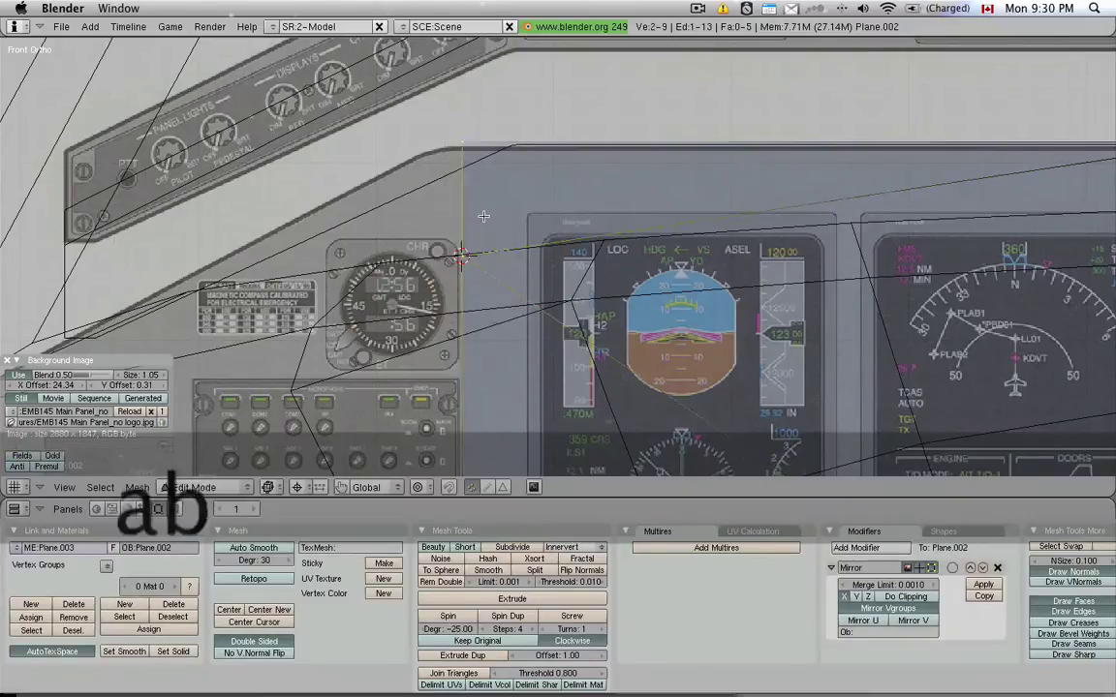
click(447, 616)
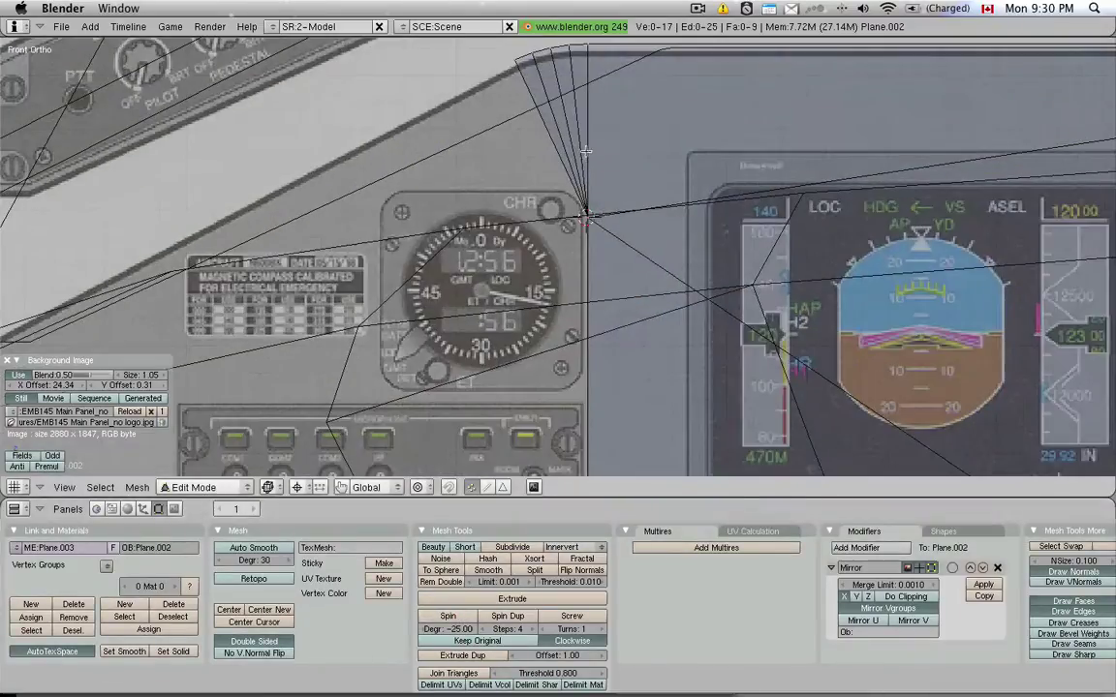
Step: Merge the overlapping vertices at the centre of the spun corner into one at the 3D cursor
scroll(591, 221, up, 2)
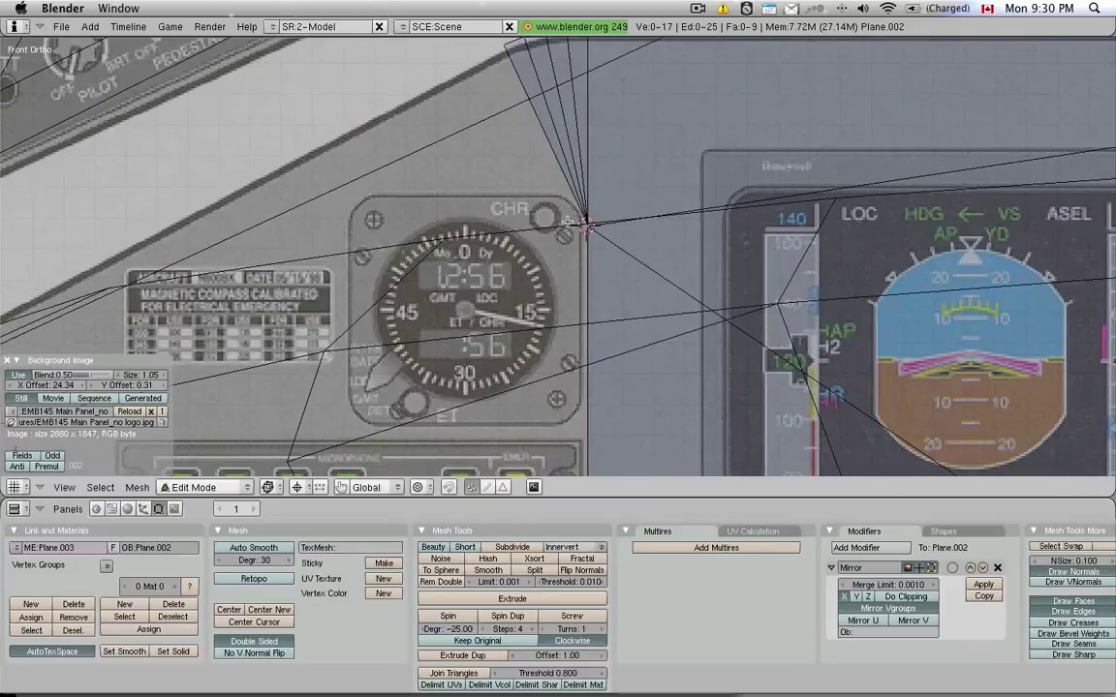
key(b)
key(b)
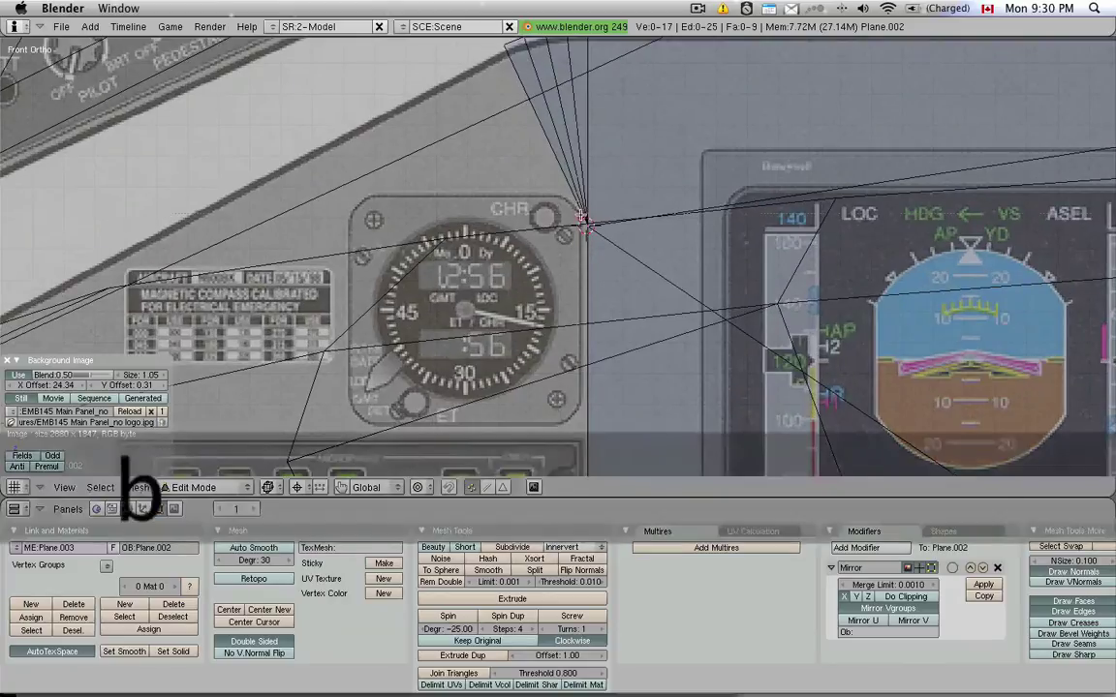
click(585, 224)
right_click(588, 227)
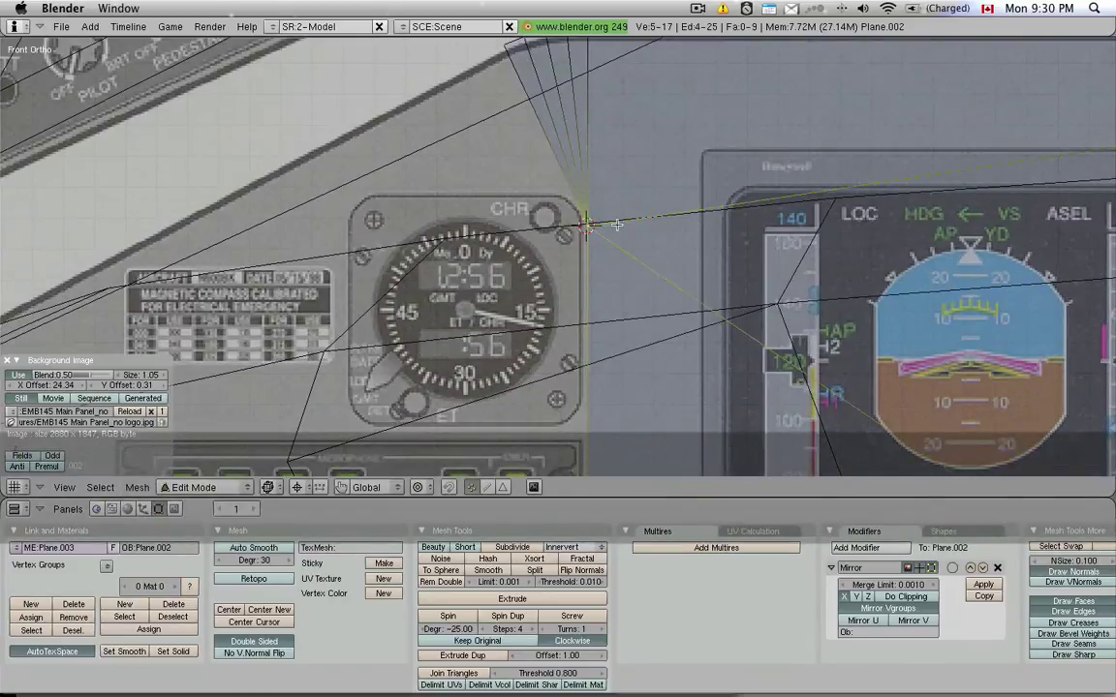
key(alt+m)
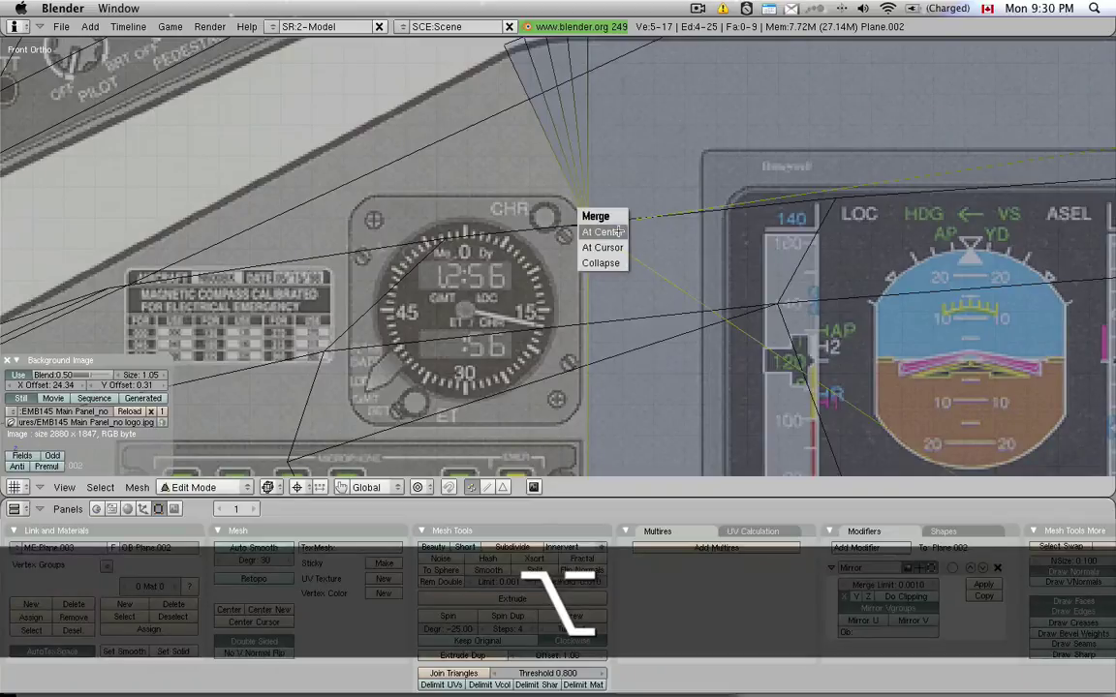
click(611, 248)
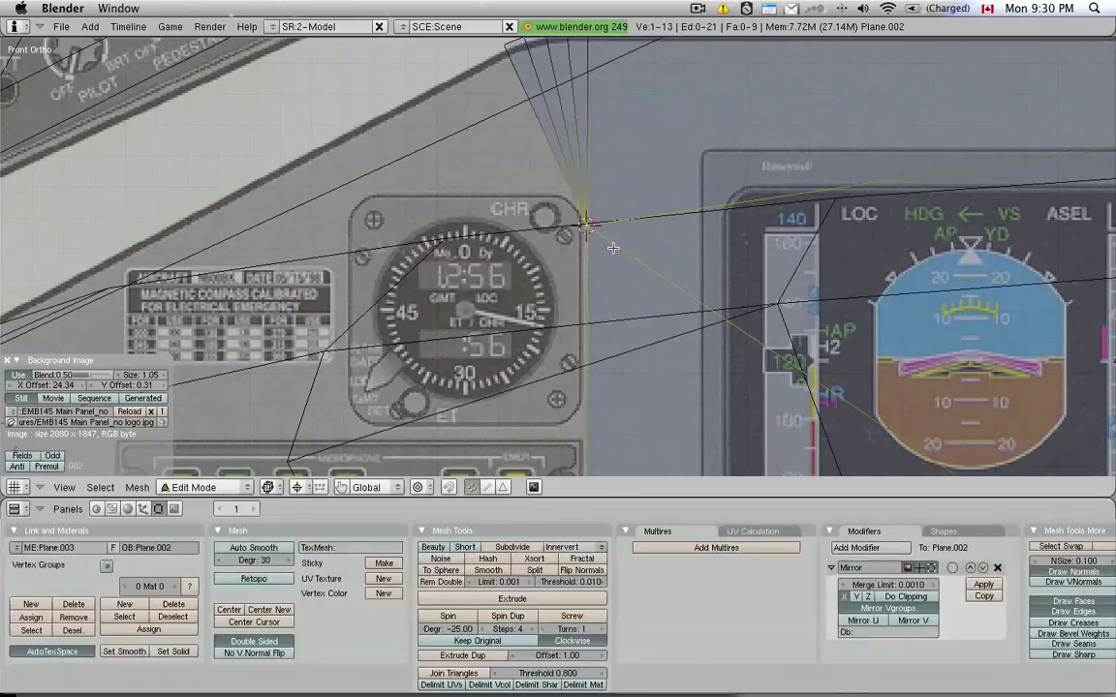
key(Tab)
key(Tab)
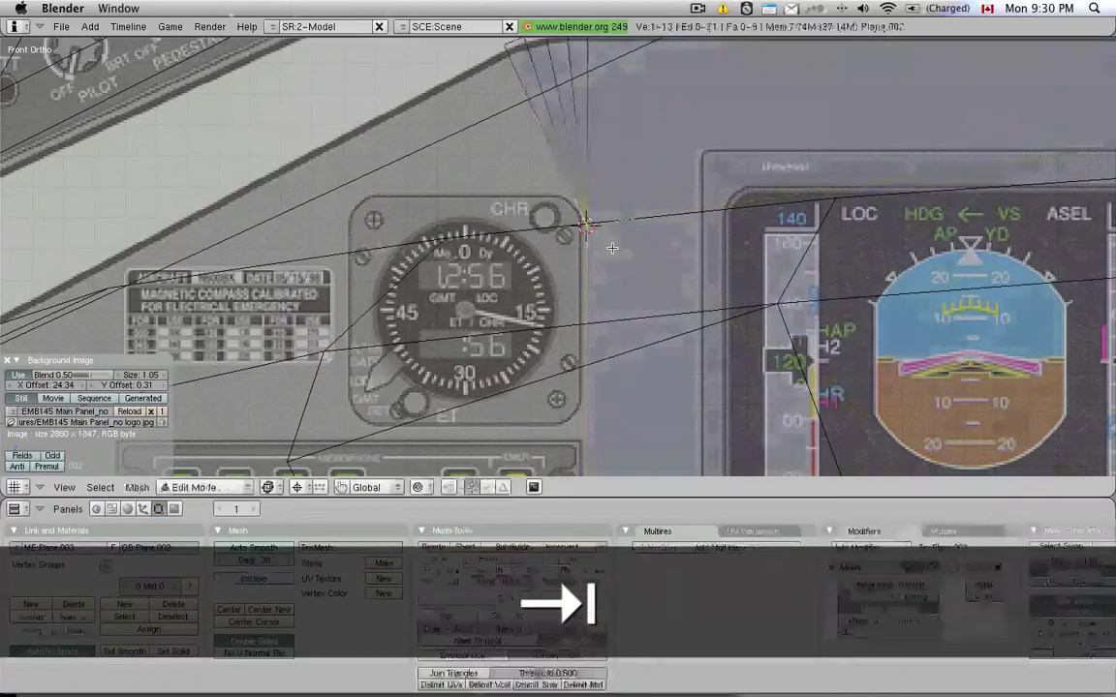
Step: Extrude the outer edge, from the spun corner's end to the bottom vertex, about 0.23 along negative X to the lower panel's side
scroll(612, 248, down, 8)
shift+middle_drag(612, 248, 655, 219)
shift+right_click(626, 387)
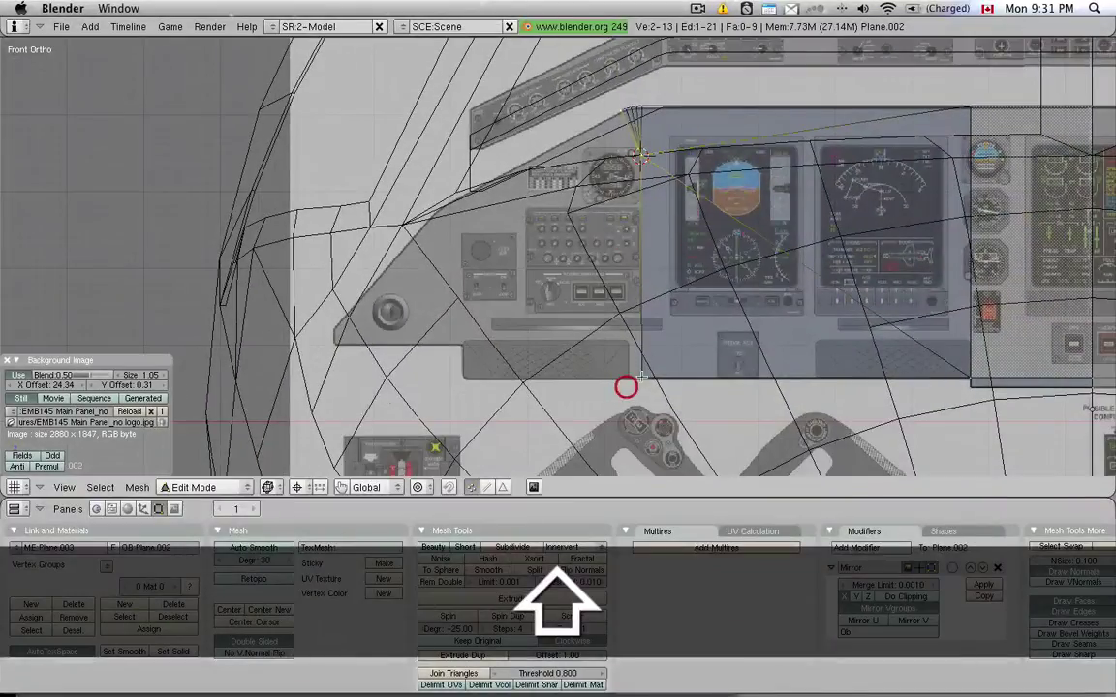
key(e)
click(667, 193)
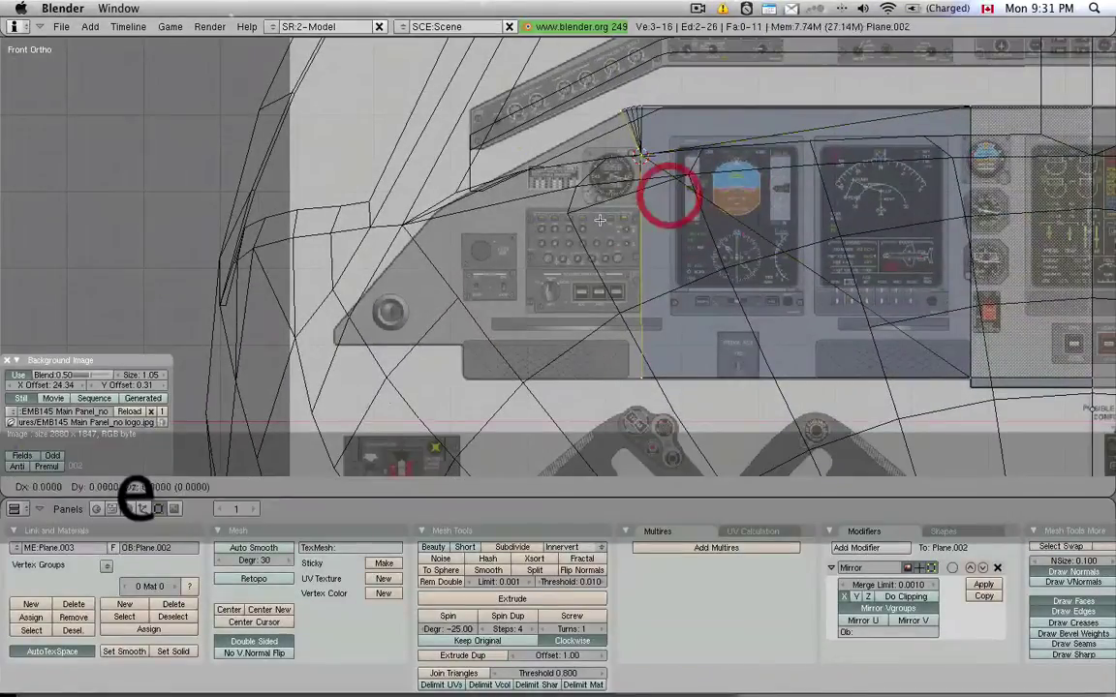
middle_click(524, 243)
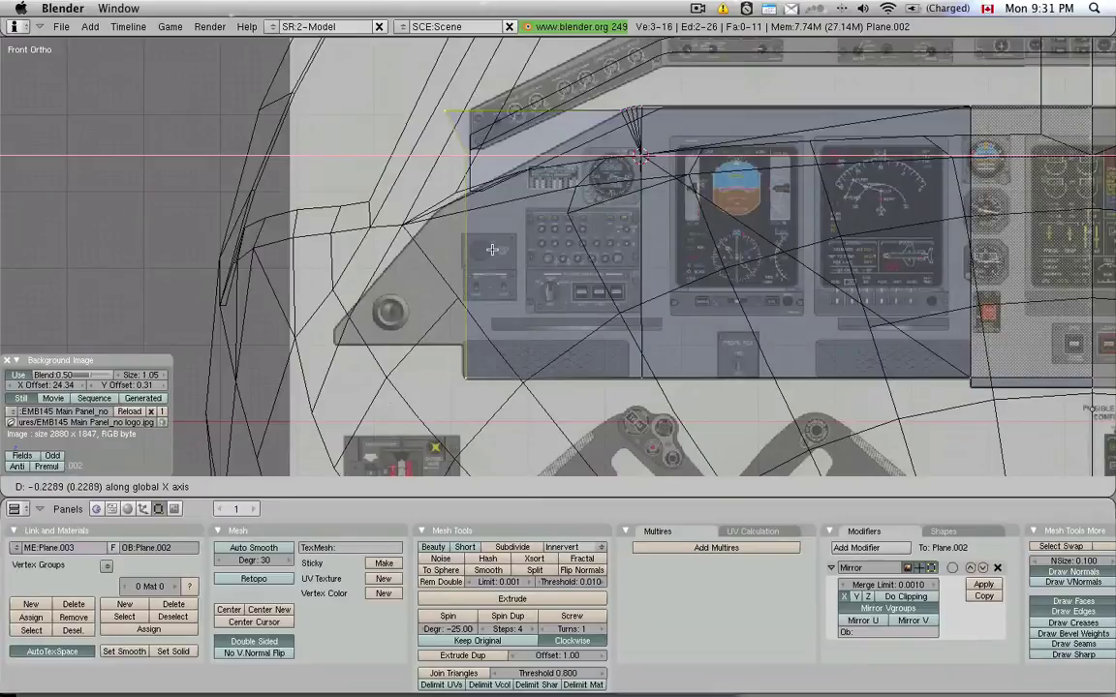
click(441, 224)
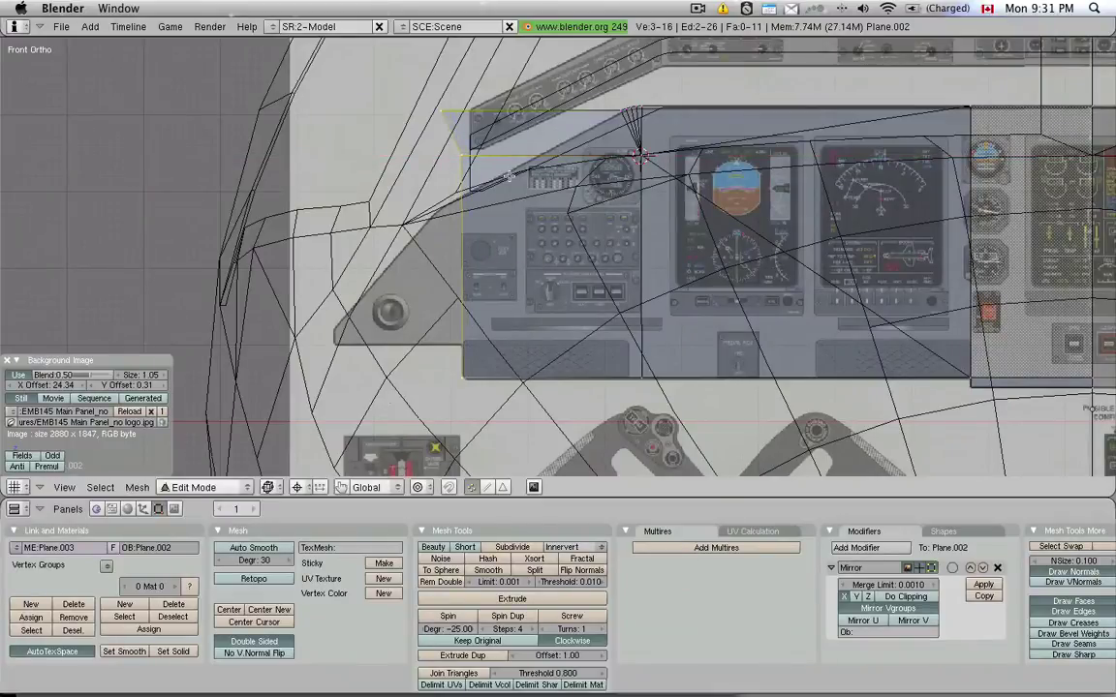
Step: Lower the new edge's middle vertex along Z and move its top vertex about 0.13 down onto the bend in the panel's sloping outline
right_click(467, 160)
key(g)
middle_click(510, 249)
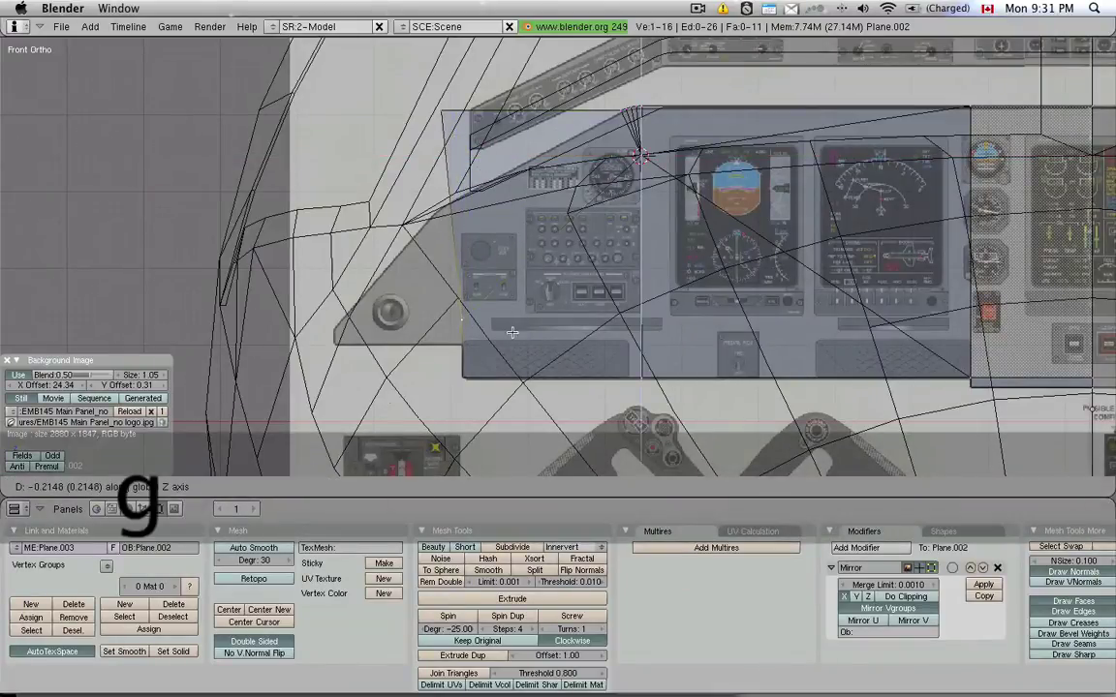
click(431, 92)
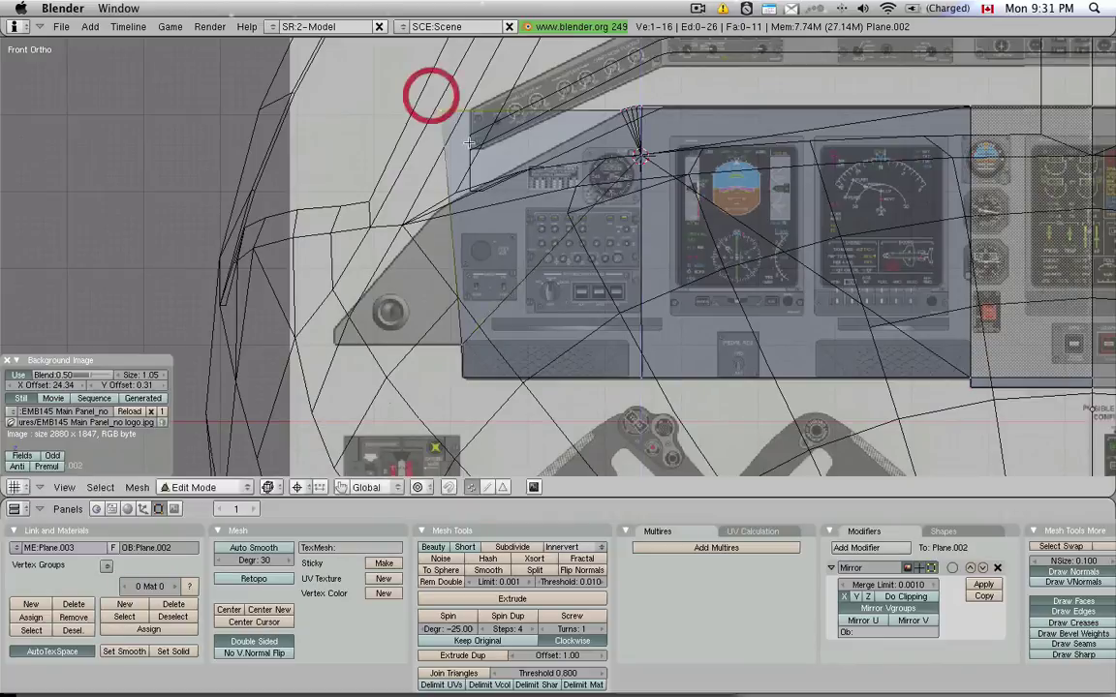
key(g)
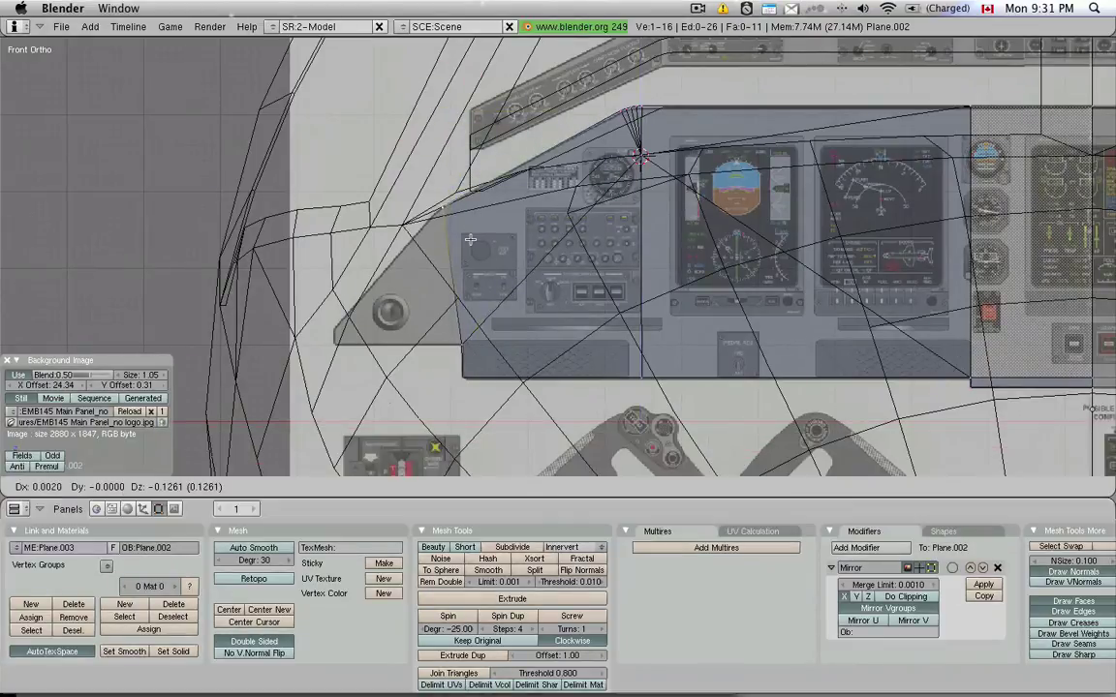
click(470, 239)
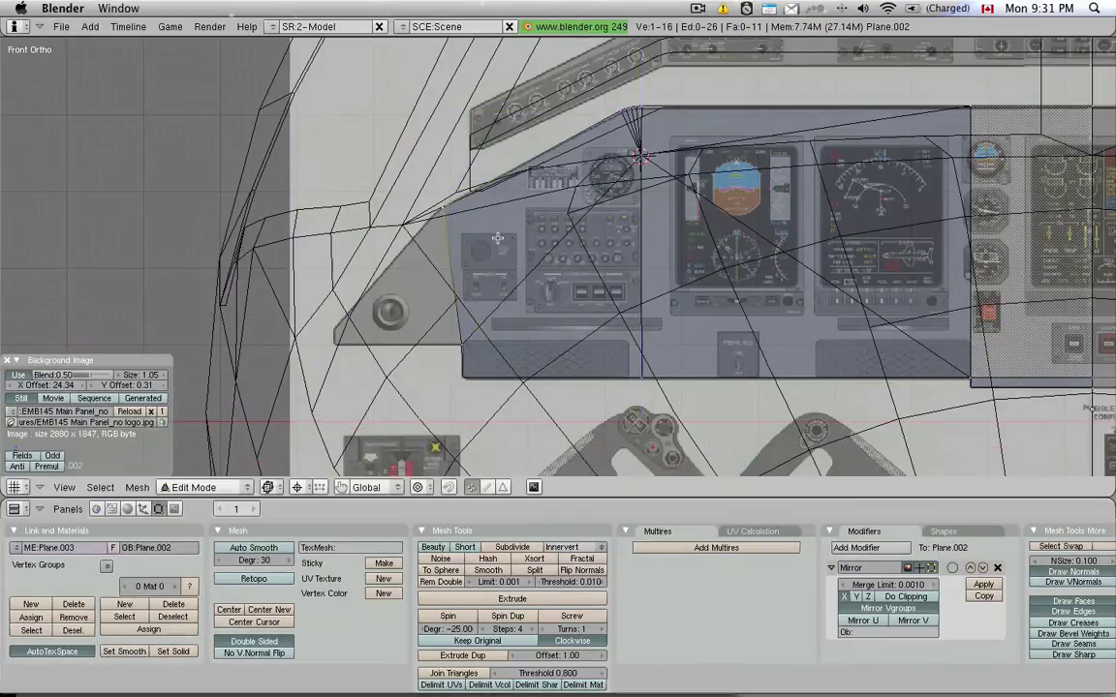
Step: Lower the spun corner's upper vertices about 0.002 along Z to match the panel's top outline
key(b)
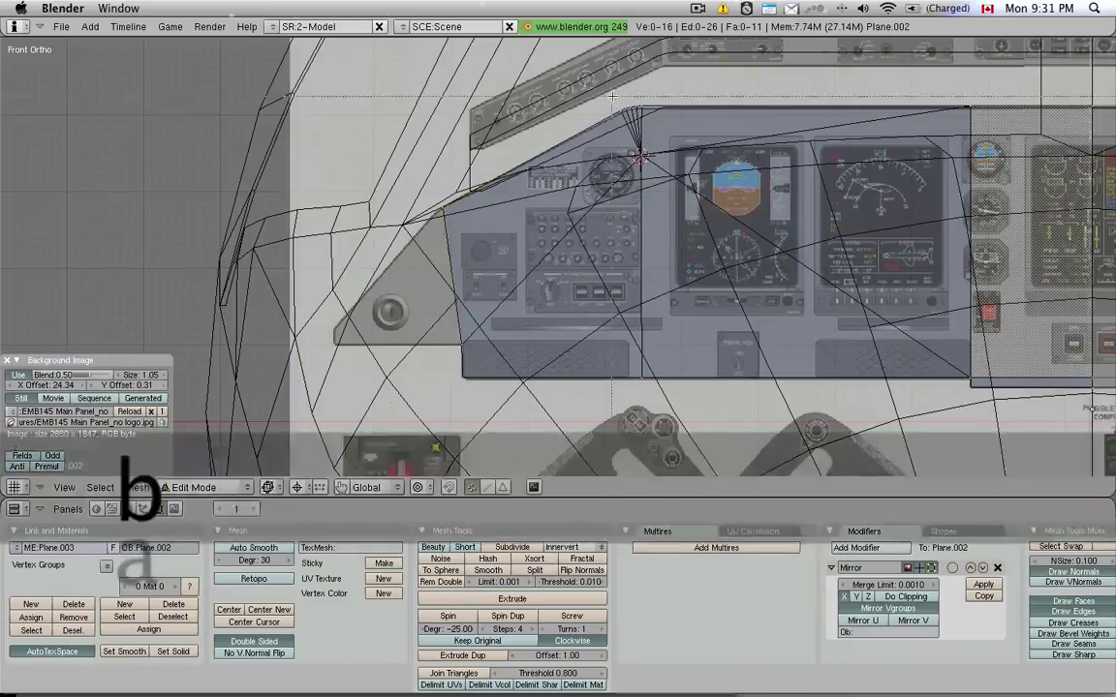
drag(623, 103, 655, 131)
key(g)
key(z)
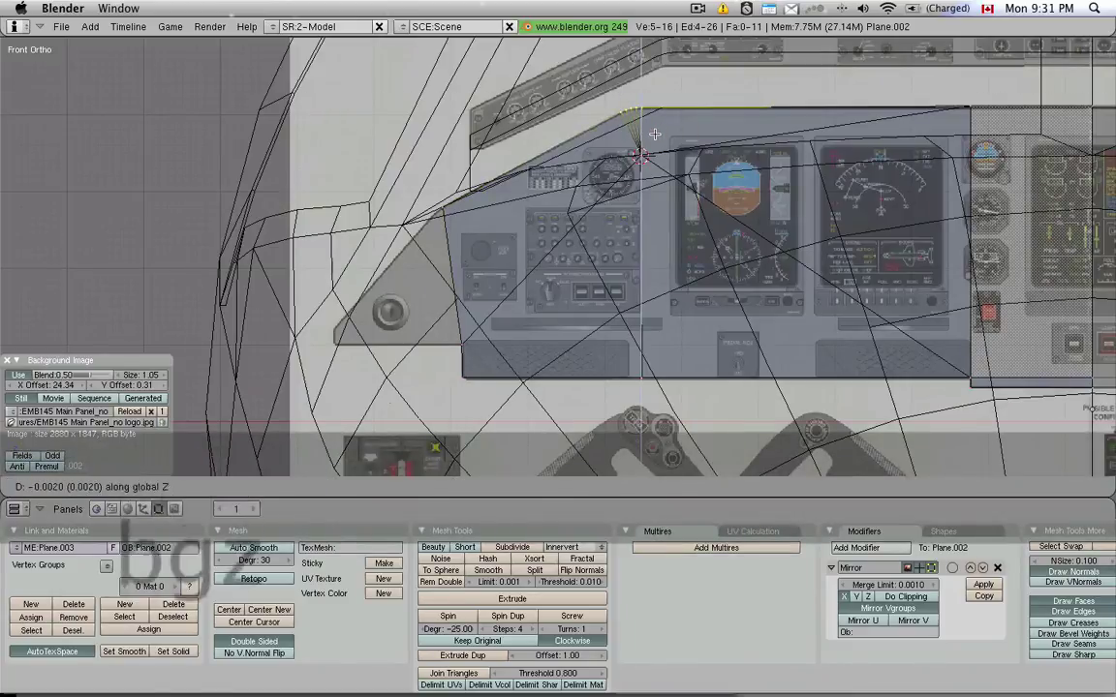
click(659, 133)
key(Tab)
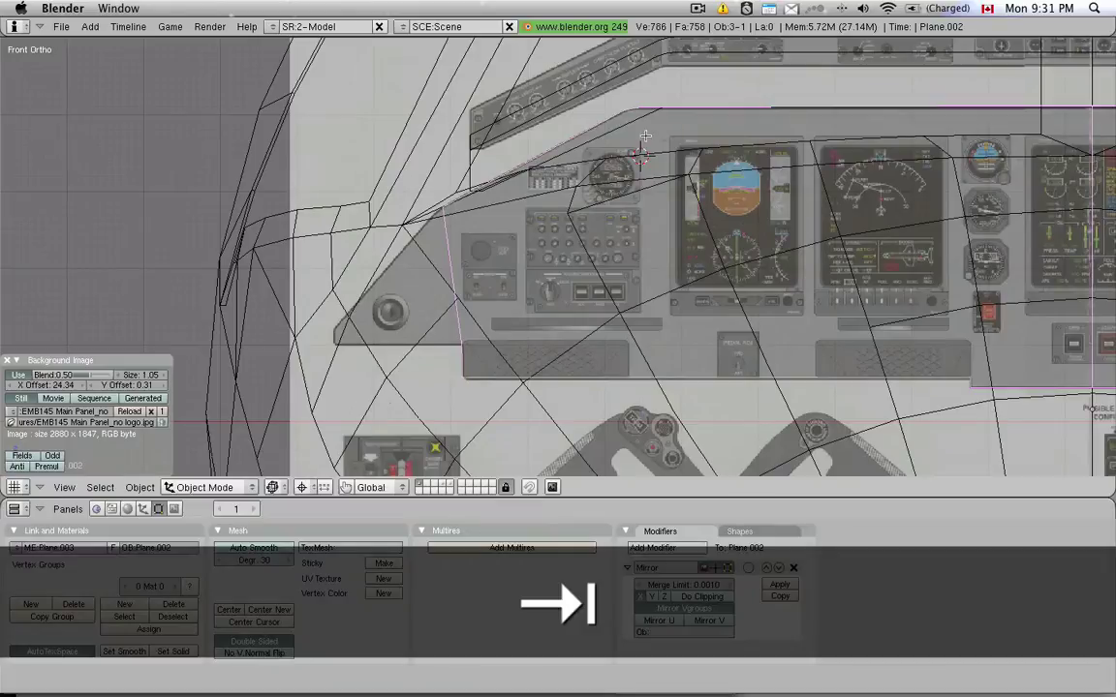
key(Tab)
Step: Spin the short outer edge segment at the lower bend by -40 degrees in 4 steps around the 3D cursor
scroll(441, 206, up, 4)
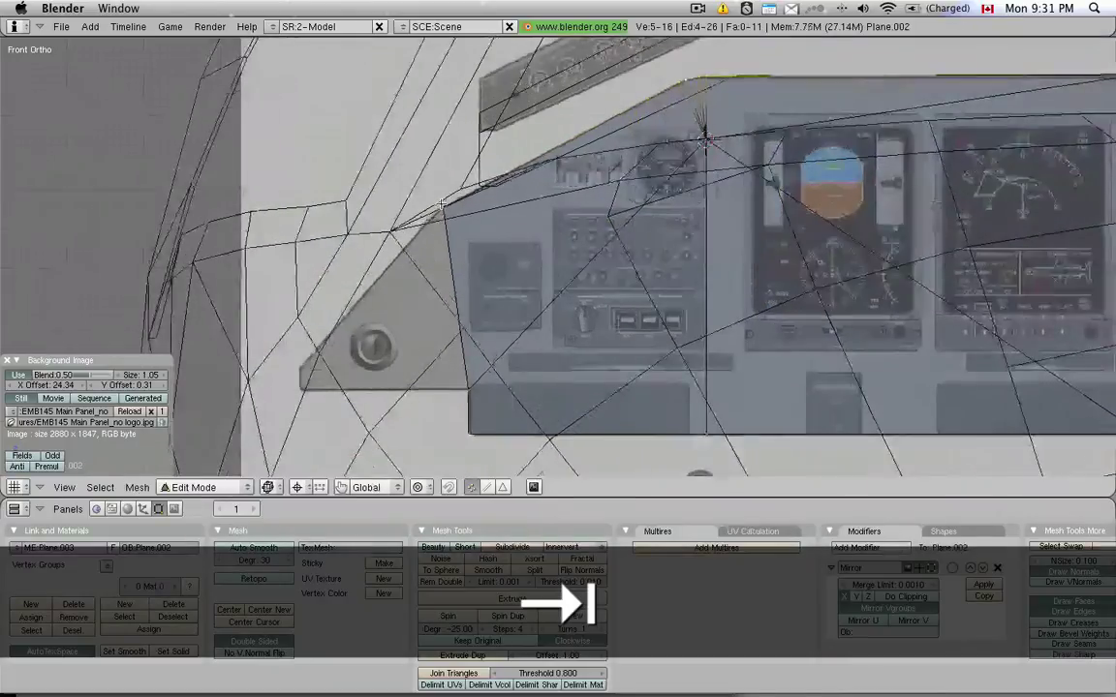
scroll(468, 286, up, 1)
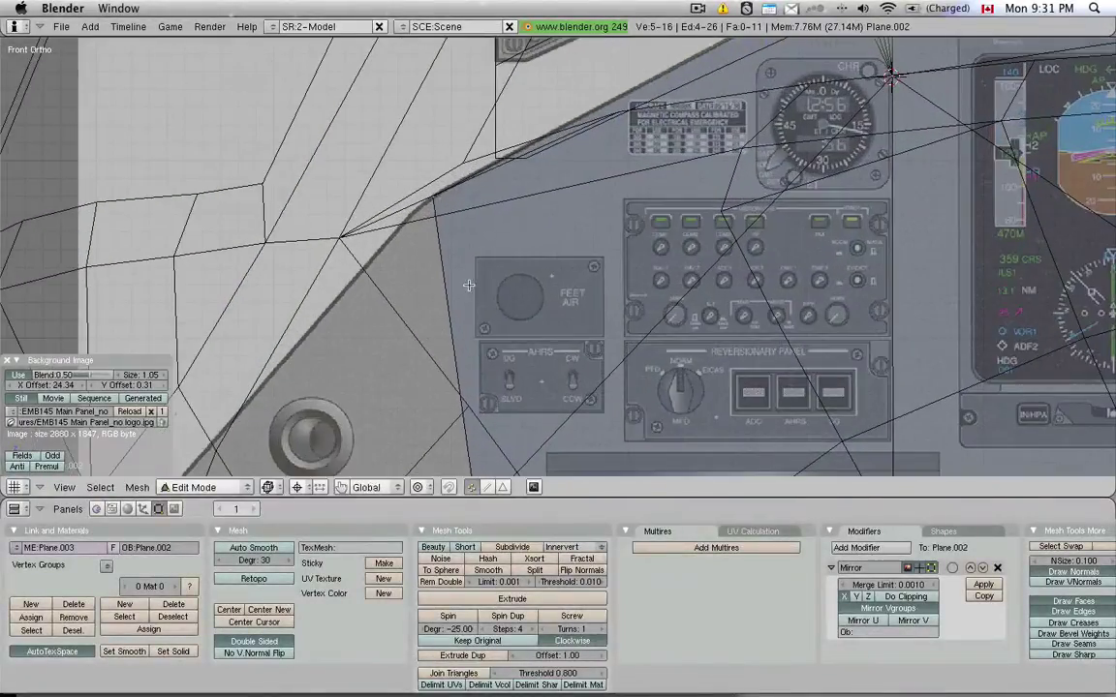
scroll(438, 194, up, 1)
key(super+z)
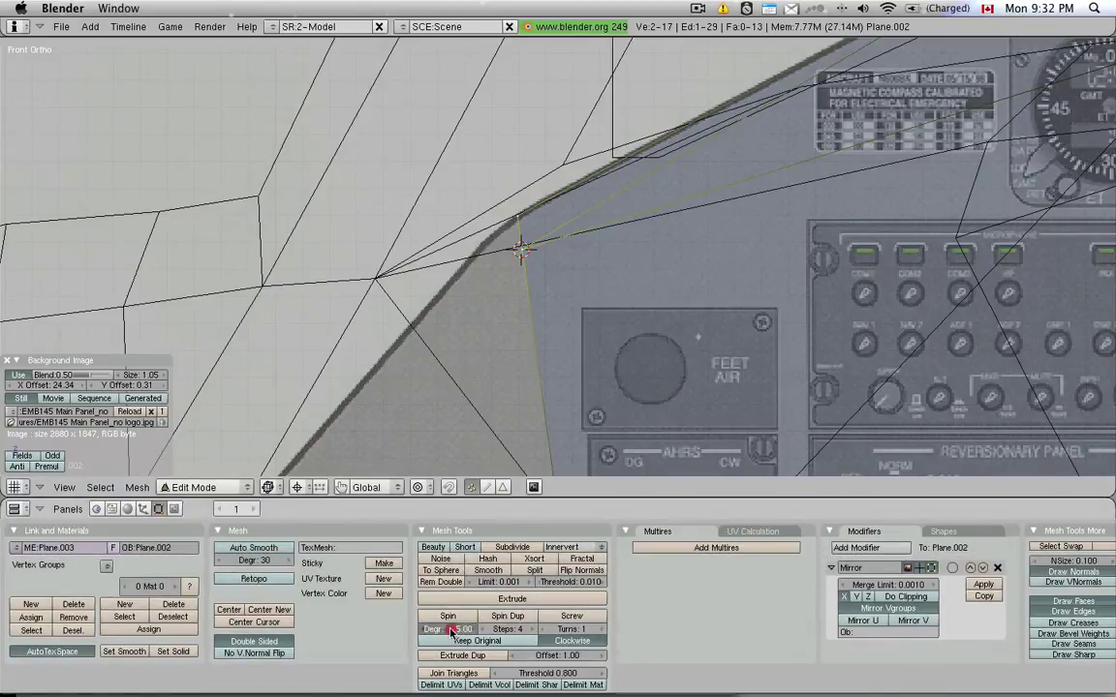
click(450, 630)
key(BackSpace)
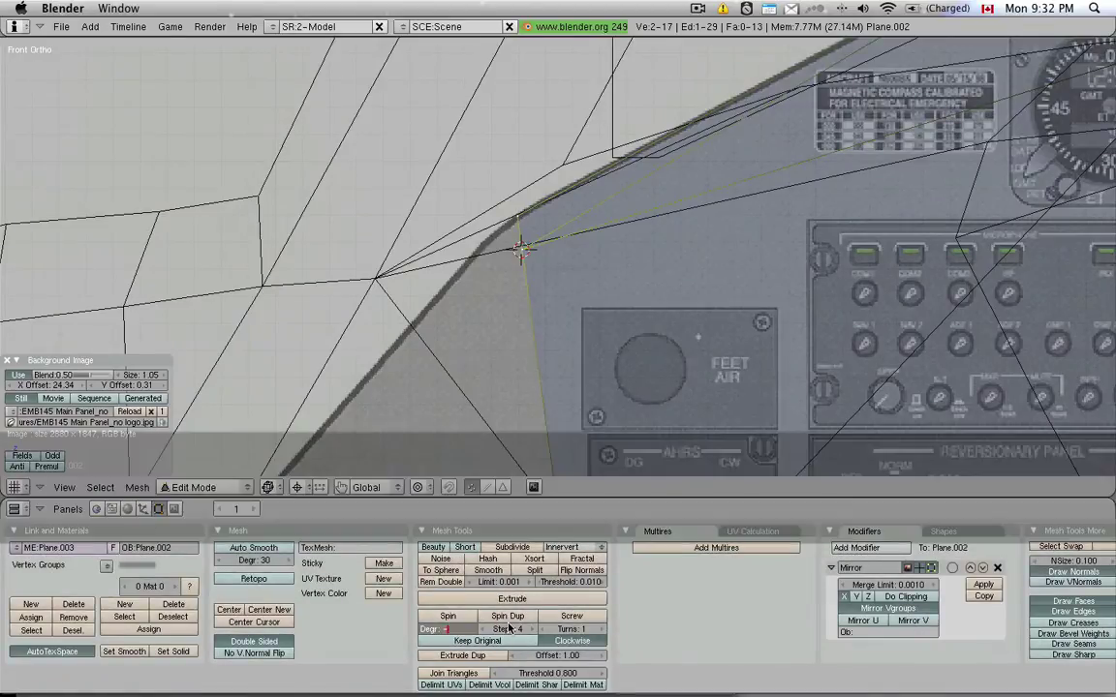
text(-40)
key(Return)
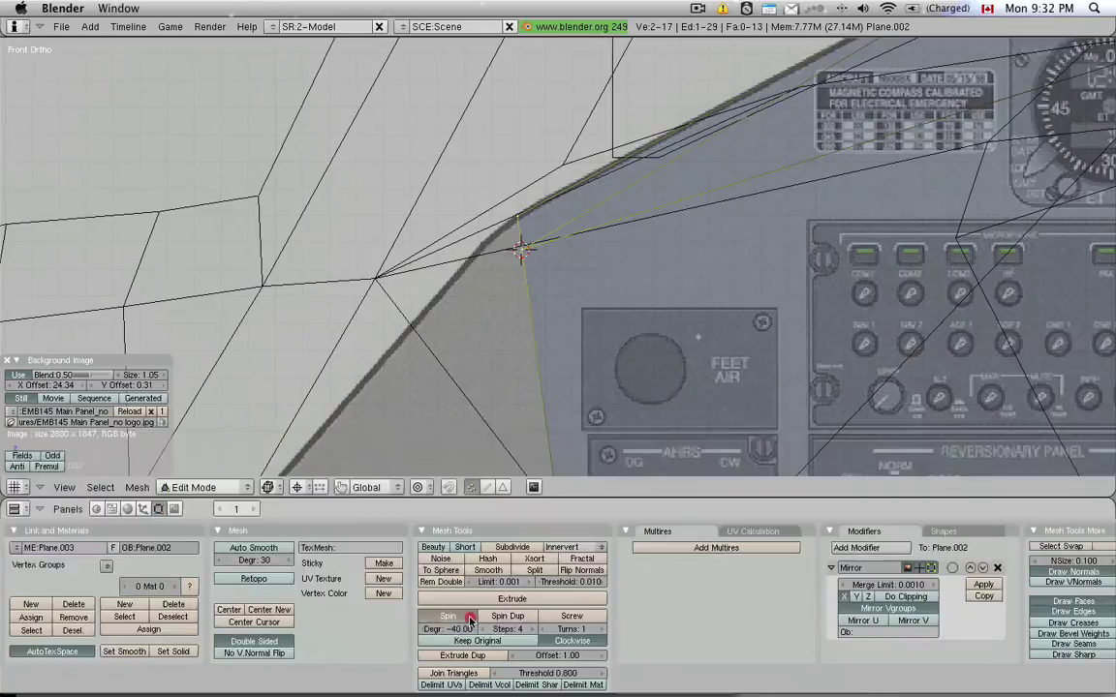
click(455, 616)
Step: Merge the overlapping vertices at the centre of the lower bend into one at the 3D cursor
key(a)
key(b)
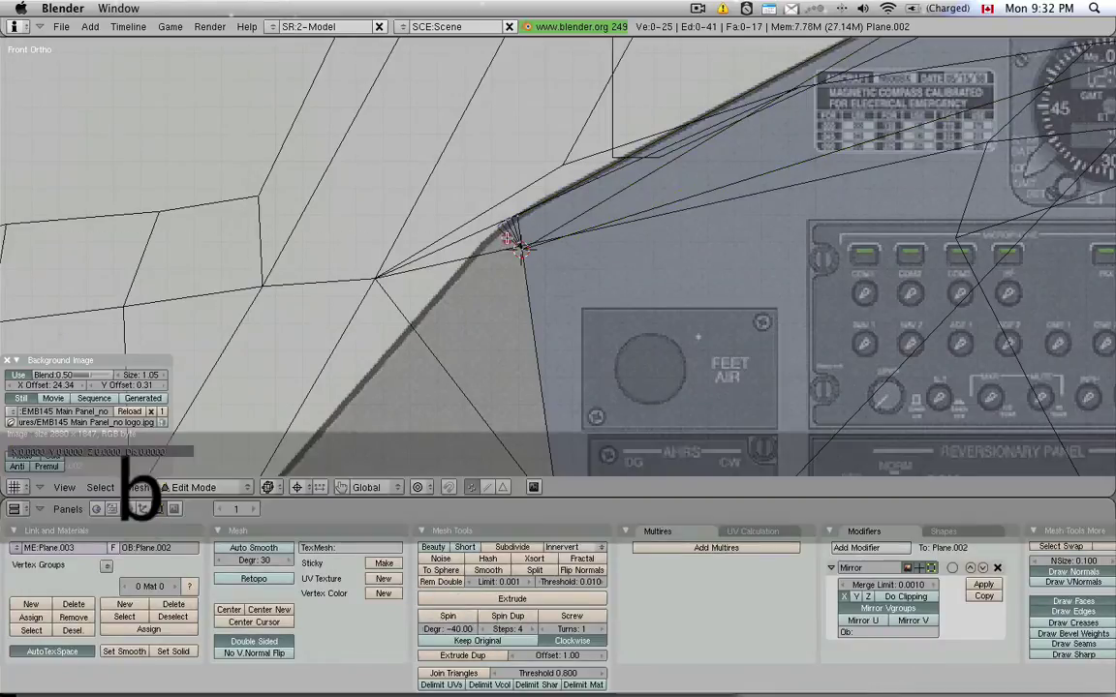
drag(560, 275, 560, 276)
key(alt+m)
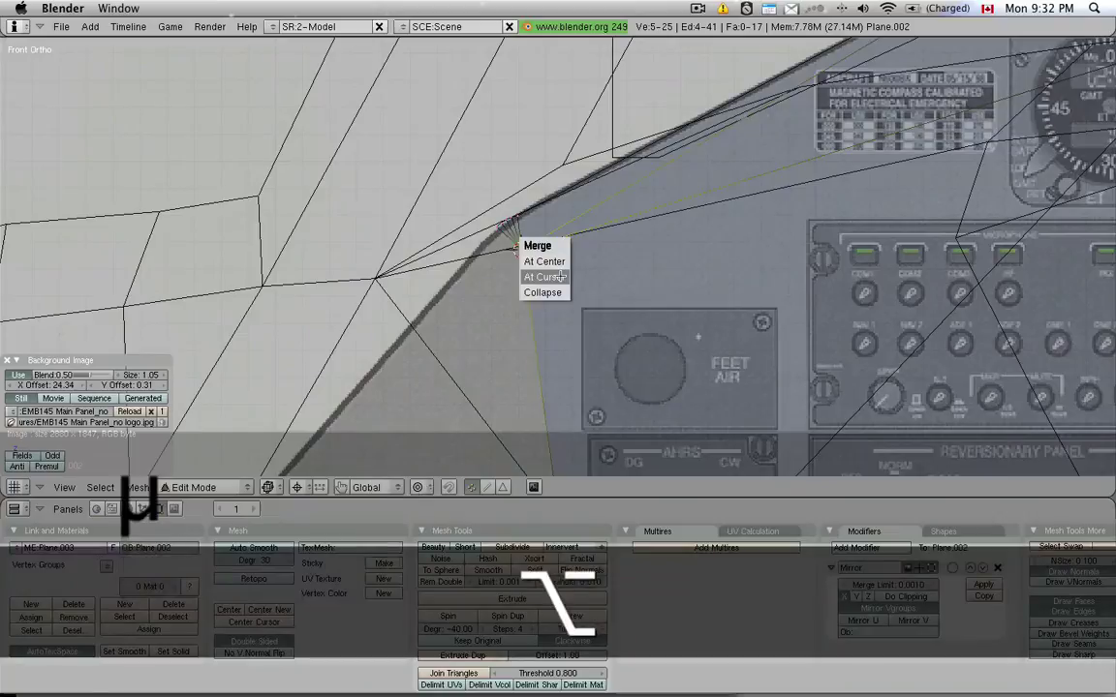
click(560, 276)
Step: Extrude the outer edge from the lower bend to the notch corner along negative X to the panel's outermost tip
shift+right_click(491, 229)
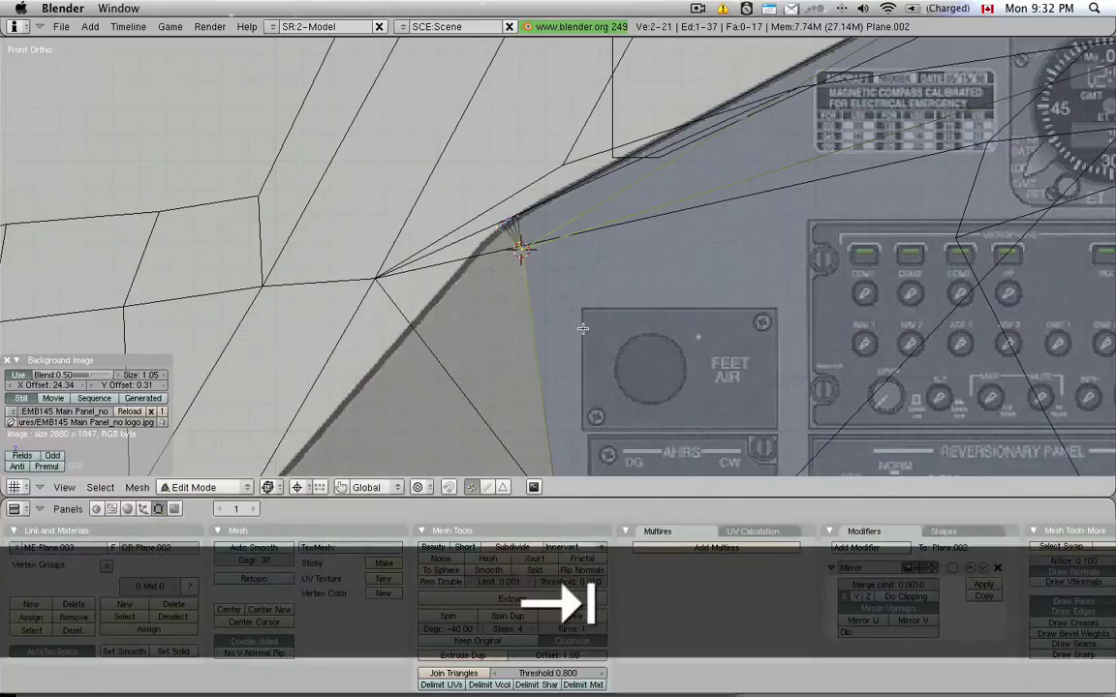
scroll(584, 330, down, 2)
scroll(584, 330, down, 2)
shift+middle_drag(672, 293, 722, 202)
shift+right_click(634, 438)
key(e)
click(724, 279)
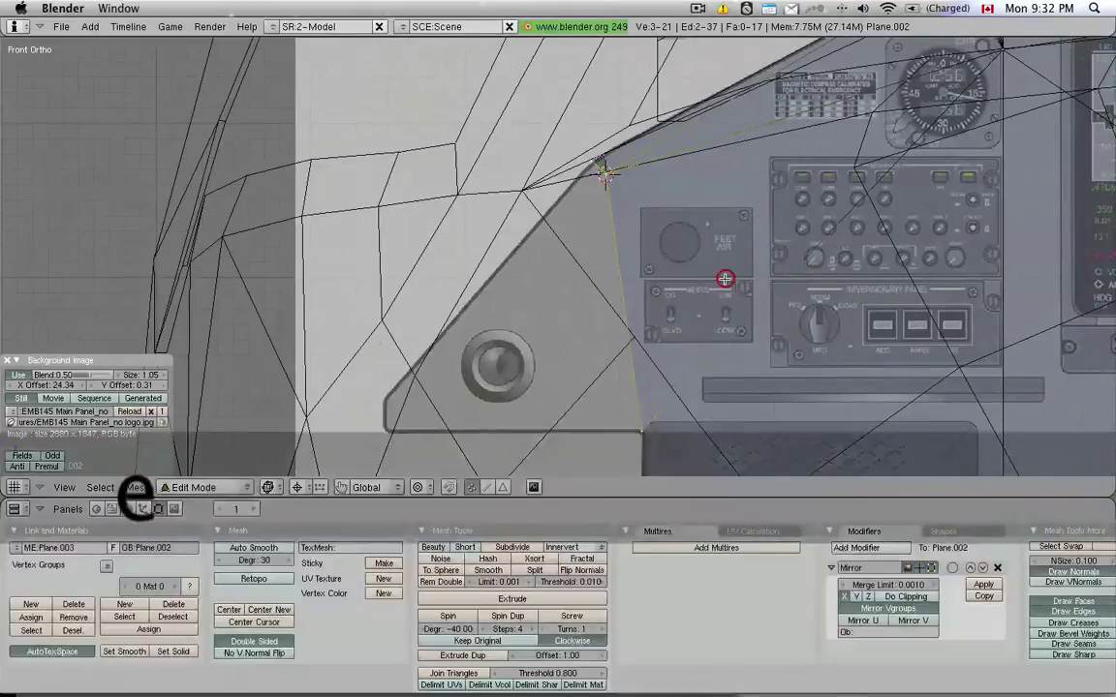
key(x)
click(470, 336)
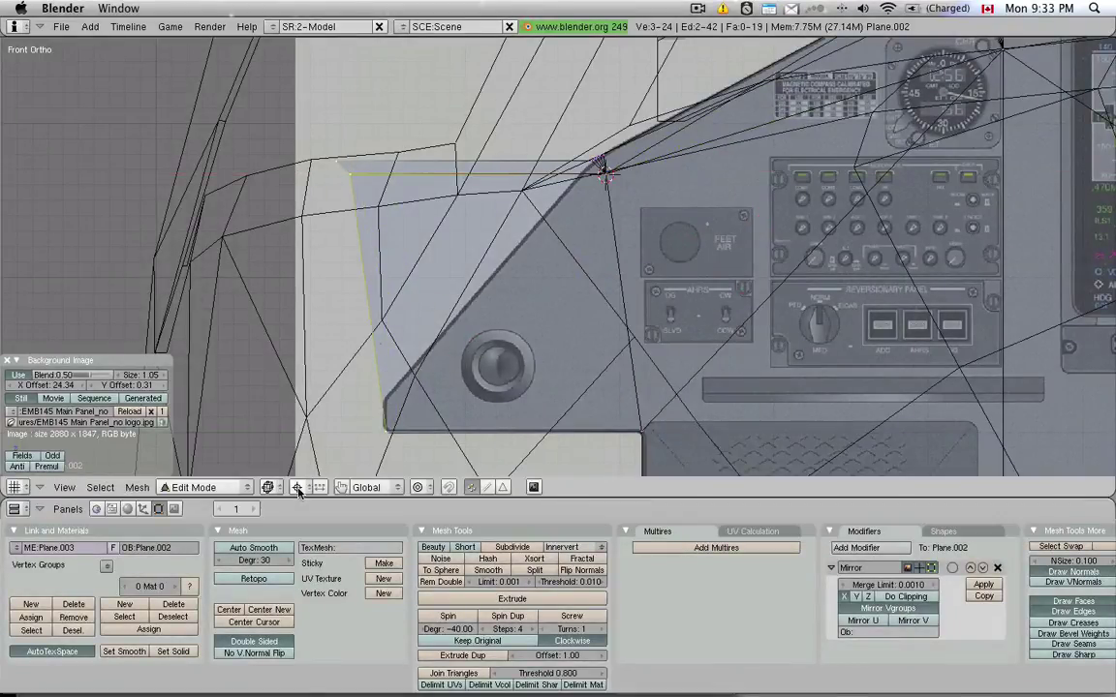
Step: Set the pivot to Median Point, flatten the extruded outer edge to scale 0 along X and align it with the panel's outermost tip
click(297, 487)
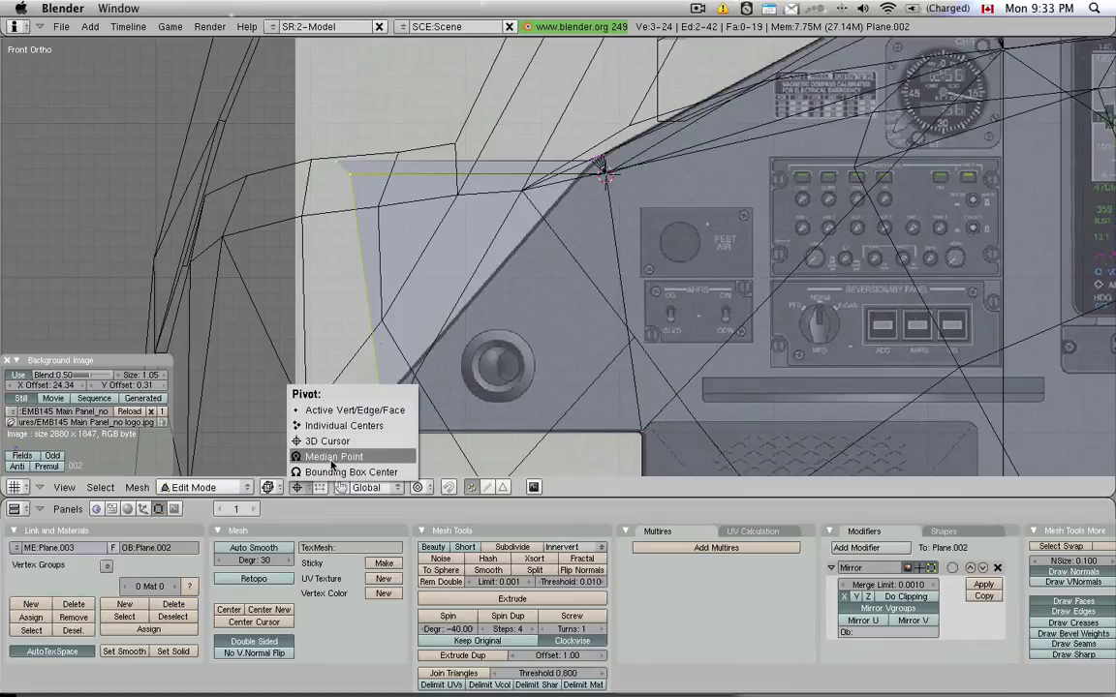
click(332, 459)
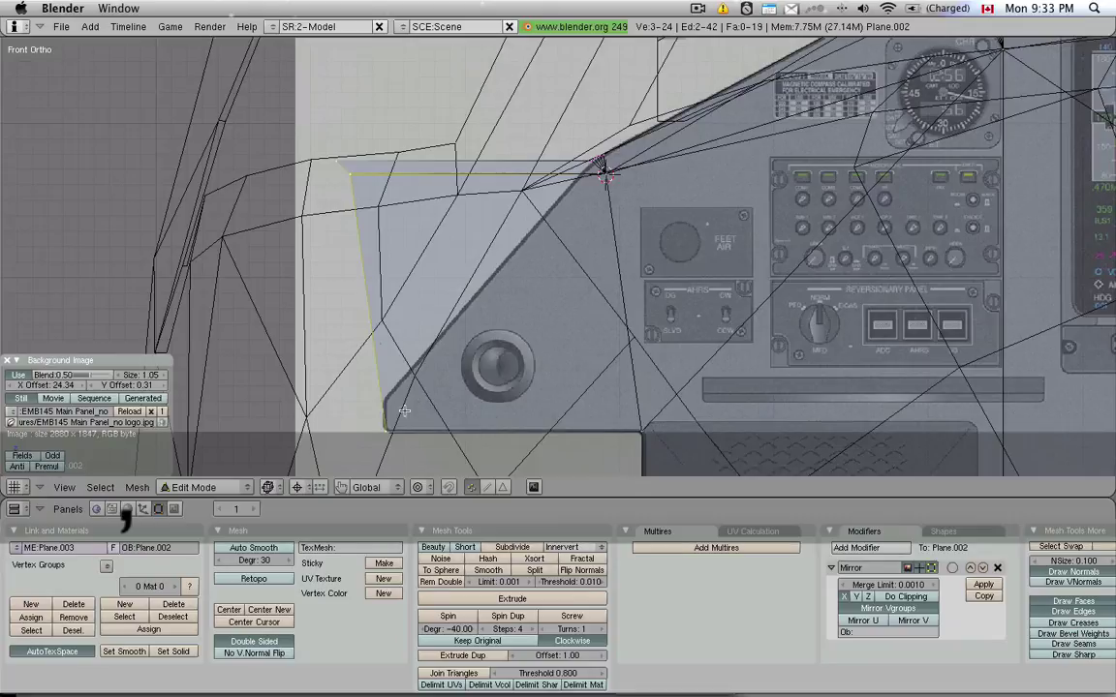
text(sx)
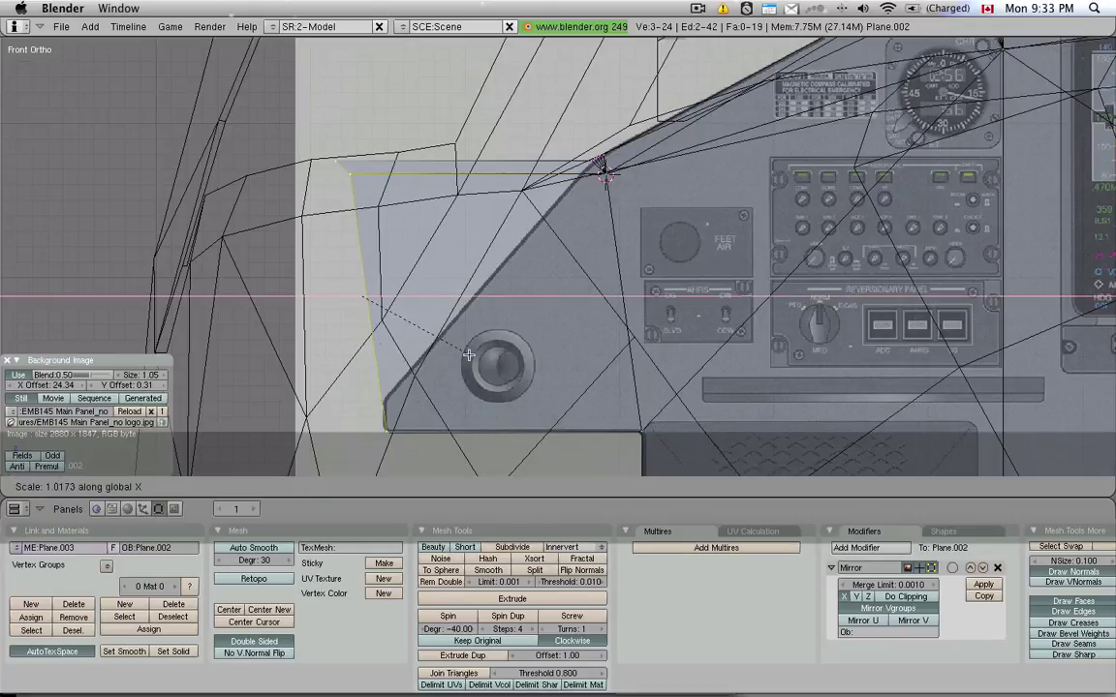
text(0)
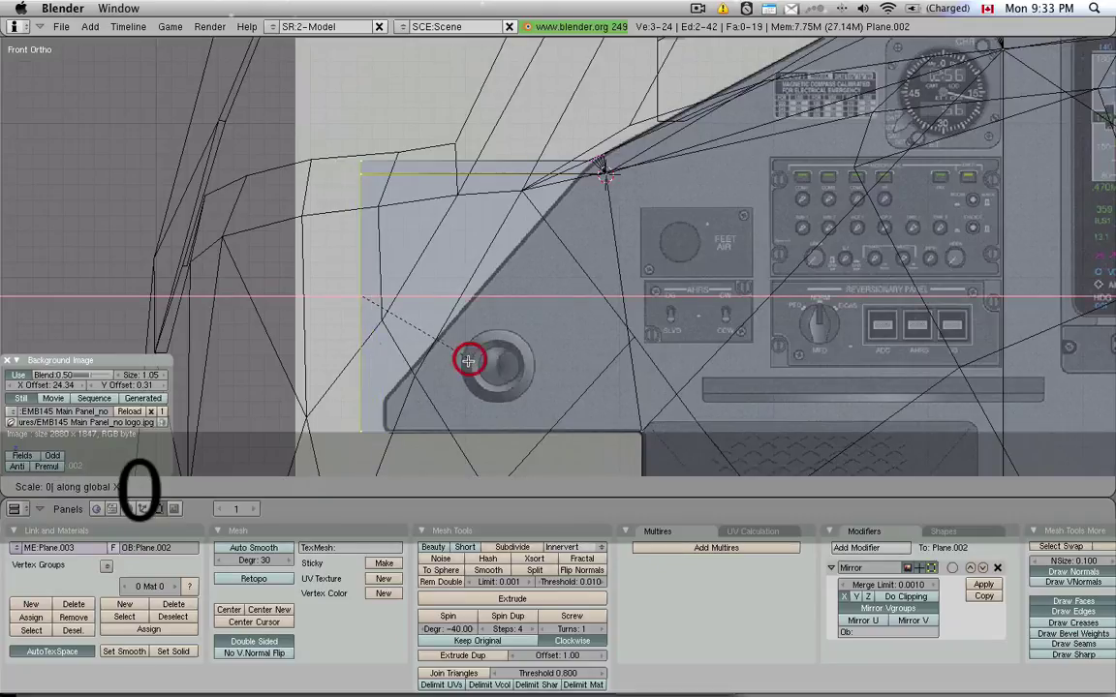
click(468, 361)
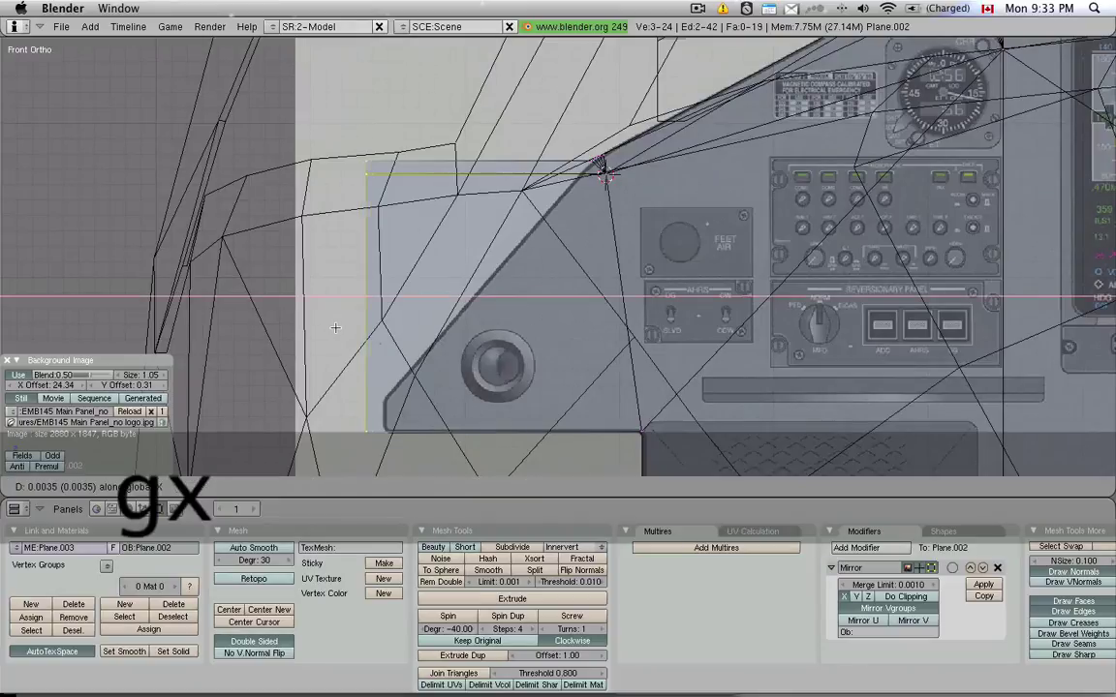
click(339, 328)
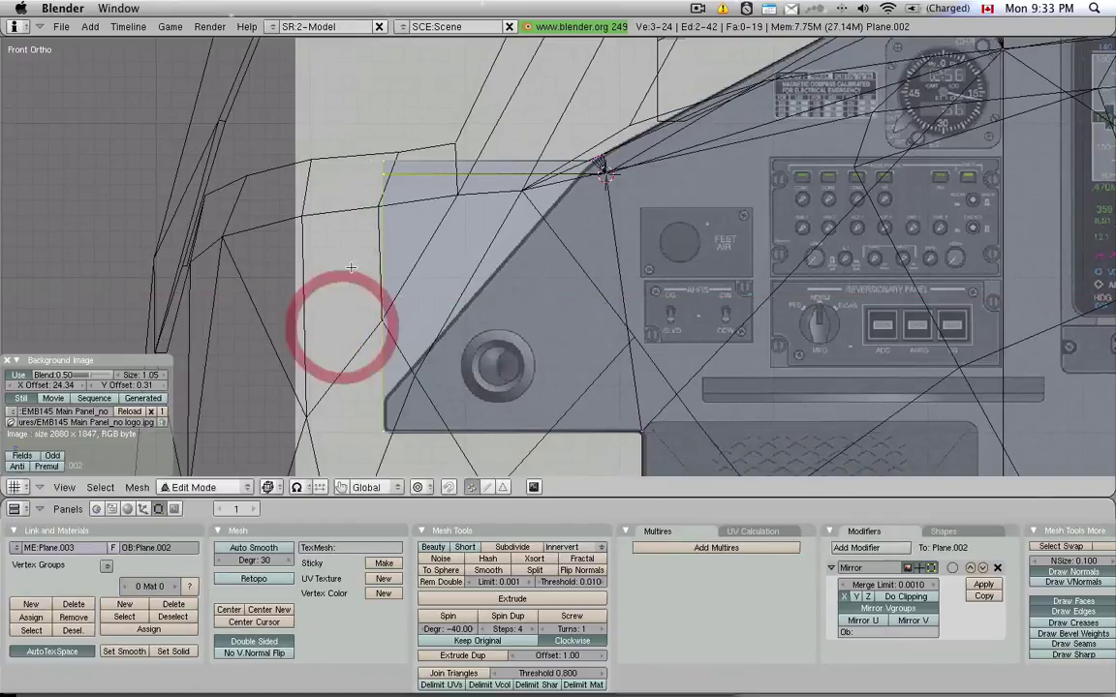
Step: Lower the two upper vertices of the outer edge about 0.14 along Z to meet the panel's slanted outline
key(g)
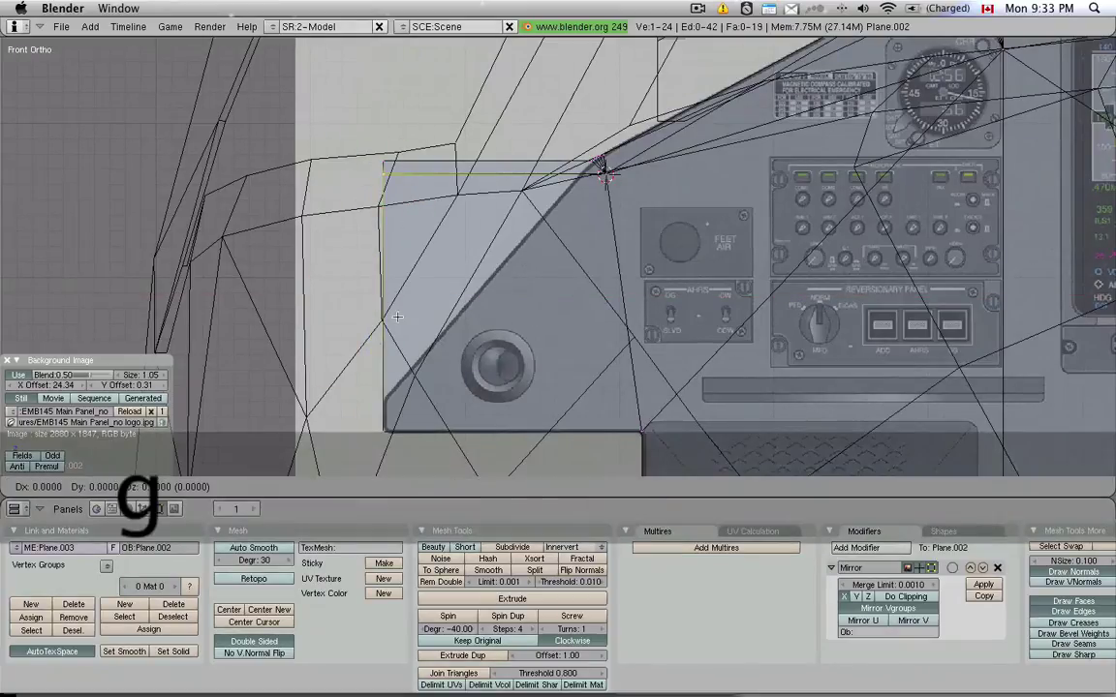
key(z)
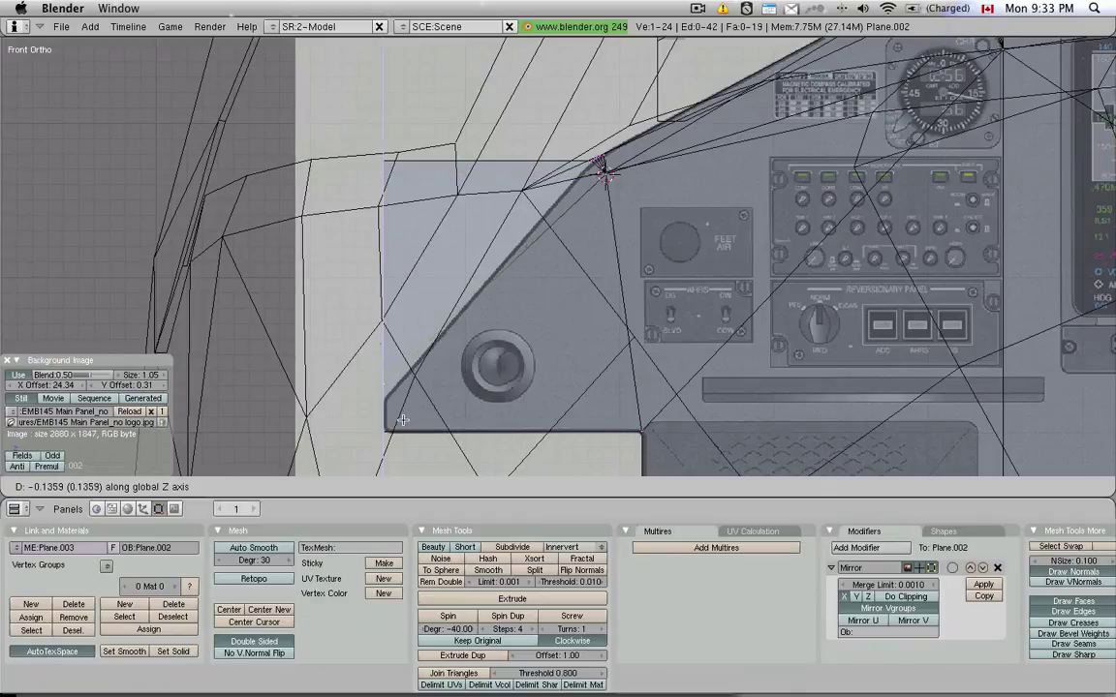
click(405, 433)
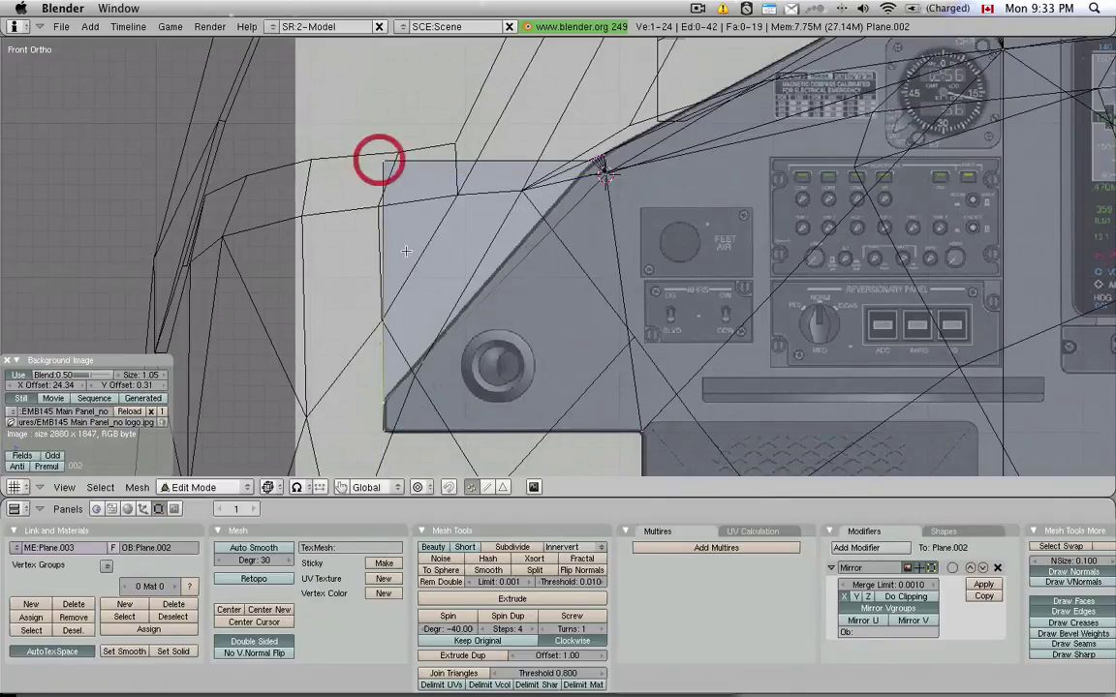
key(g)
click(398, 408)
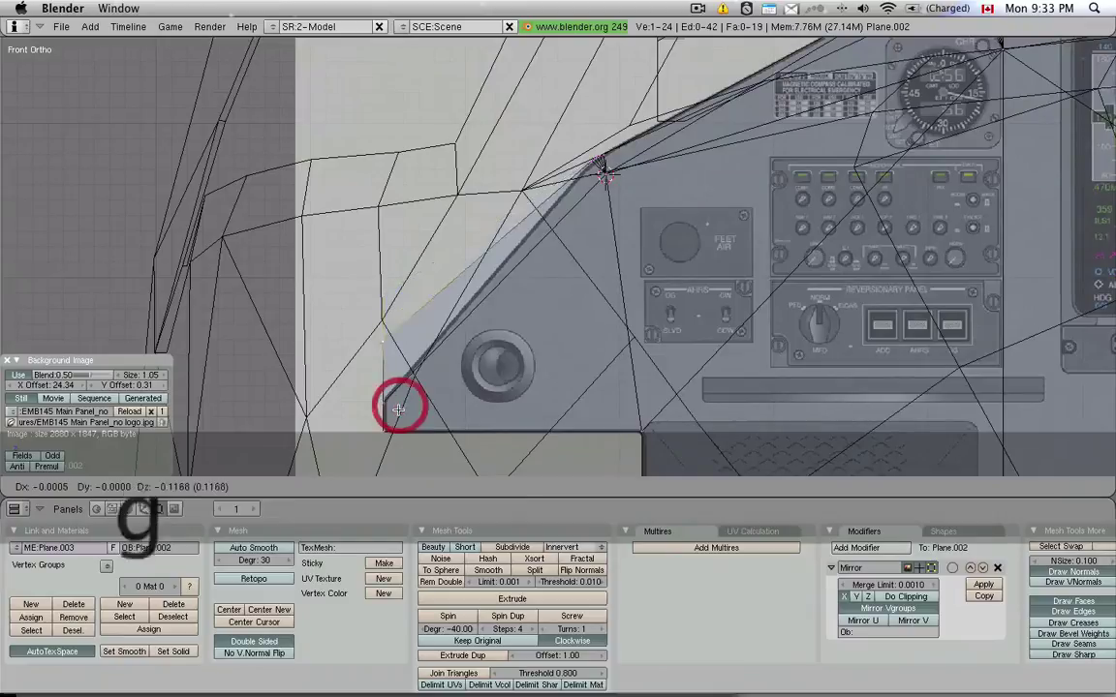
key(z)
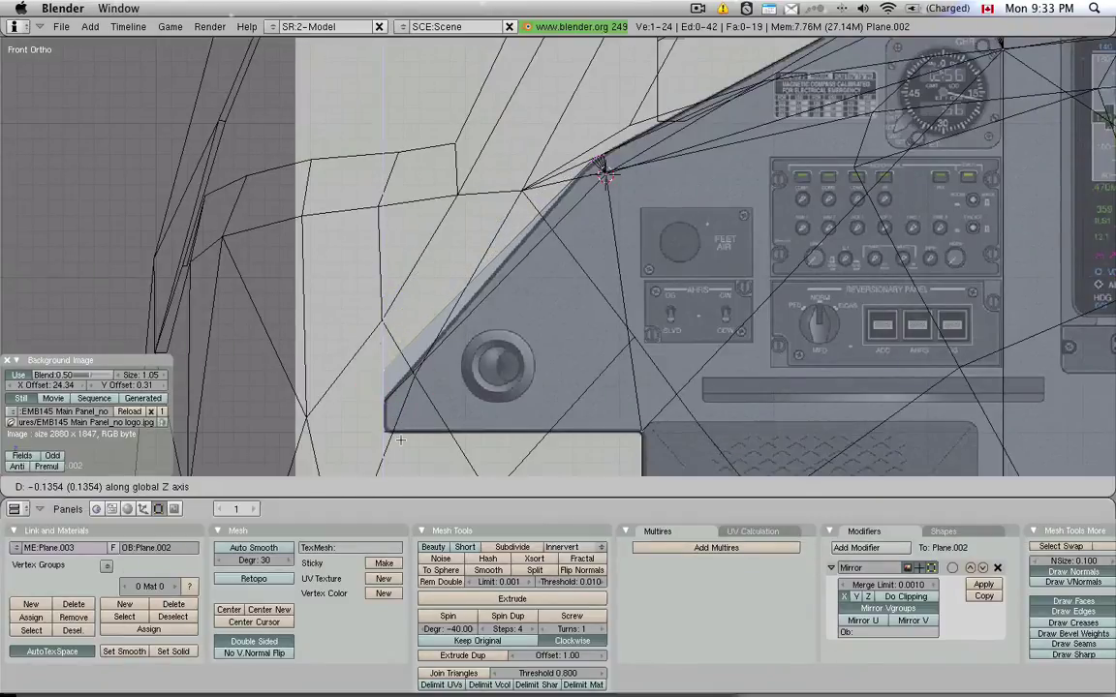
click(384, 422)
Step: Move the uppermost vertex of the outer tip inward along X to bevel the bend, and finish editing the main panel's mesh
key(KP_4)
key(KP_6)
scroll(384, 423, up, 5)
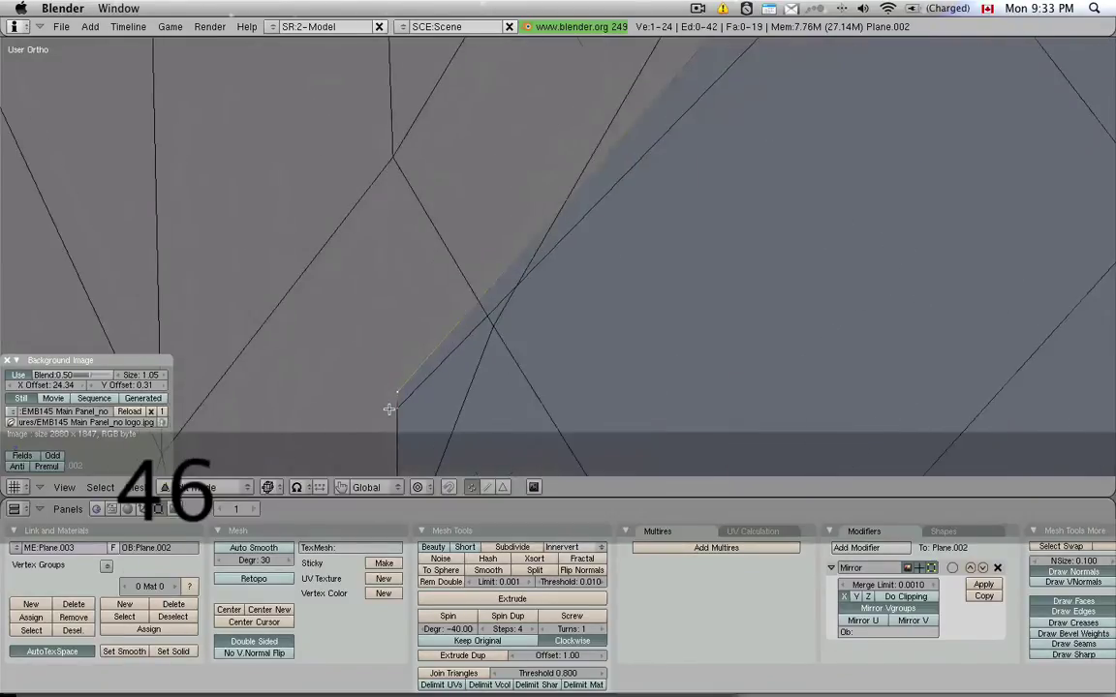
key(g)
key(x)
click(432, 378)
key(Tab)
scroll(449, 385, down, 4)
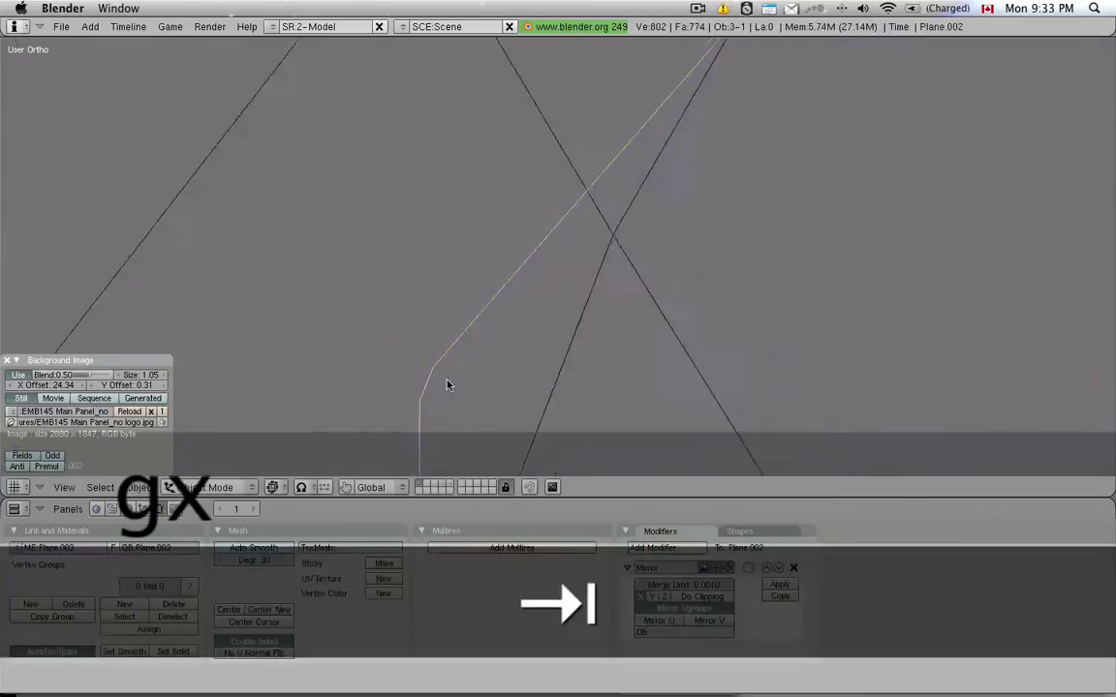
key(KP_1)
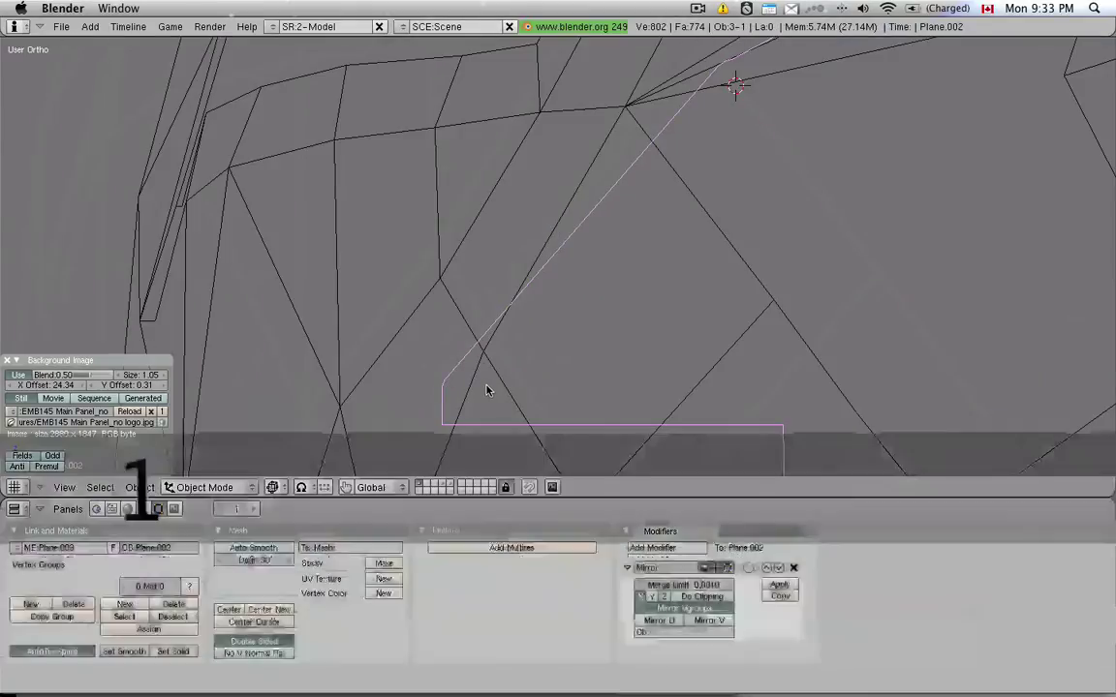
key(z)
middle_drag(513, 222, 754, 235)
key(g)
key(y)
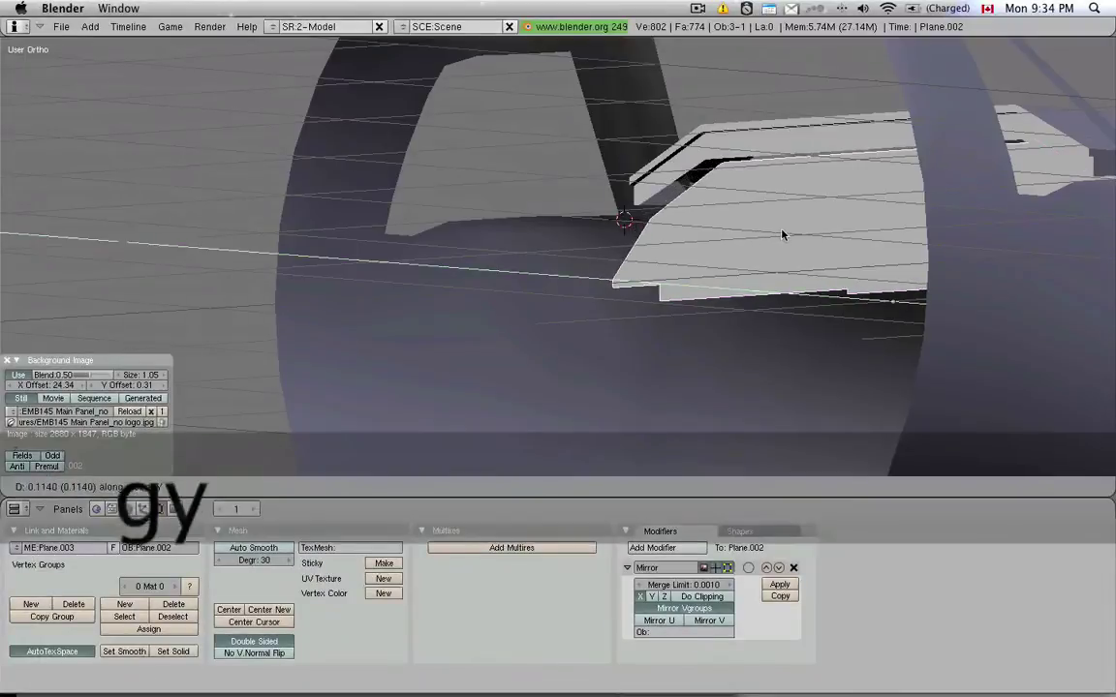
key(Escape)
Step: Extrude the lower edge loop of the upper strip's pilot-facing side forward toward the nose, leaving out the forward corner vertex
right_click(760, 160)
key(z)
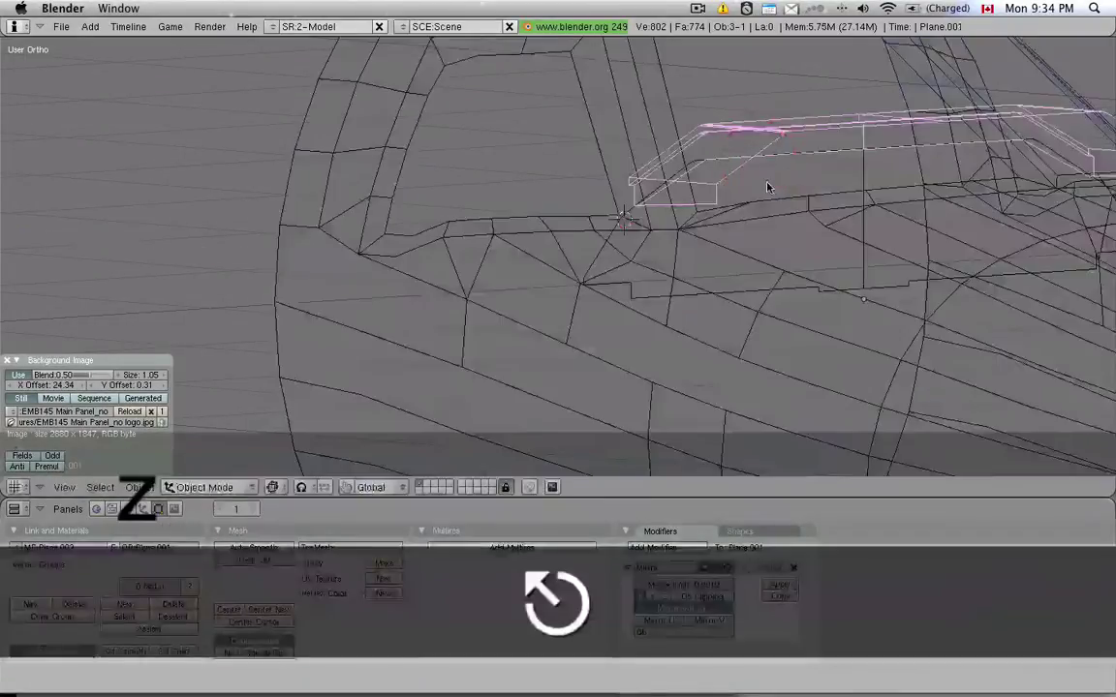
middle_drag(768, 184, 604, 172)
key(Tab)
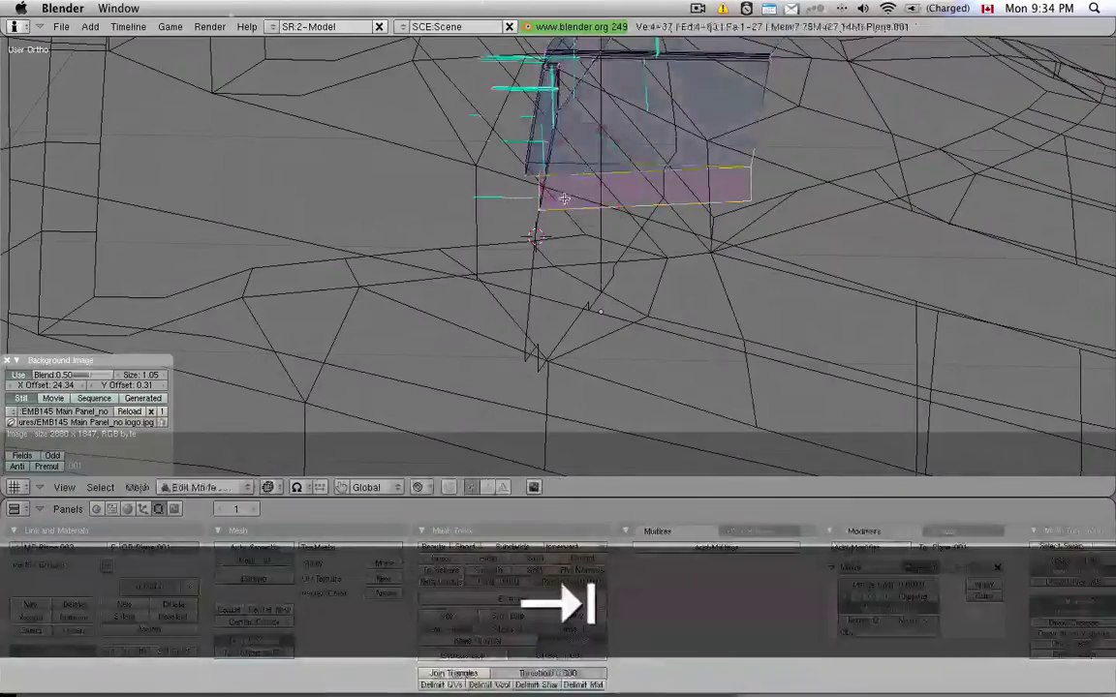
scroll(605, 169, down, 4)
middle_drag(605, 169, 493, 229)
scroll(547, 236, up, 4)
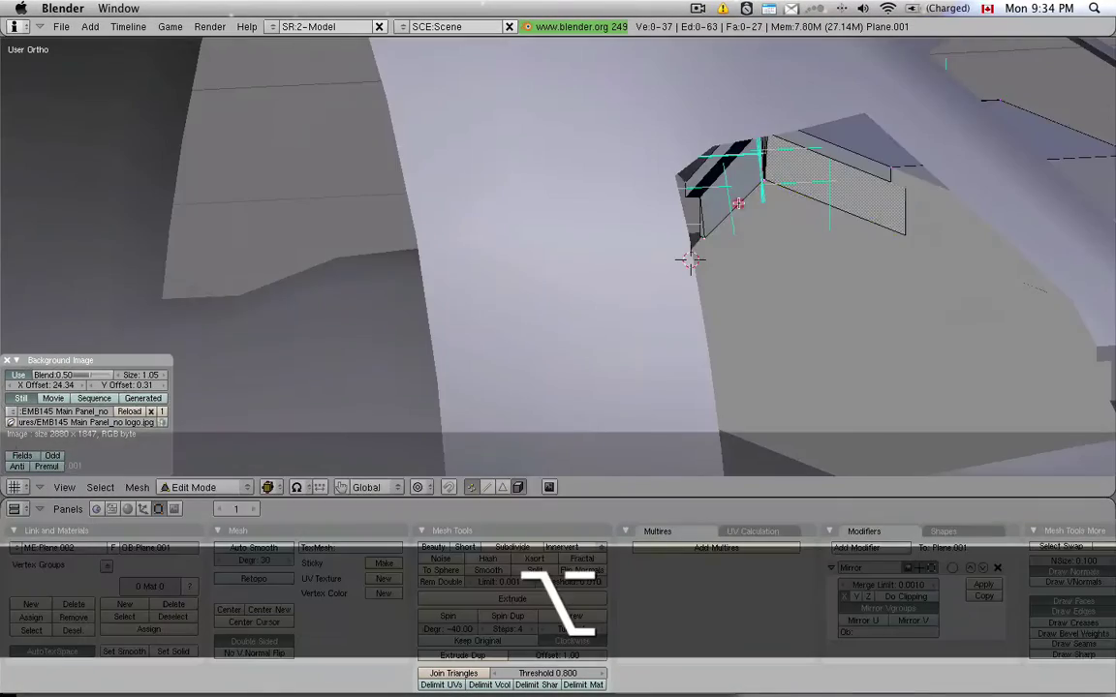
key(KP_1)
key(KP_3)
key(z)
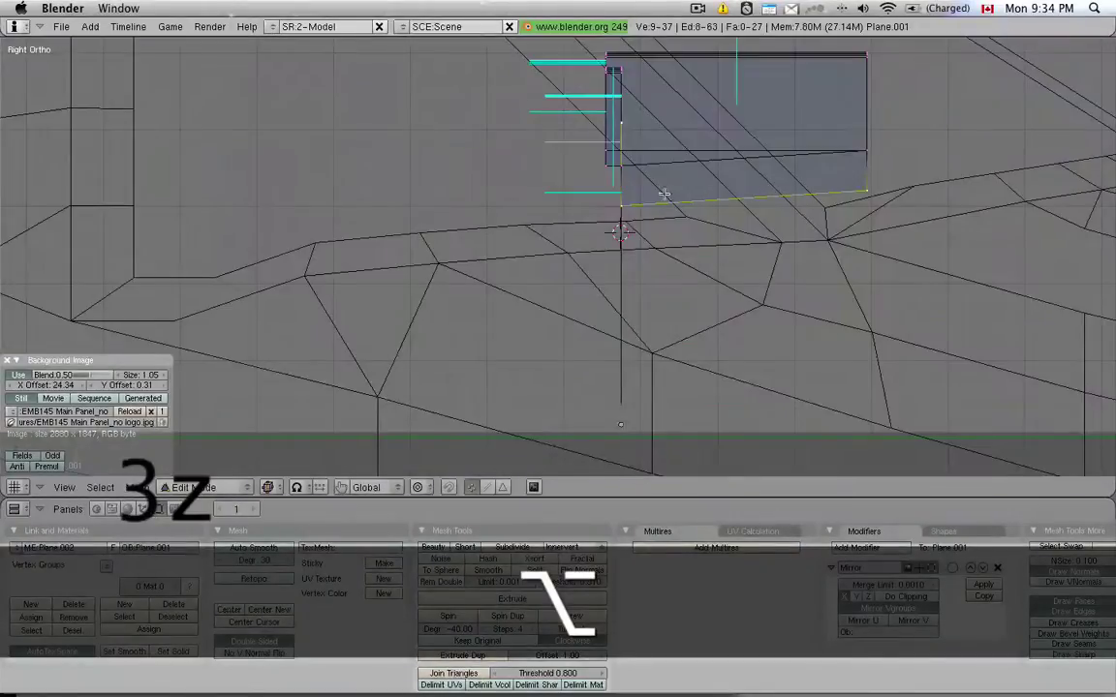
right_drag(838, 177, 924, 241)
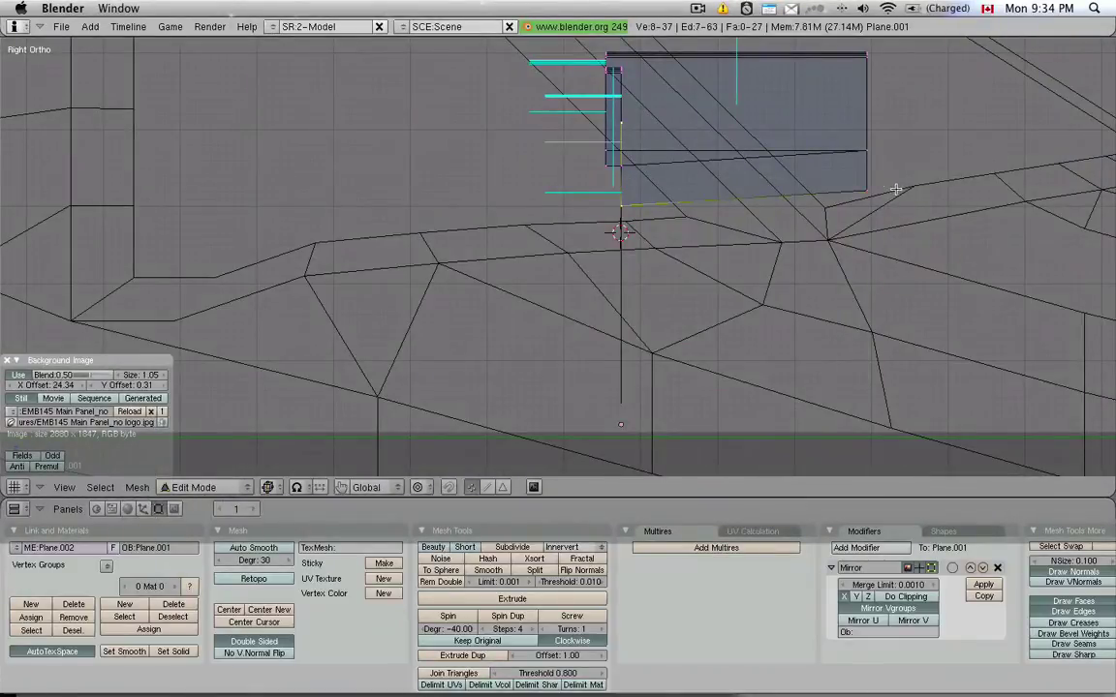
middle_drag(683, 228, 645, 230)
key(KP_3)
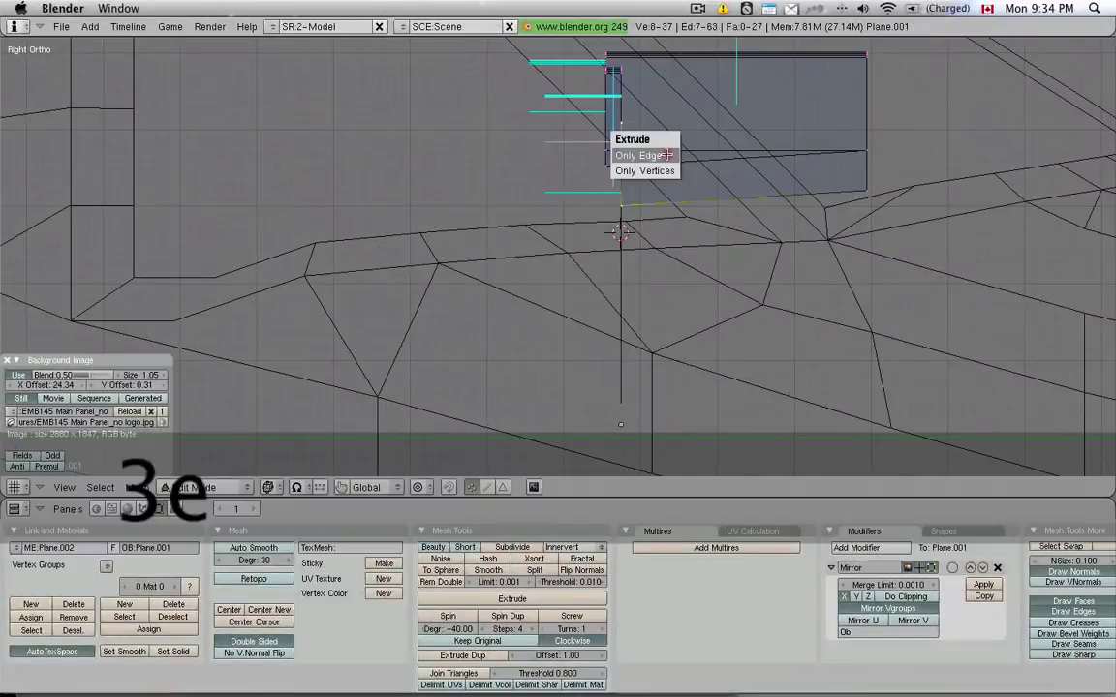
click(666, 155)
click(750, 160)
key(Tab)
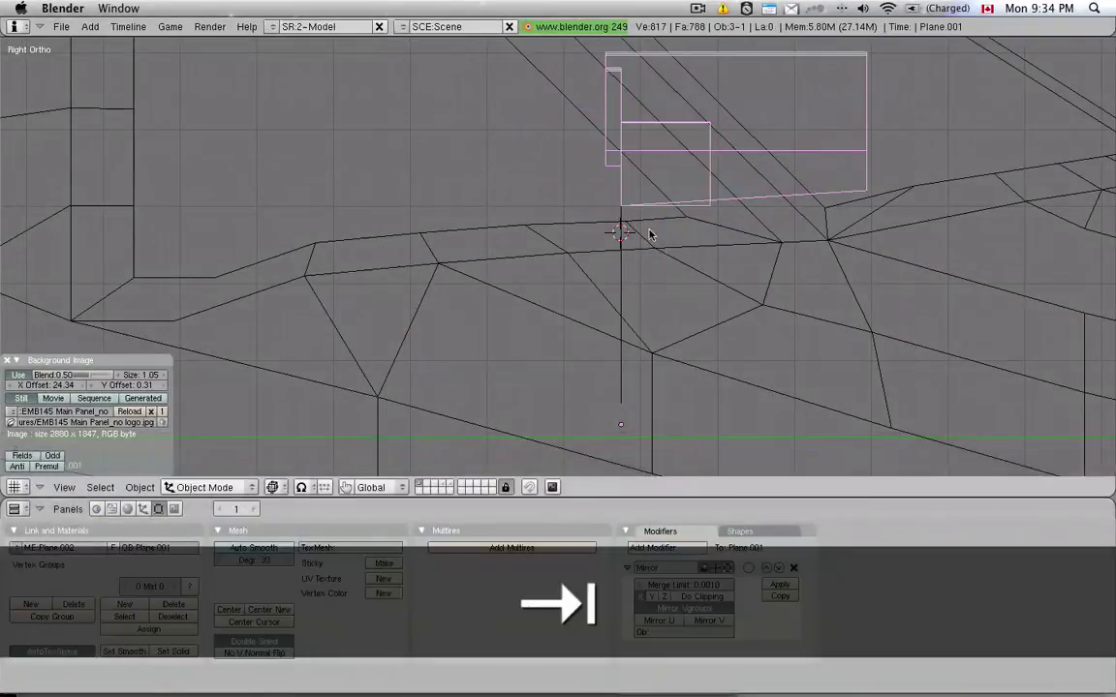
mouse_move(650, 235)
middle_down()
mouse_move(602, 181)
mouse_move(655, 177)
middle_up()
key(z)
right_click(758, 235)
key(g)
key(x)
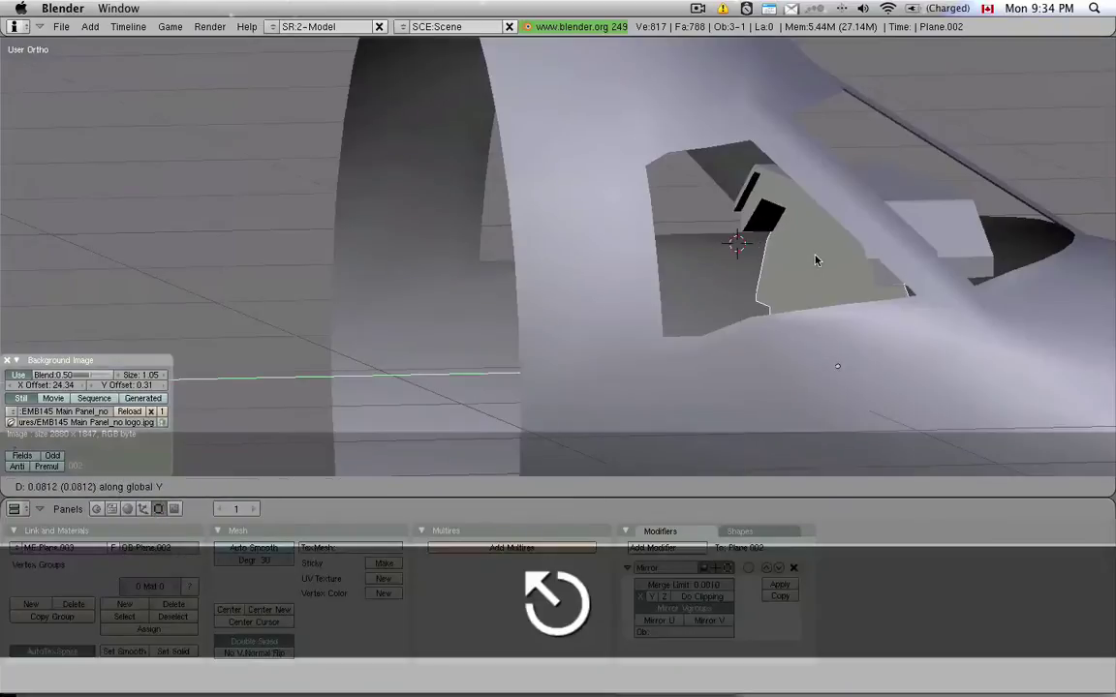
right_click(814, 257)
Step: Examine in perspective how the upper strip and main panel fit inside the nose, from the cockpit and through the windows
mouse_move(812, 256)
middle_down()
mouse_move(742, 252)
mouse_move(728, 170)
mouse_move(790, 322)
mouse_move(664, 227)
mouse_move(580, 313)
mouse_move(597, 252)
middle_up()
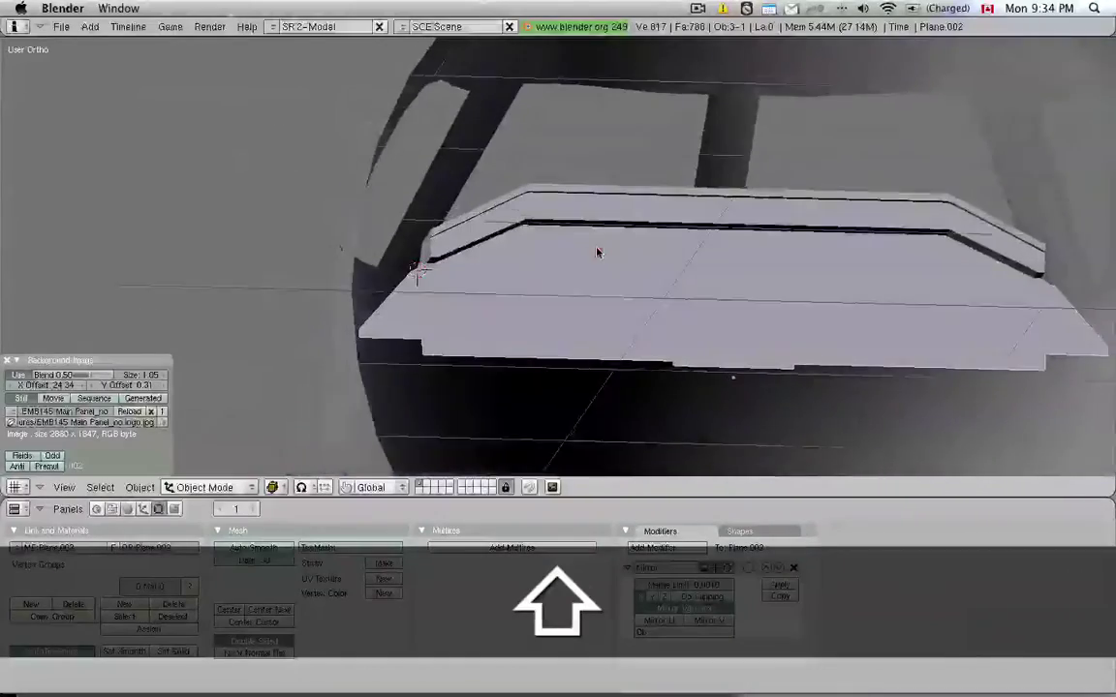
key(KP_5)
middle_drag(659, 218, 628, 231)
scroll(626, 227, up, 6)
middle_drag(737, 239, 912, 206)
middle_drag(696, 207, 624, 219)
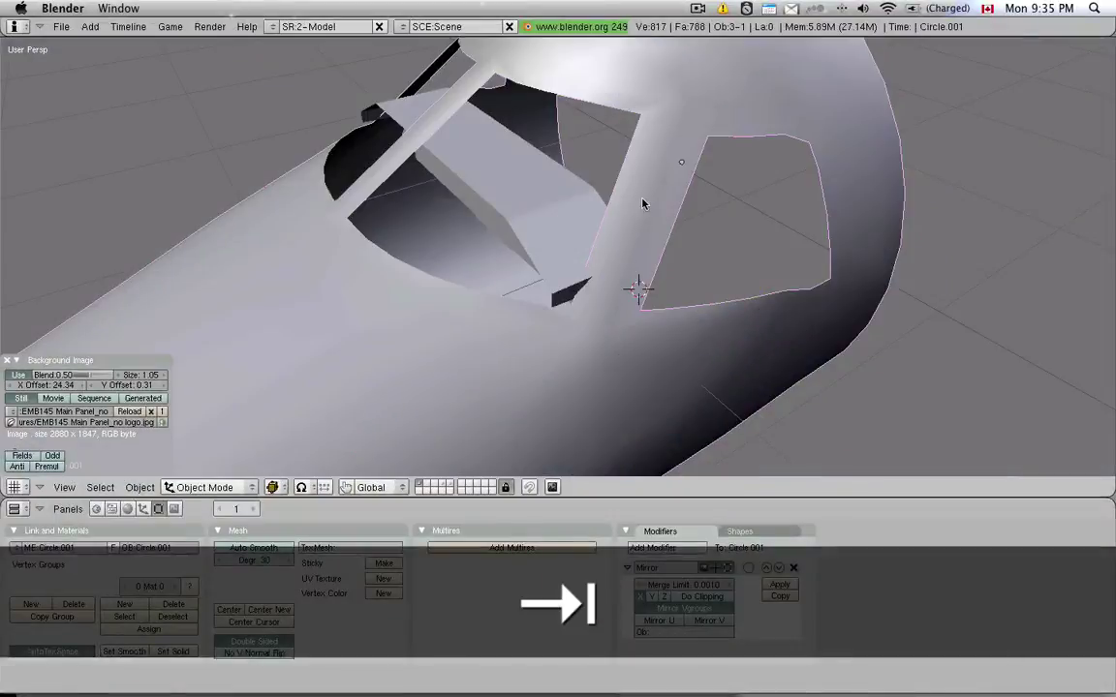
scroll(642, 204, down, 6)
middle_drag(632, 215, 560, 258)
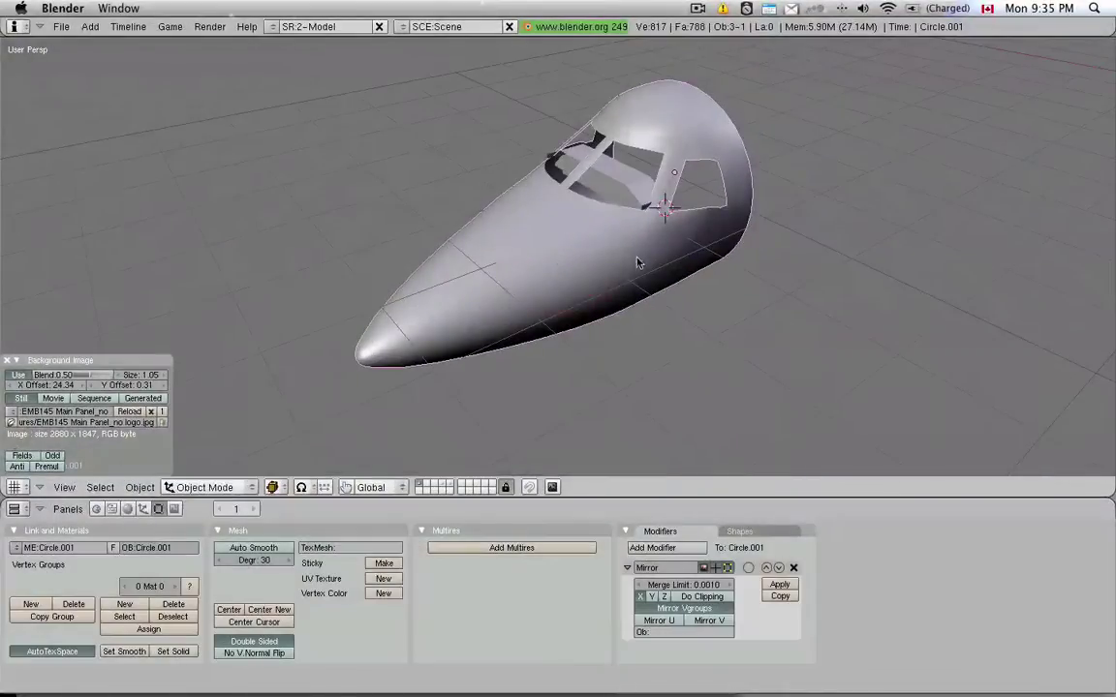
Step: Separate the edge loops around the nose's windshield and side window openings into their own object
key(g)
key(Tab)
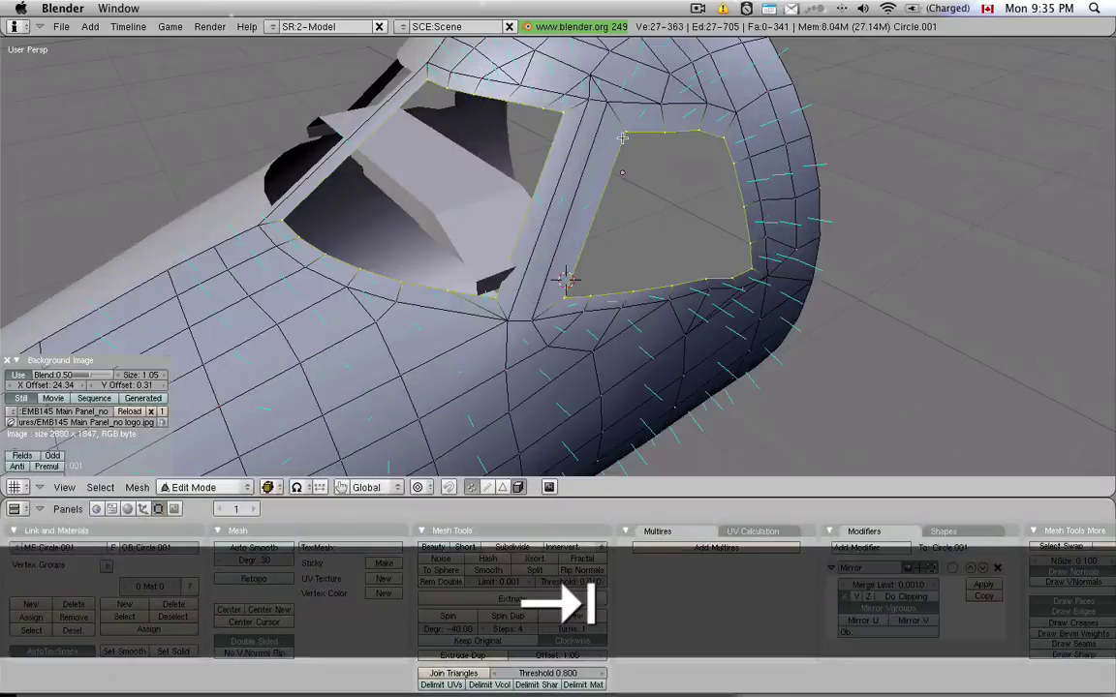
middle_drag(727, 179, 611, 253)
scroll(637, 214, down, 2)
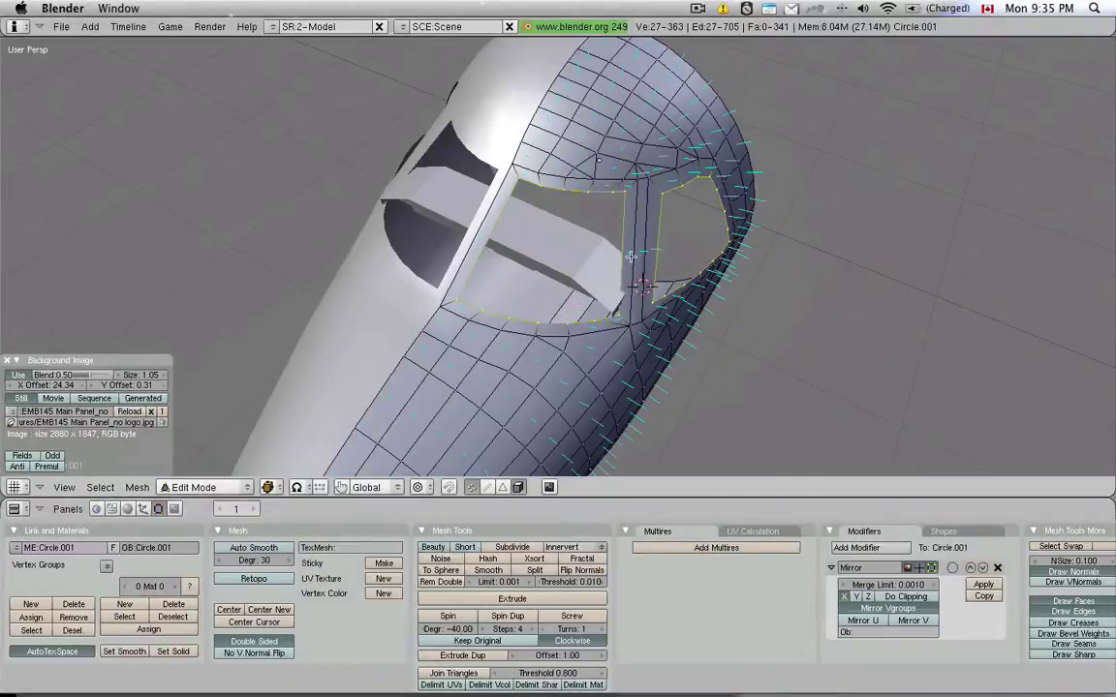
key(p)
click(611, 245)
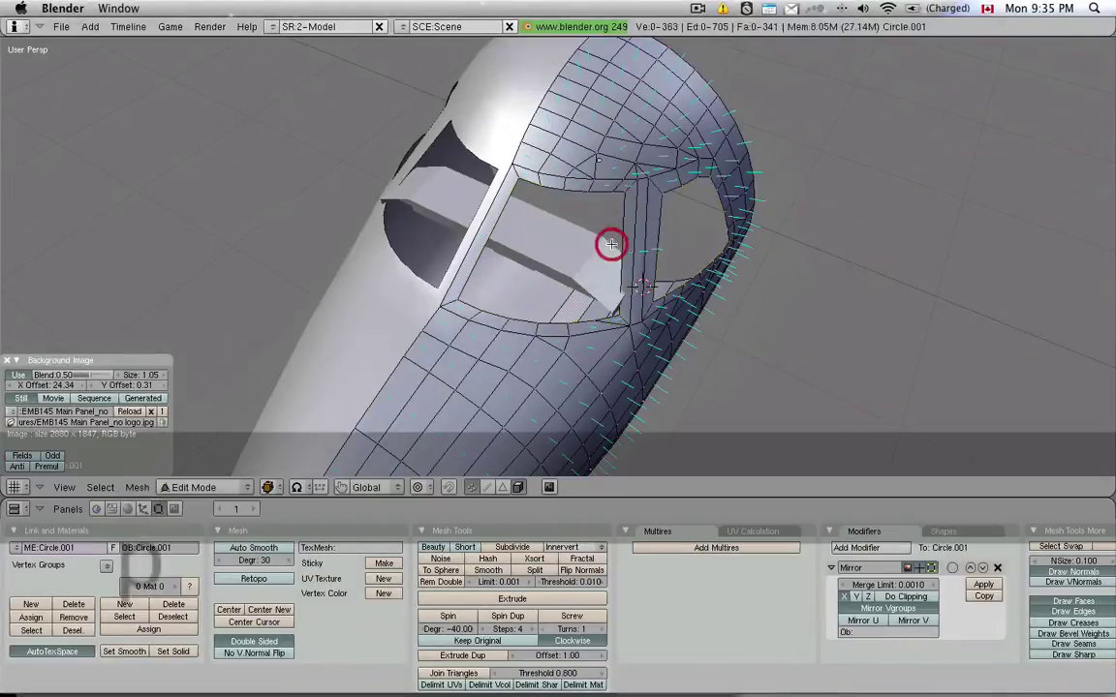
key(Tab)
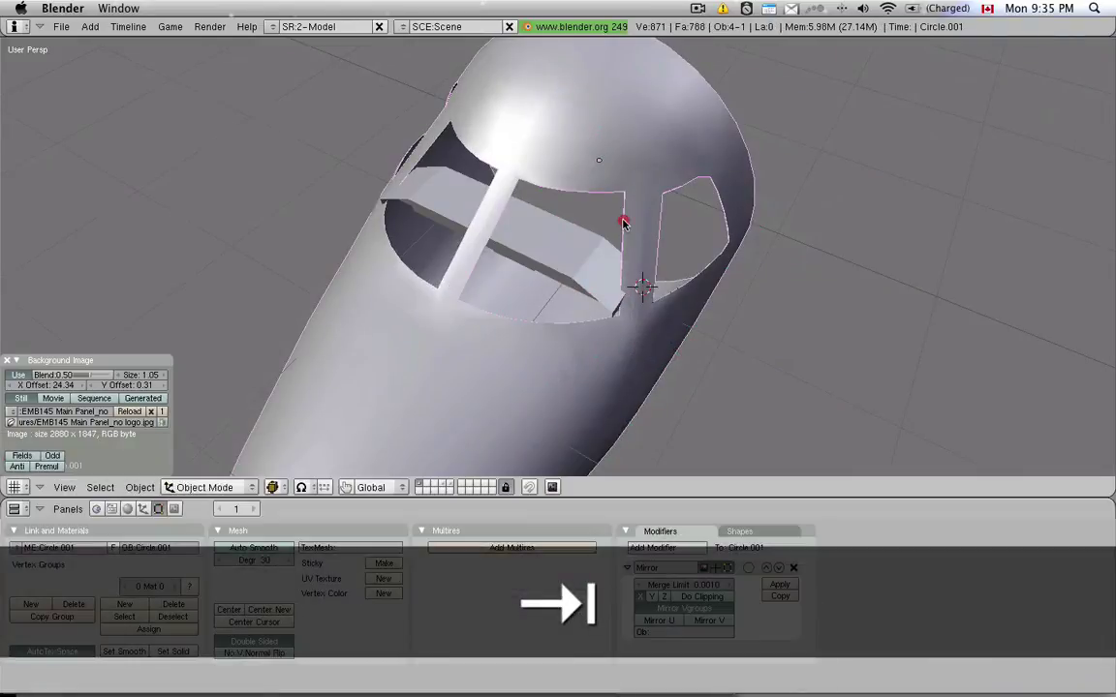
key(g)
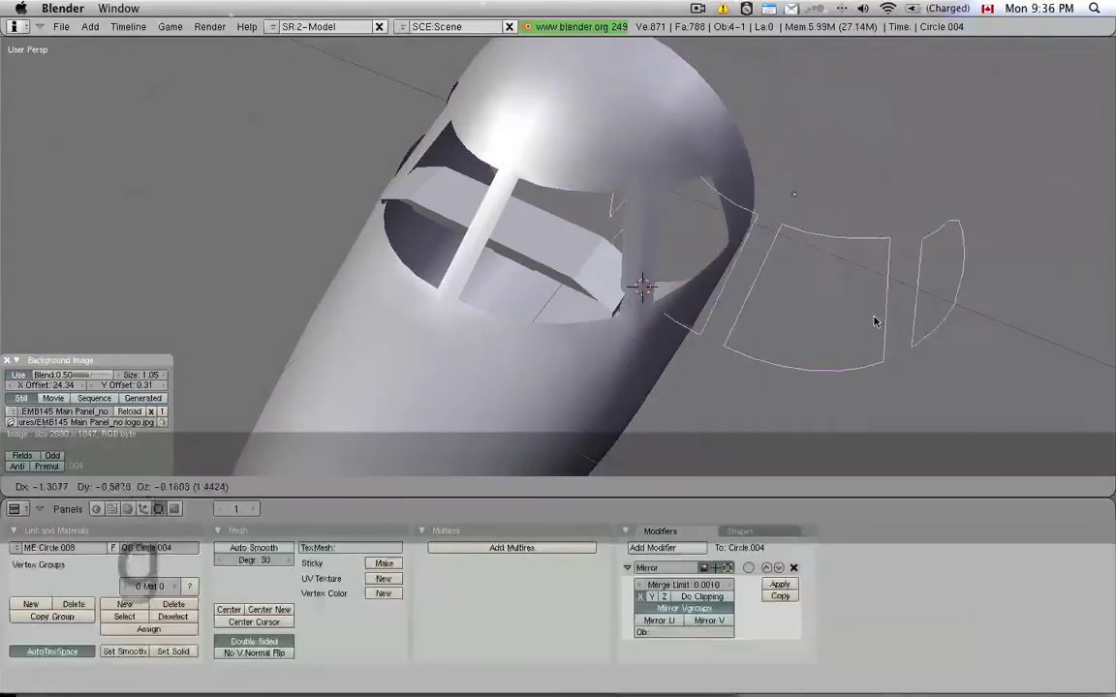
key(Escape)
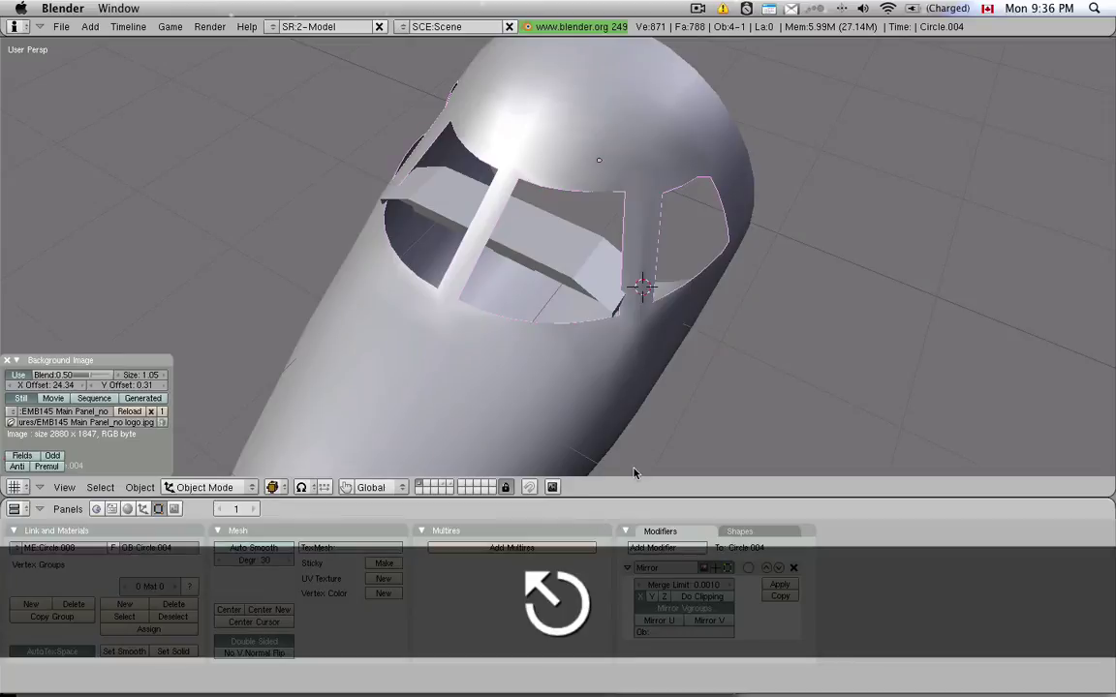
Step: Move the aircraft nose to another layer to hide it
right_click(637, 413)
key(m)
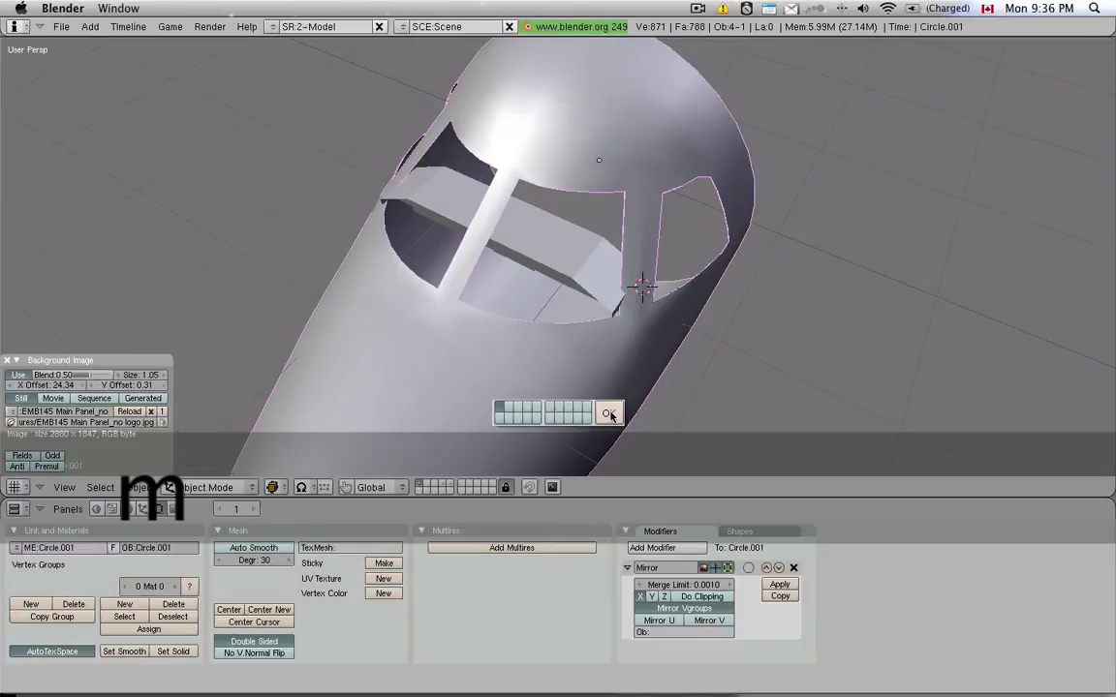
click(609, 415)
Step: Extrude the separated windshield and side window outlines inward to give the window frames depth
middle_drag(762, 322, 777, 336)
key(Tab)
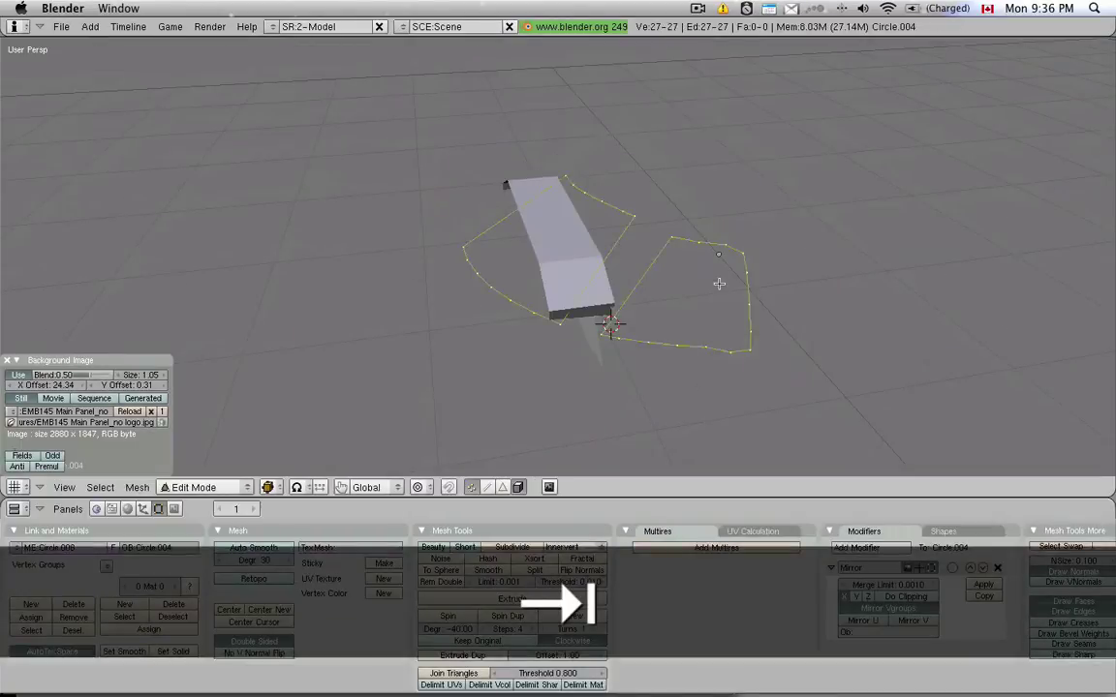
middle_drag(606, 301, 475, 306)
middle_drag(640, 299, 559, 307)
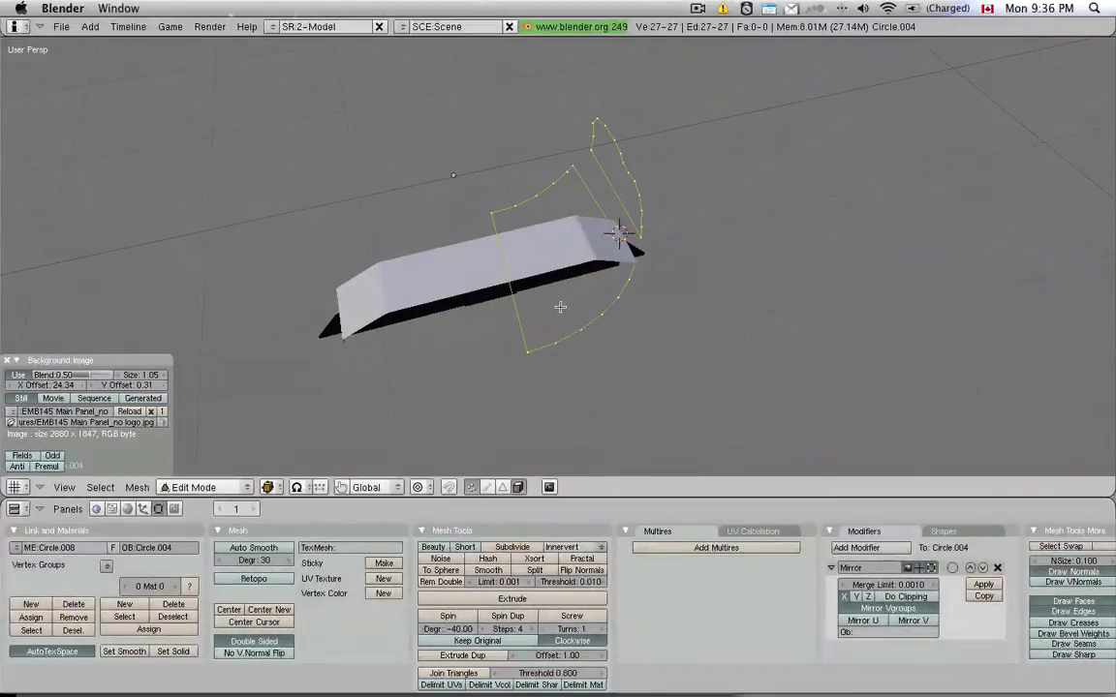
key(KP_7)
key(e)
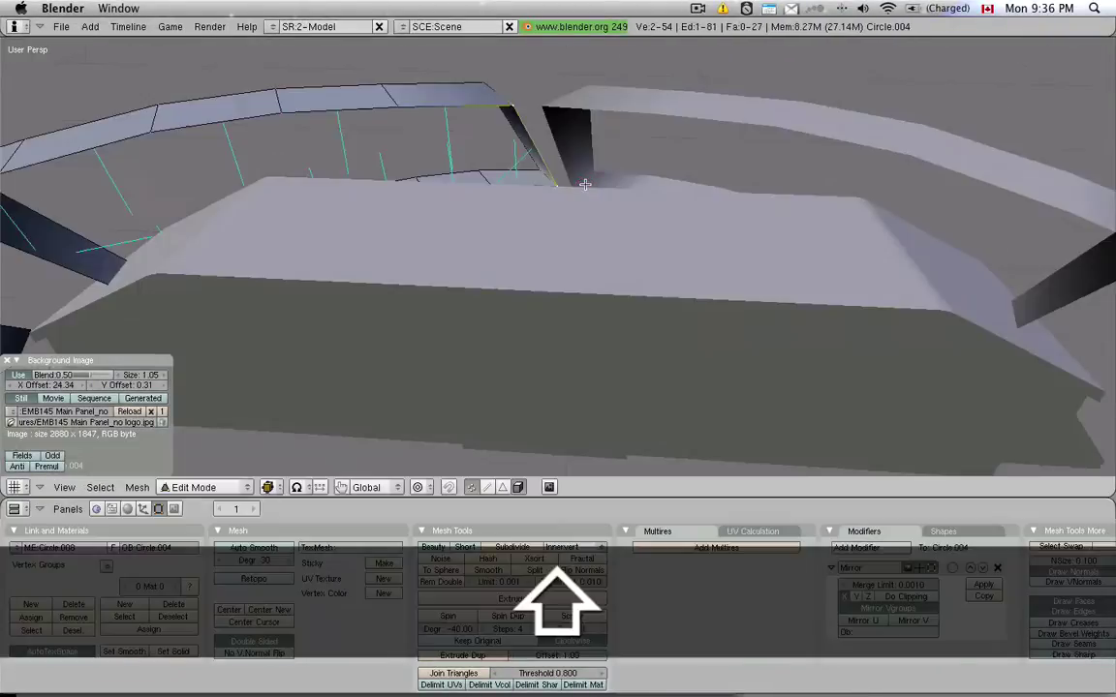
Step: Snap the 3D cursor to the centreline, extrude the windshield frame's inner centre-post edge along X and scale it along X to the mirror line
middle_drag(585, 183, 585, 210)
scroll(562, 135, down, 10)
key(Tab)
key(shift+s)
click(569, 258)
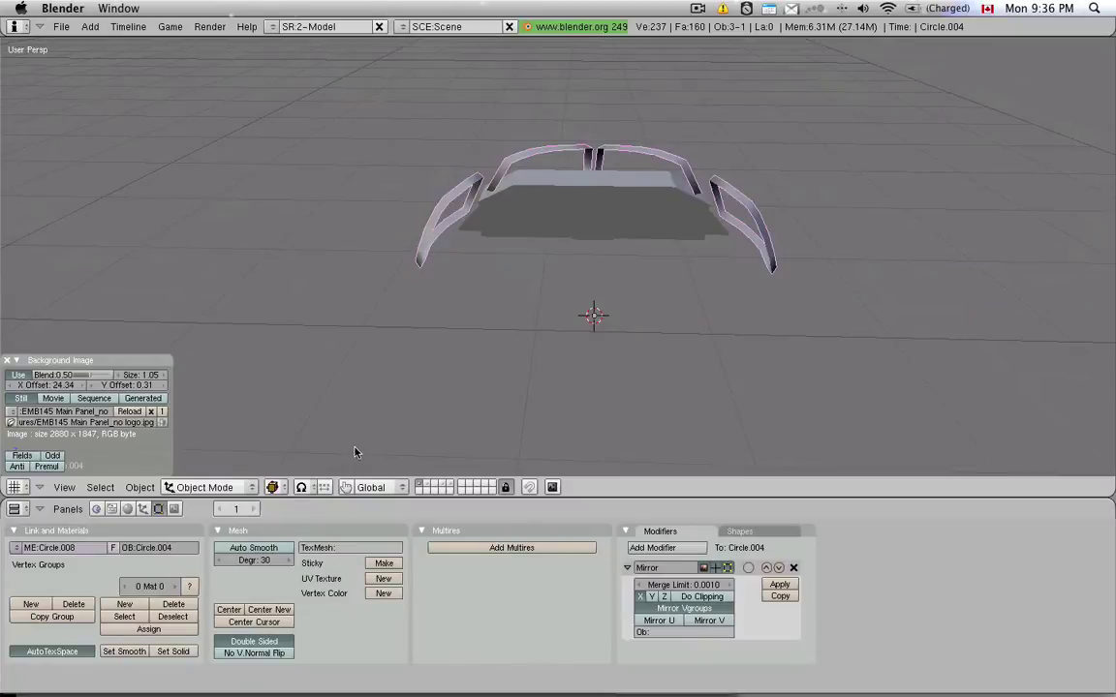
scroll(581, 121, up, 5)
key(Tab)
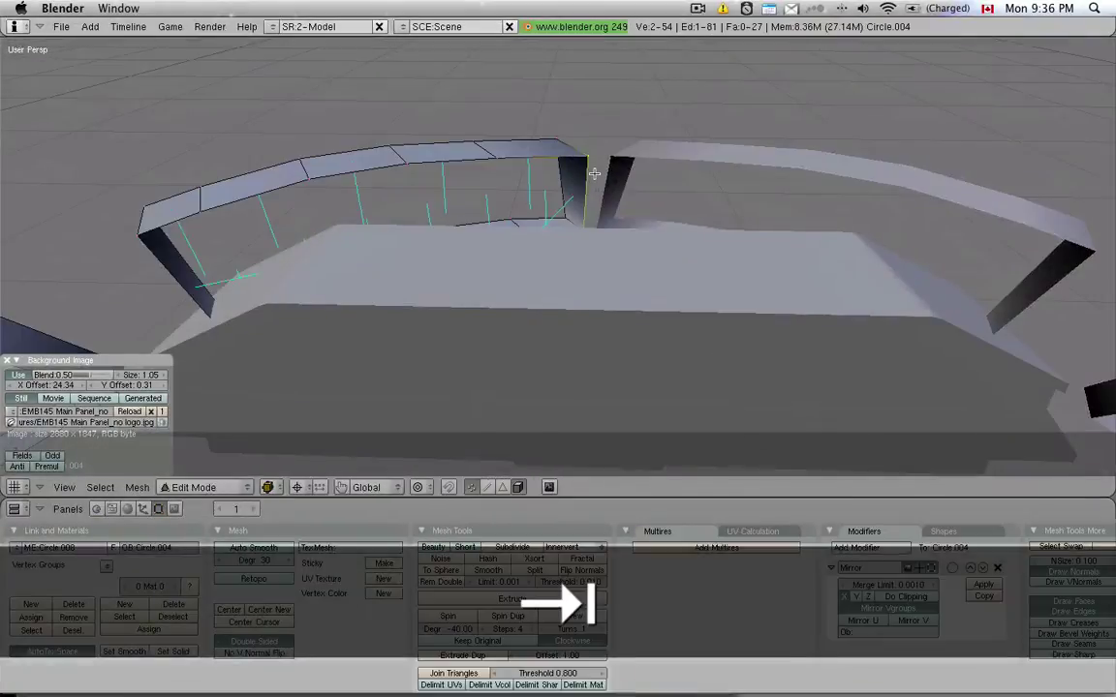
key(g)
key(x)
click(613, 182)
key(s)
key(x)
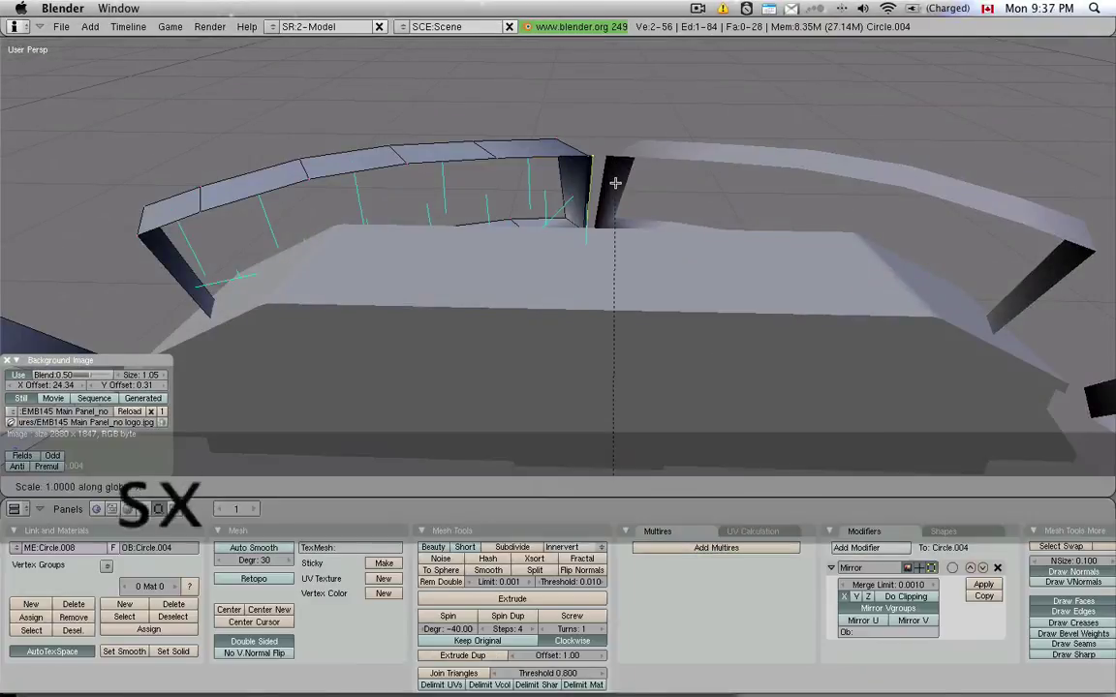
click(615, 183)
Step: Move the side window frame's inner edge loop along Y and X to widen the frame toward the cabin interior
key(Tab)
scroll(623, 196, down, 5)
mouse_move(622, 196)
middle_down()
mouse_move(594, 227)
mouse_move(490, 239)
mouse_move(642, 191)
middle_up()
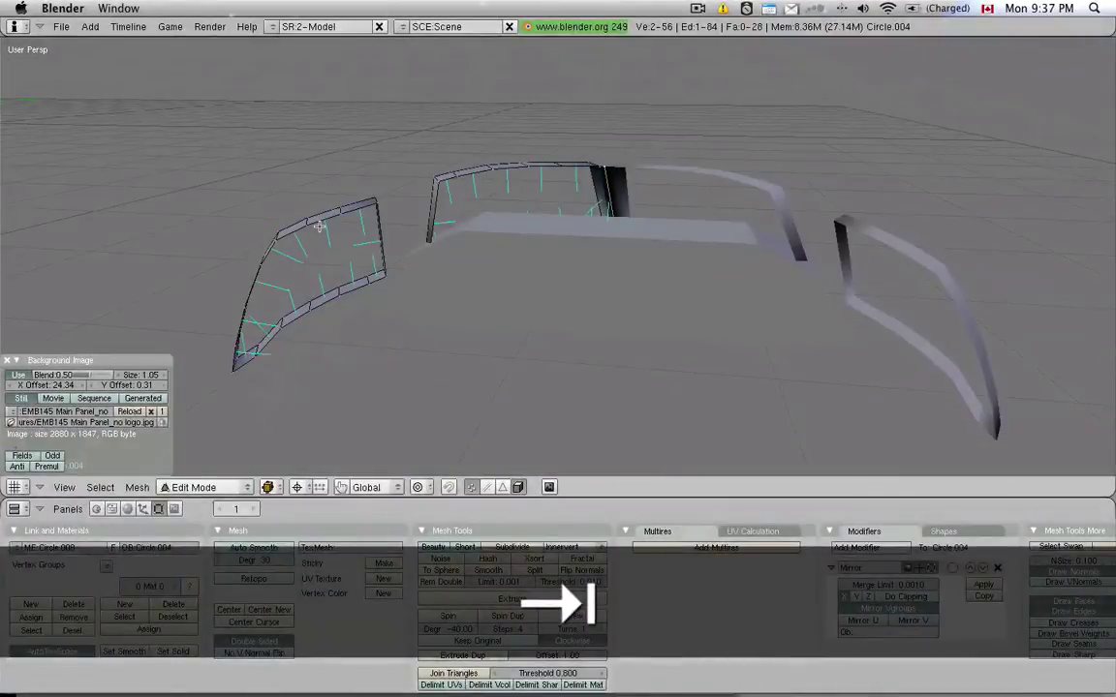
alt+drag(460, 339, 507, 373)
key(g)
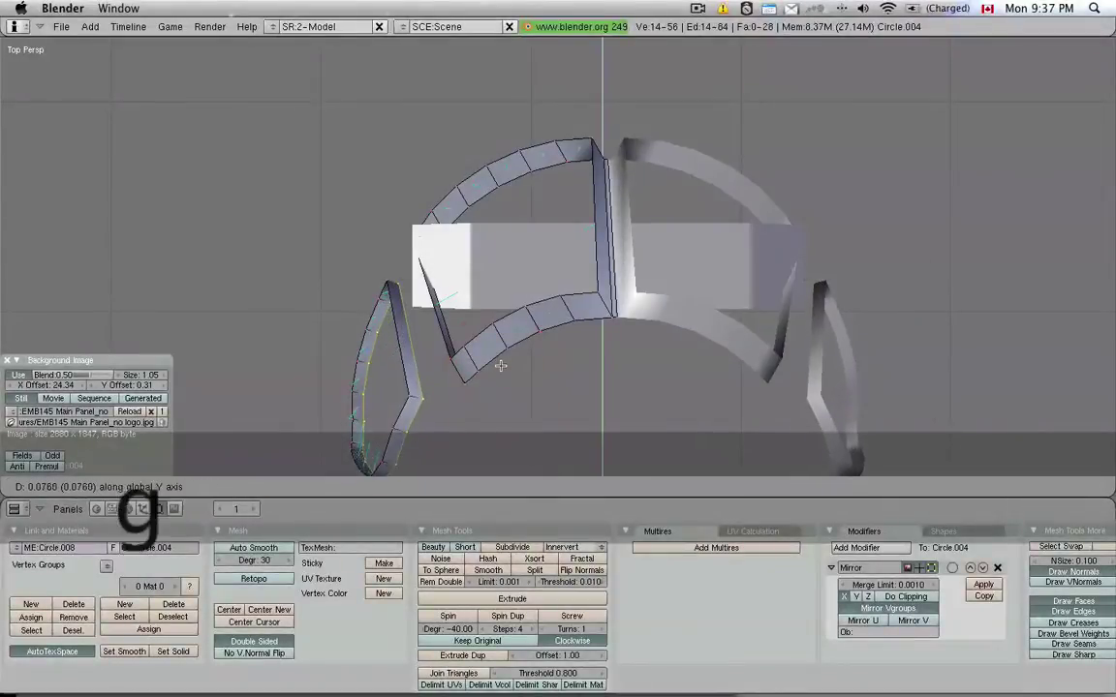
key(g)
key(x)
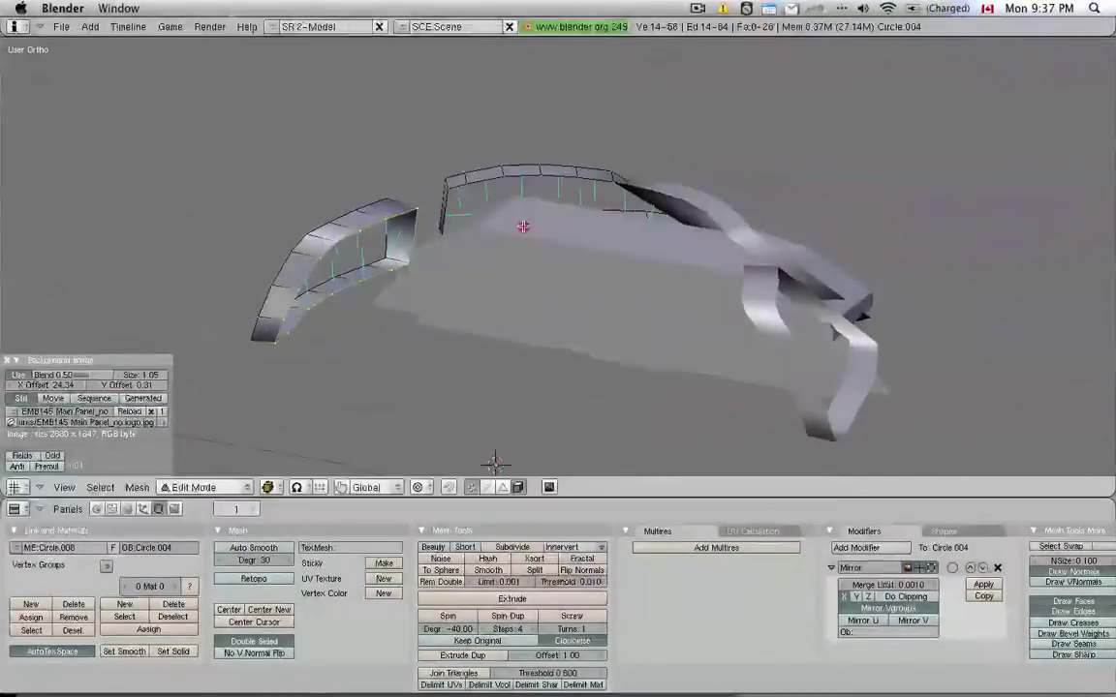
Step: Fill the gap between the side window frame's front inner edge and the windshield frame's outer inner edge with a face
key(z)
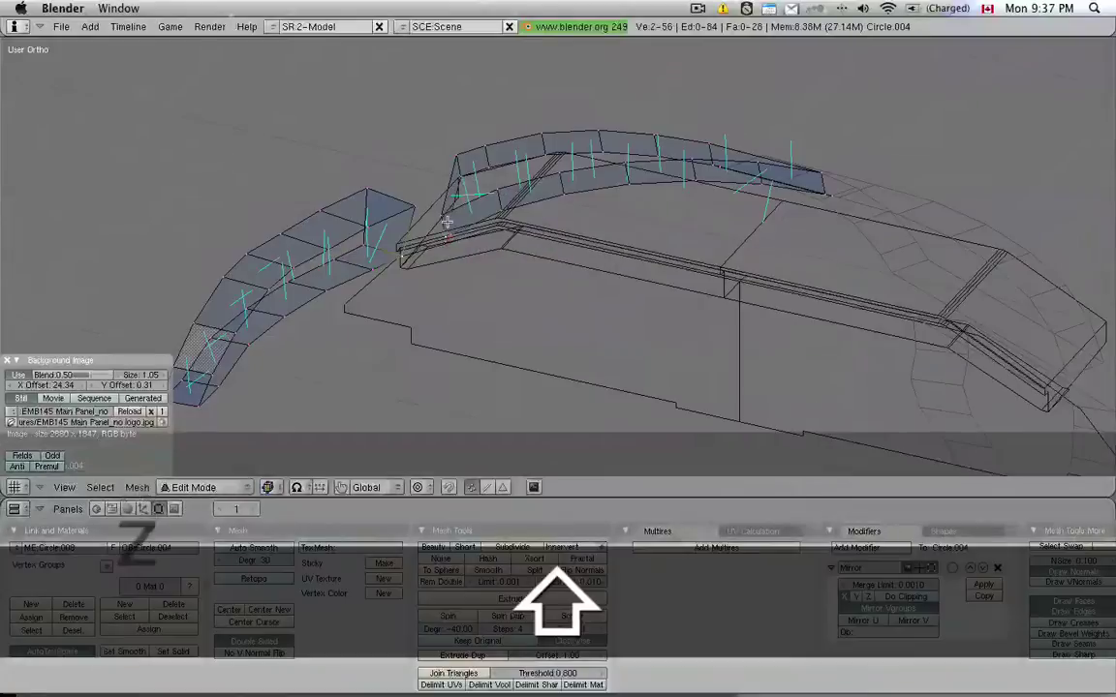
key(f)
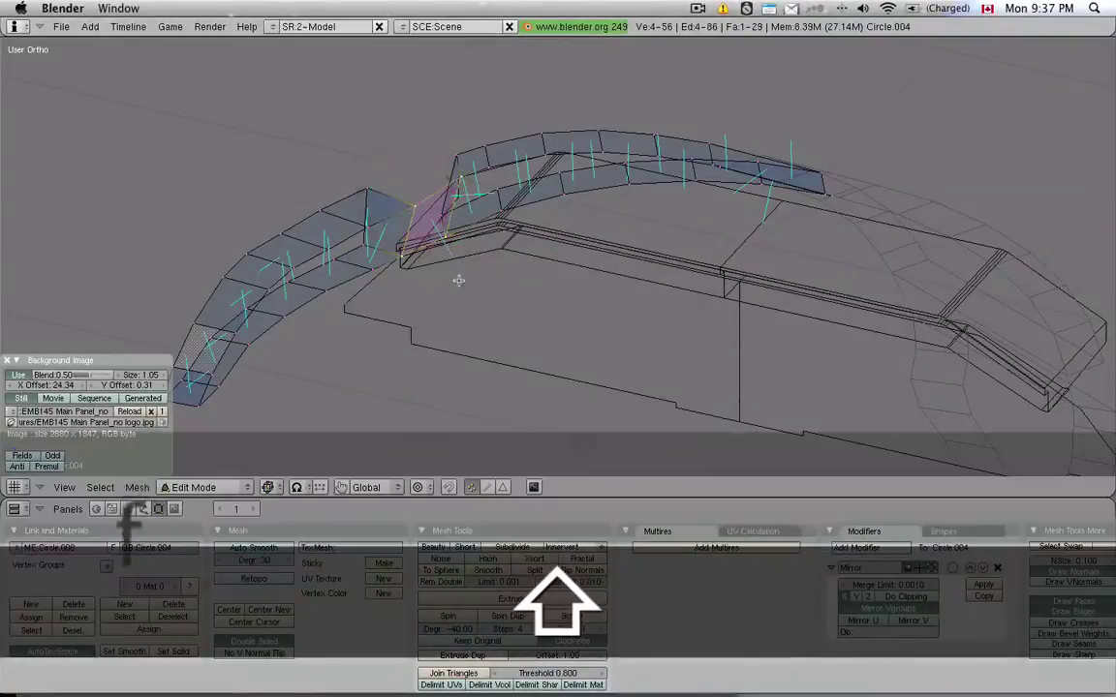
key(Tab)
mouse_move(422, 307)
middle_down()
mouse_move(369, 259)
mouse_move(439, 176)
middle_up()
key(z)
Step: Move the side window frame's upper inner vertices along X in top view to even out the curve with the windshield frame
key(7)
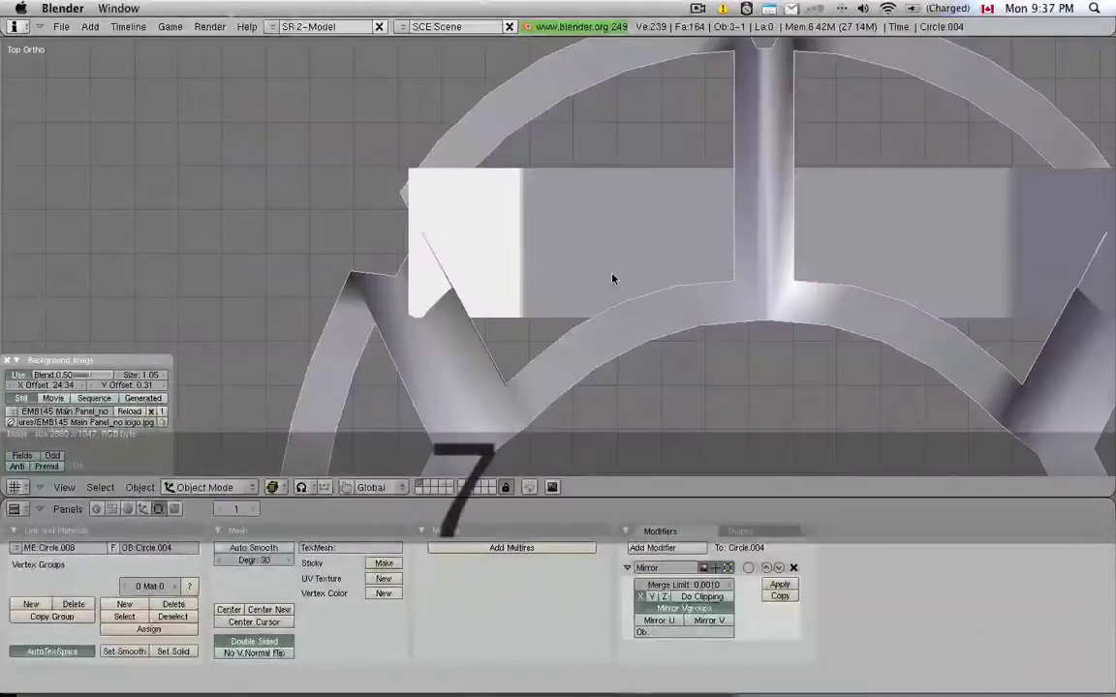
scroll(540, 396, down, 2)
shift+middle_drag(571, 387, 545, 217)
key(Tab)
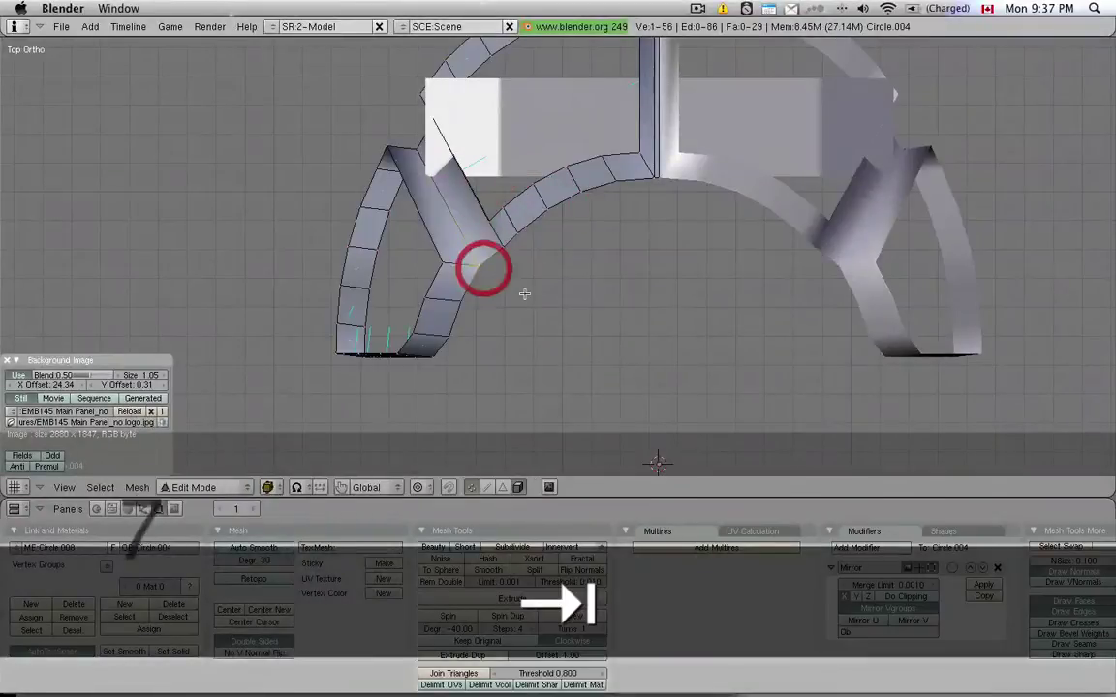
key(g)
key(x)
click(529, 292)
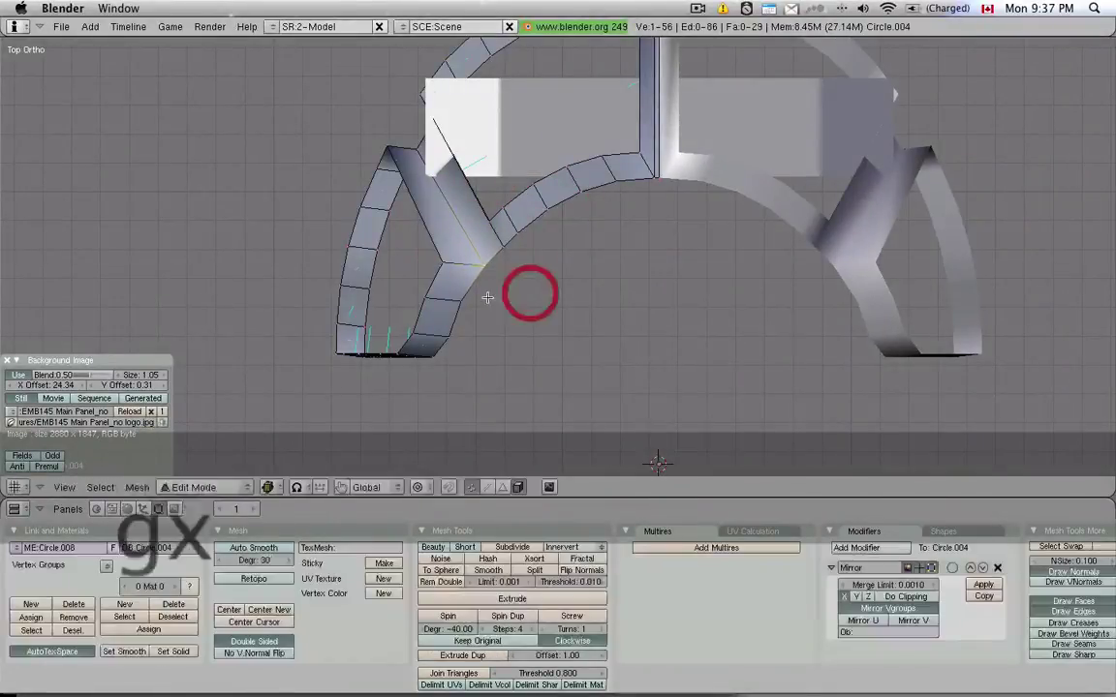
right_click(476, 263)
right_click(457, 337)
key(g)
key(x)
click(537, 334)
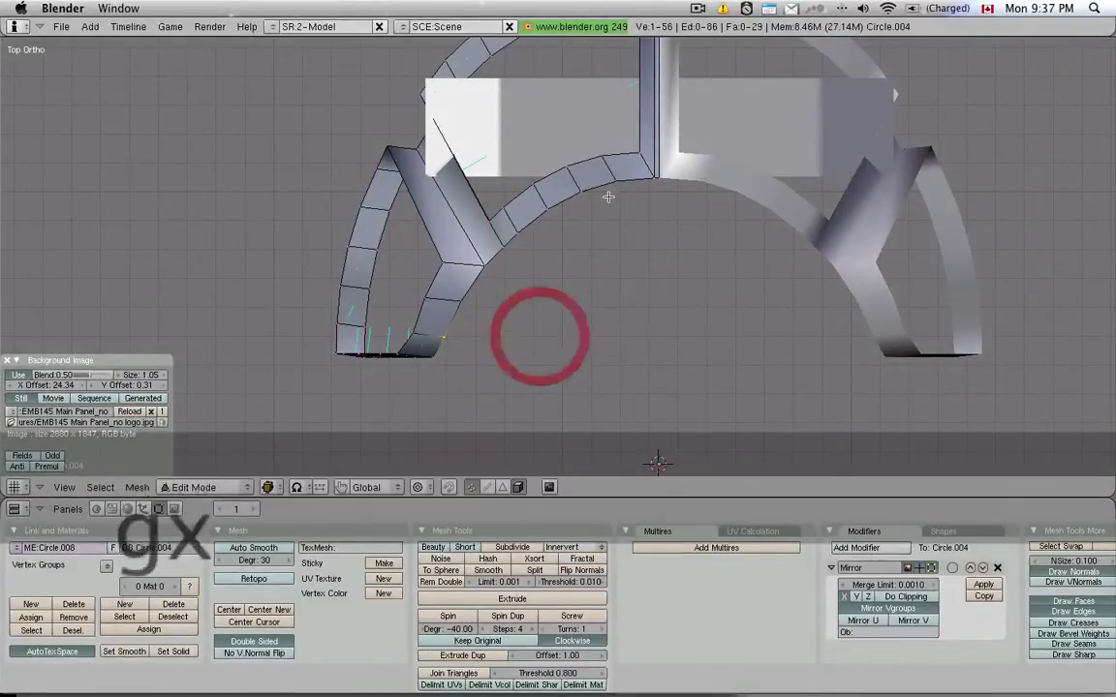
scroll(578, 257, down, 2)
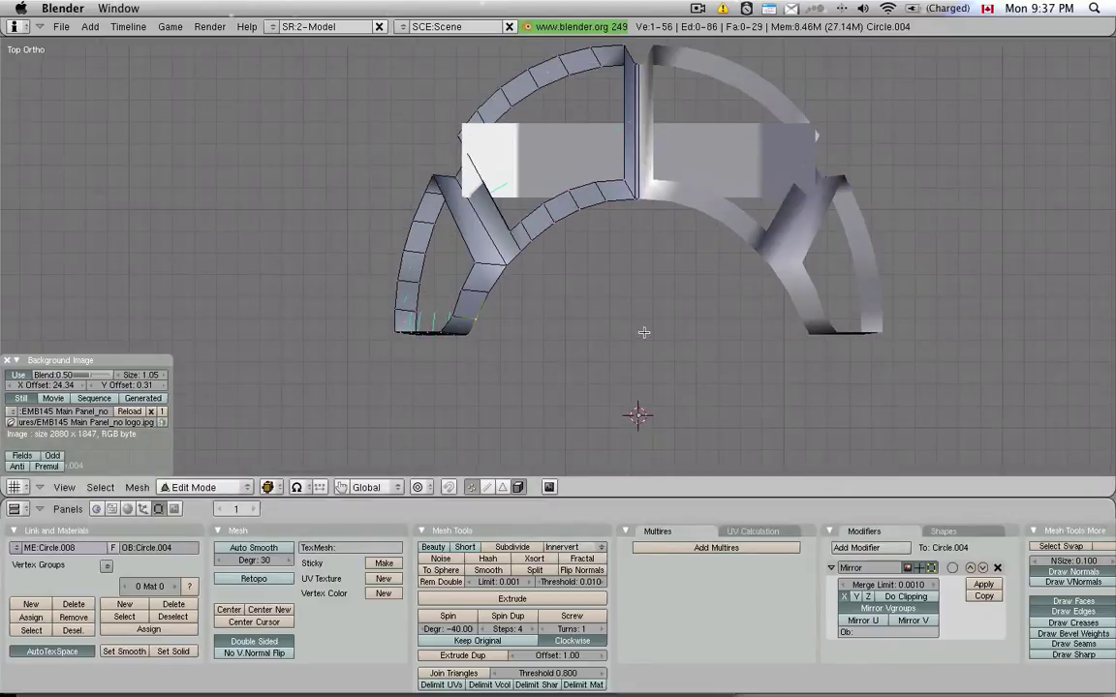
Step: Select the upper inner edge from the centre post to the side window's rear and extrude it in the side view
middle_drag(673, 330, 592, 221)
scroll(591, 221, up, 4)
key(b)
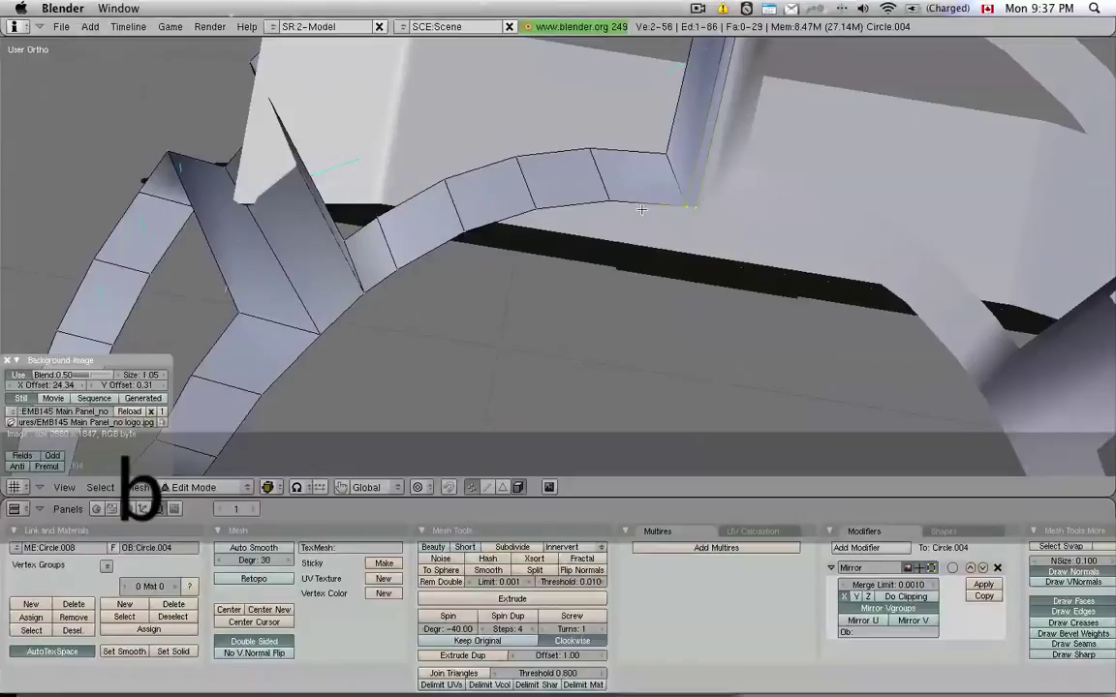
key(b)
right_click(283, 394)
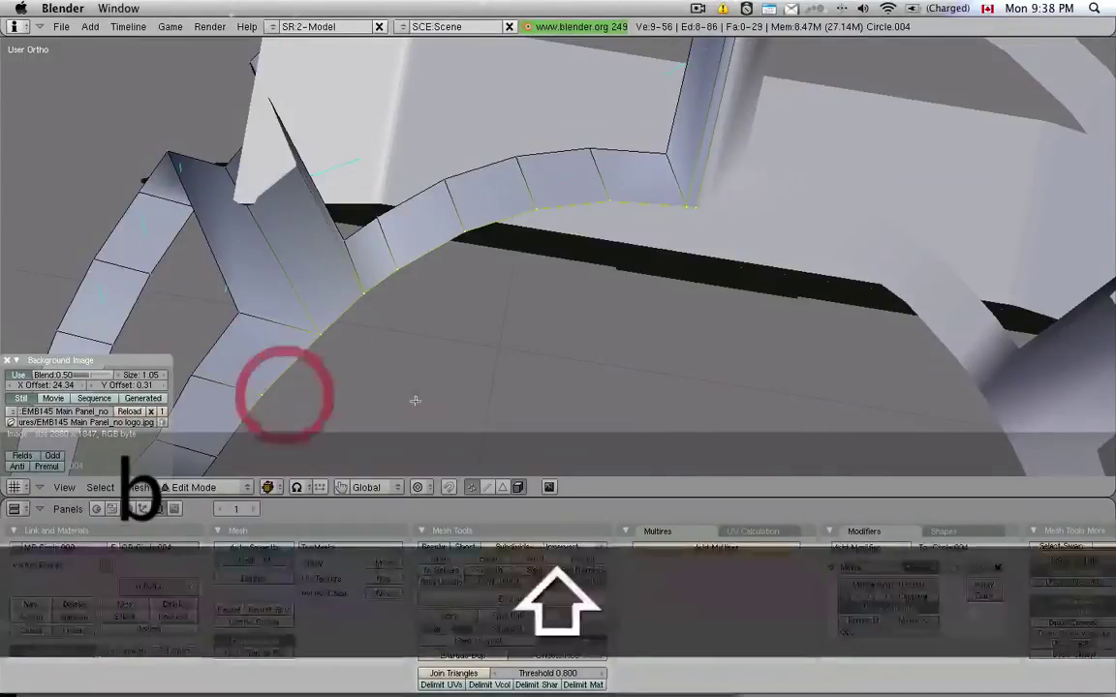
shift+middle_drag(414, 398, 577, 232)
key(KP_1)
key(KP_3)
scroll(570, 237, down, 3)
key(z)
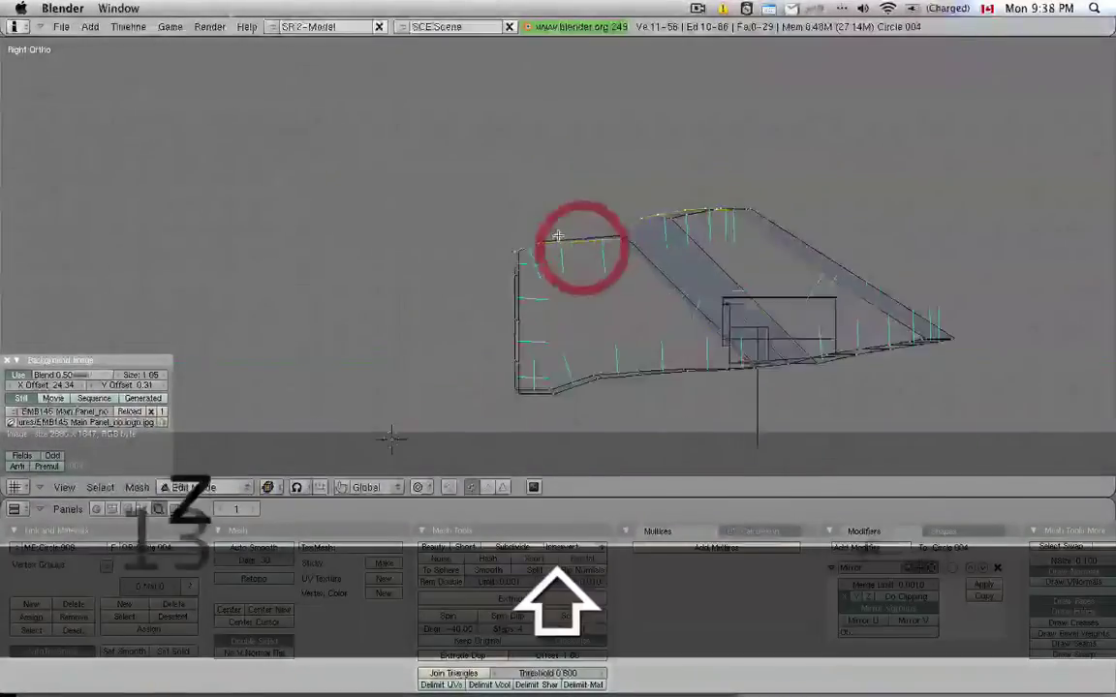
scroll(472, 272, up, 3)
scroll(749, 249, down, 4)
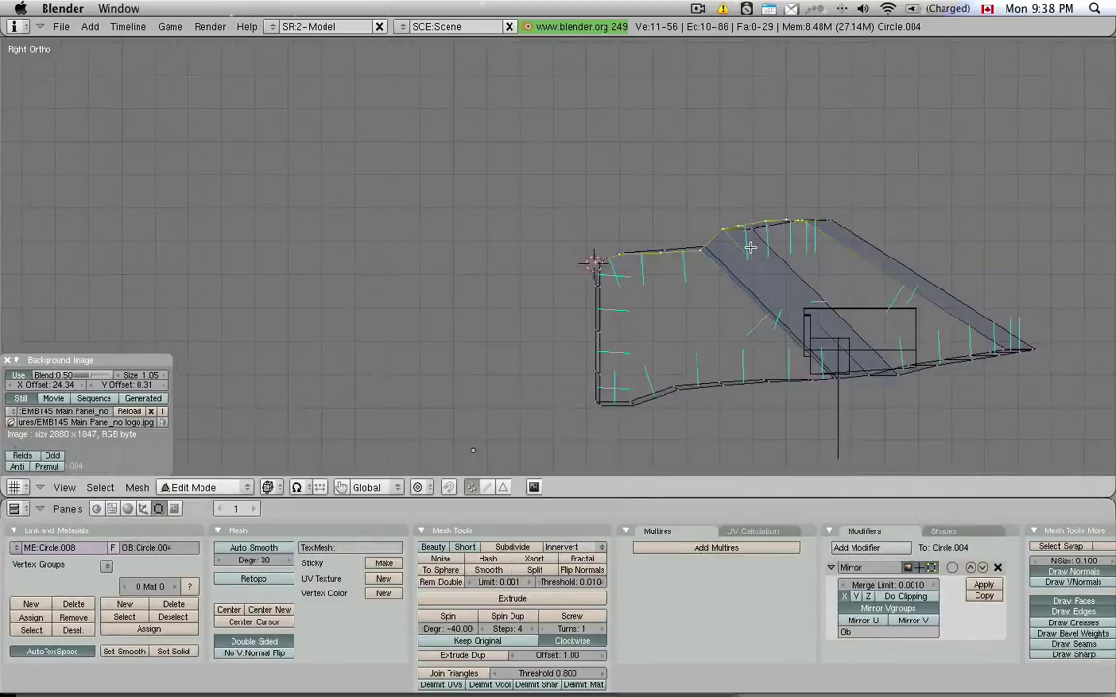
key(e)
click(804, 254)
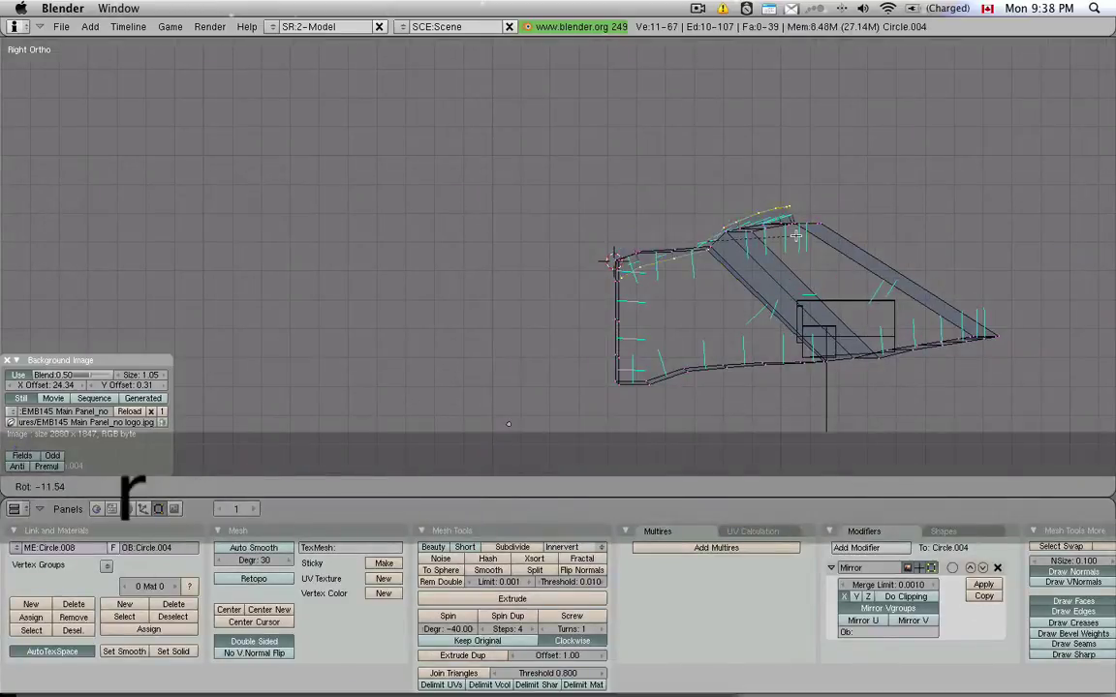
Step: Rotate the extruded edge upright about the 3D cursor at the side window's rear corner, flatten it vertically and scale it along Z
key(Escape)
key(r)
key(ctrl)
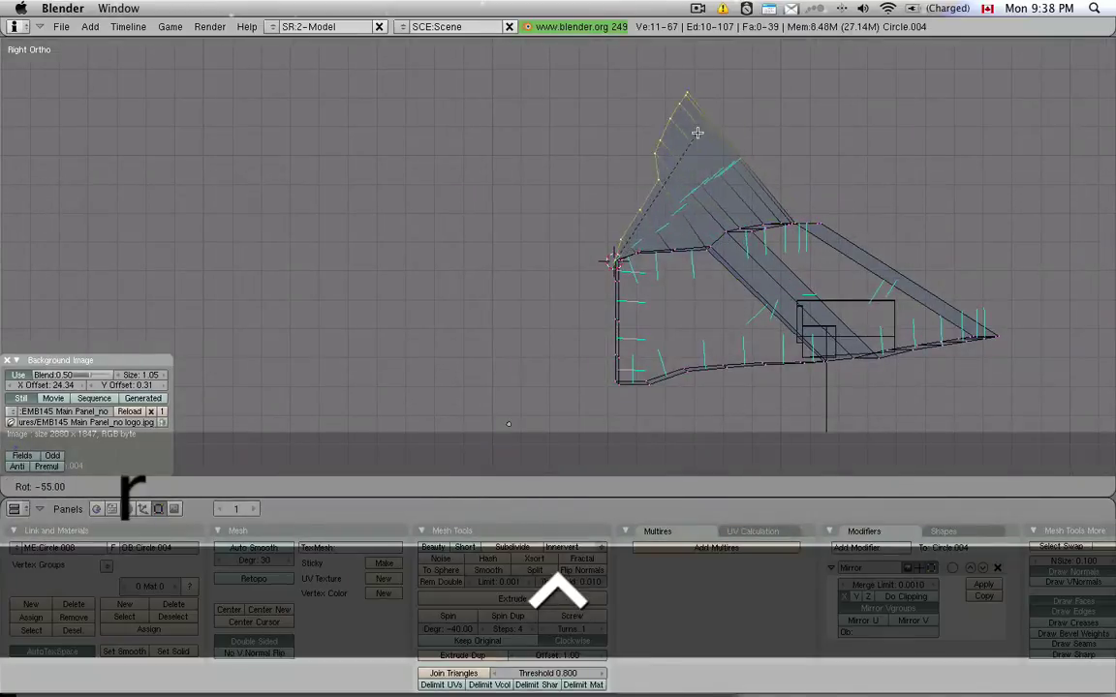
click(673, 127)
key(s)
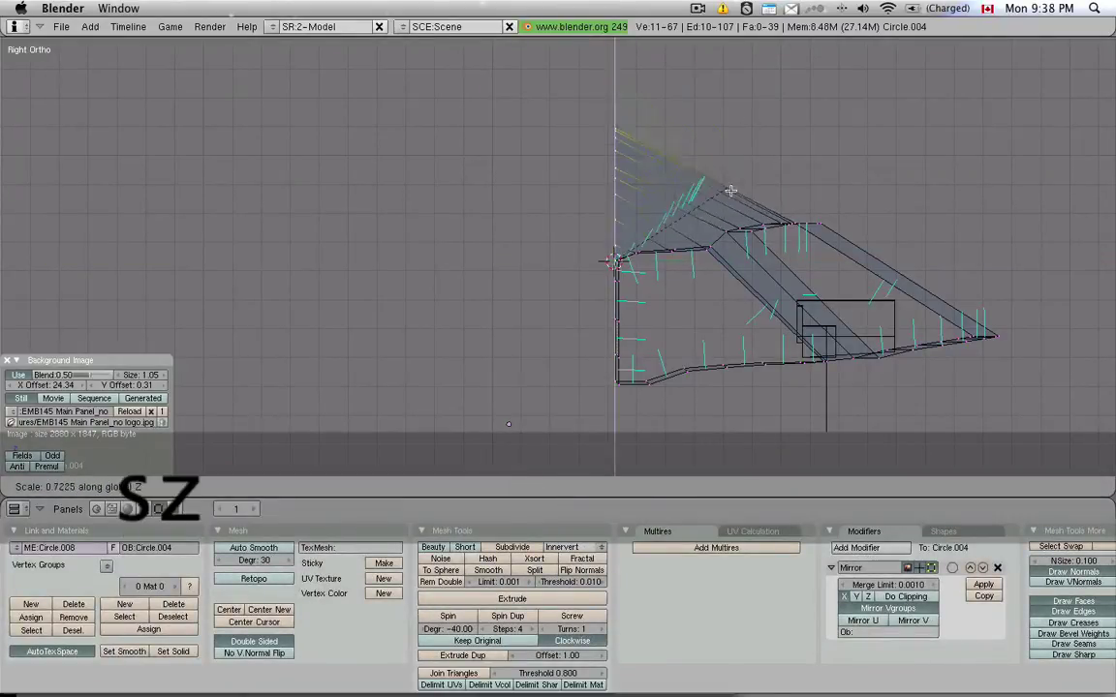
click(710, 226)
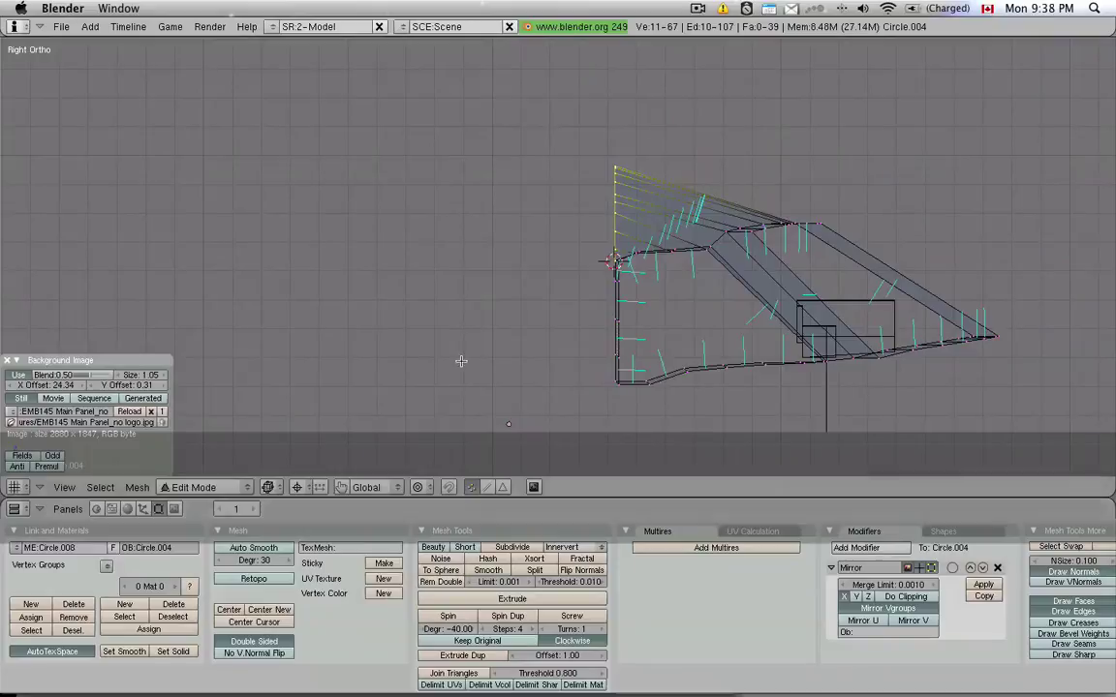
Step: Show the nose layer and scale the extruded ceiling edge taller along Z to follow the nose's roof
key(Tab)
click(426, 487)
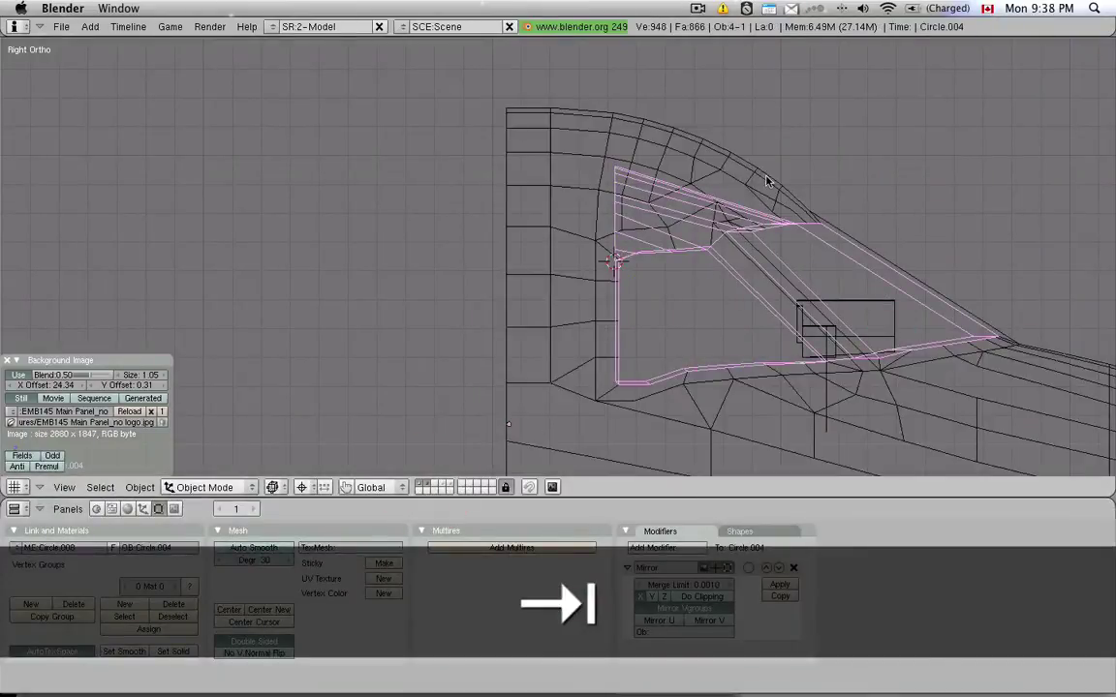
key(Tab)
key(s)
key(z)
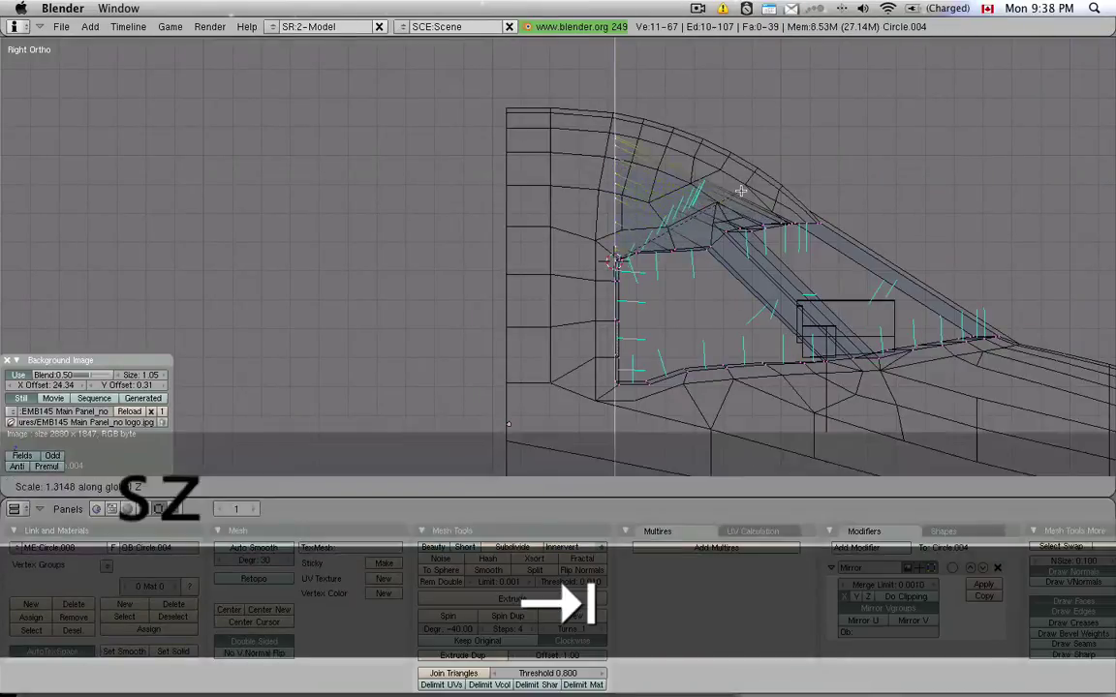
click(744, 179)
key(Tab)
middle_drag(593, 276, 759, 197)
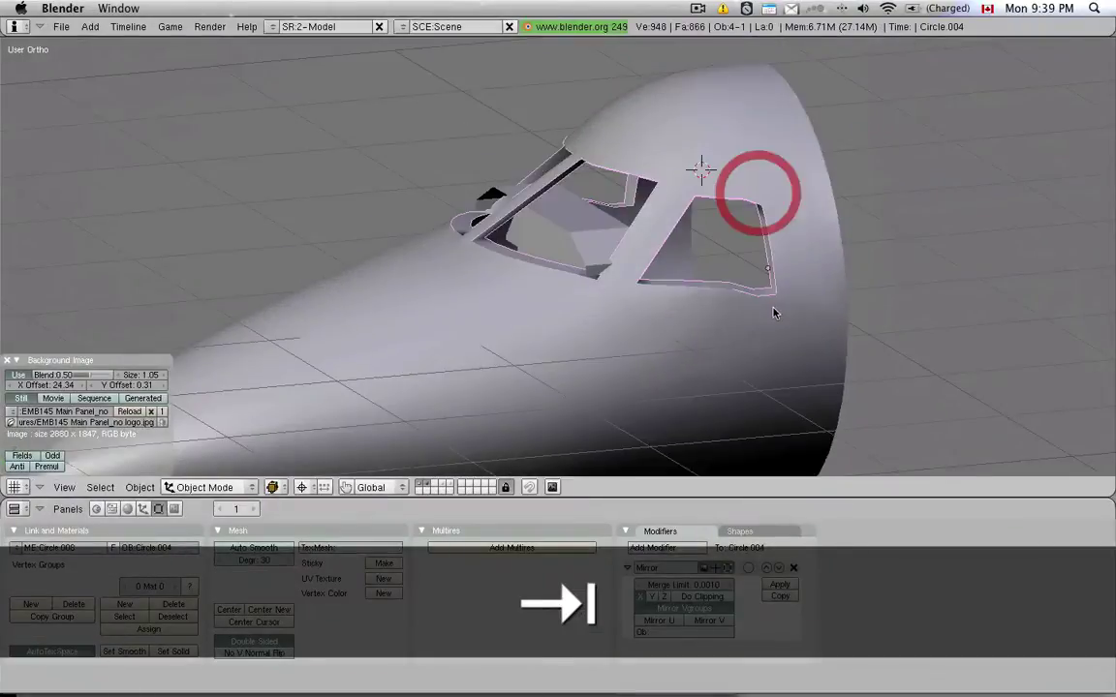
scroll(722, 203, down, 3)
Step: Hide the nose, select the upper strip and main panel, and rotate both forward about the 3D cursor in side view
right_click(667, 266)
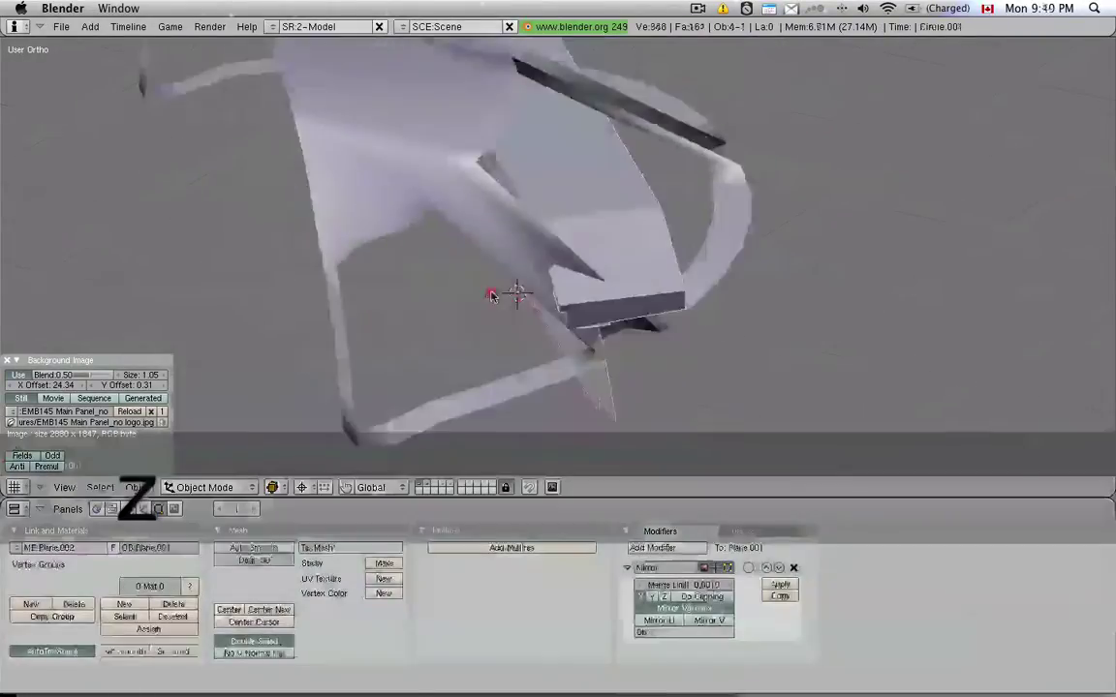
middle_drag(591, 215, 507, 207)
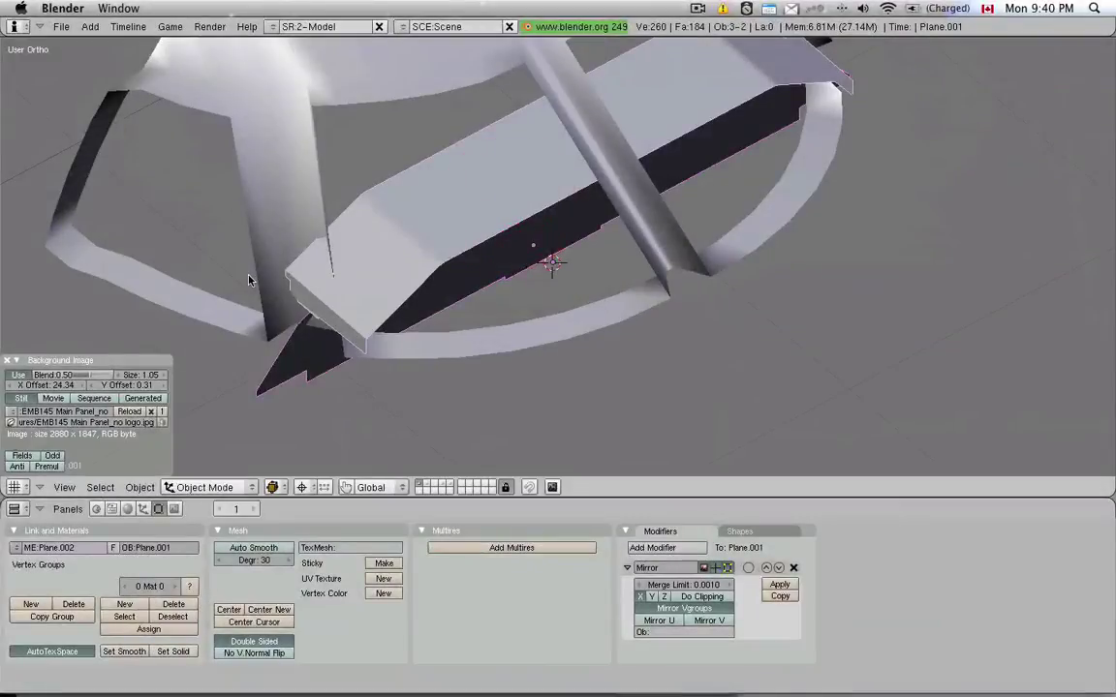
middle_drag(249, 279, 406, 208)
key(1)
key(3)
key(z)
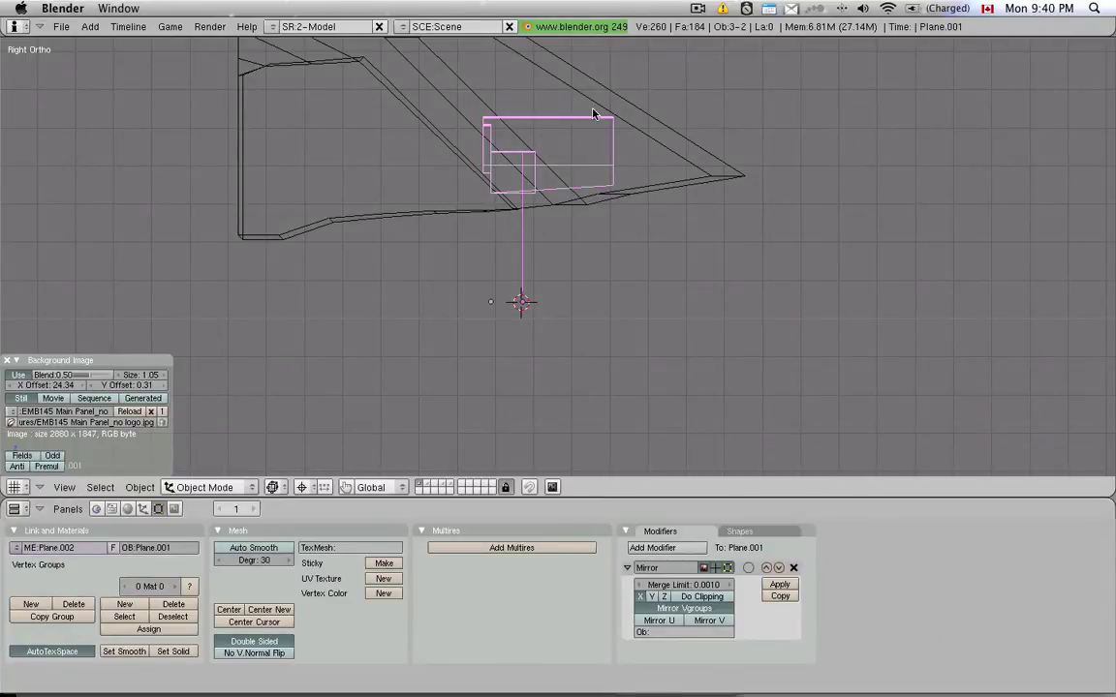
key(r)
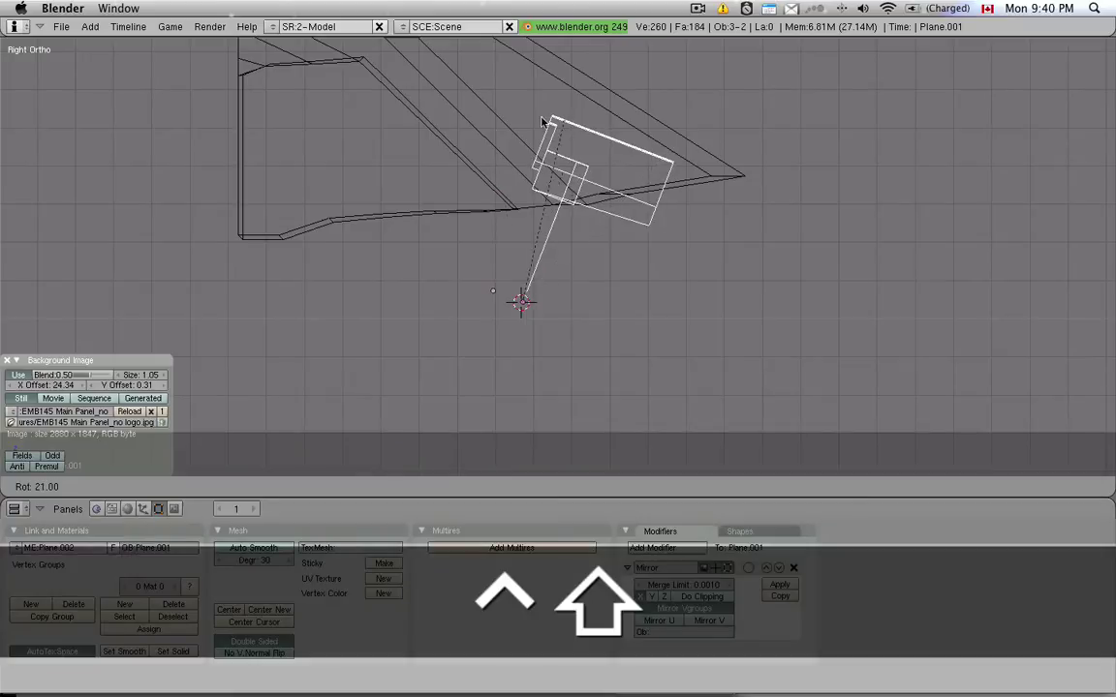
click(322, 260)
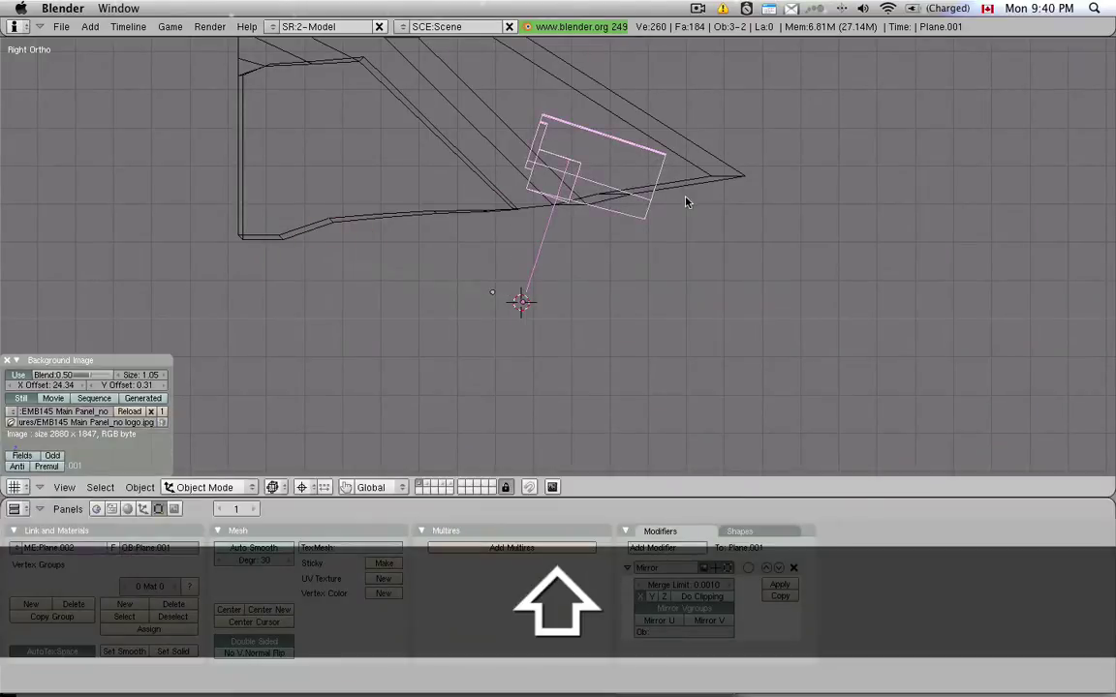
Step: Widen the upper strip by scaling its front edge vertices outward along X in the top view
scroll(685, 201, up, 2)
key(Tab)
key(KP_7)
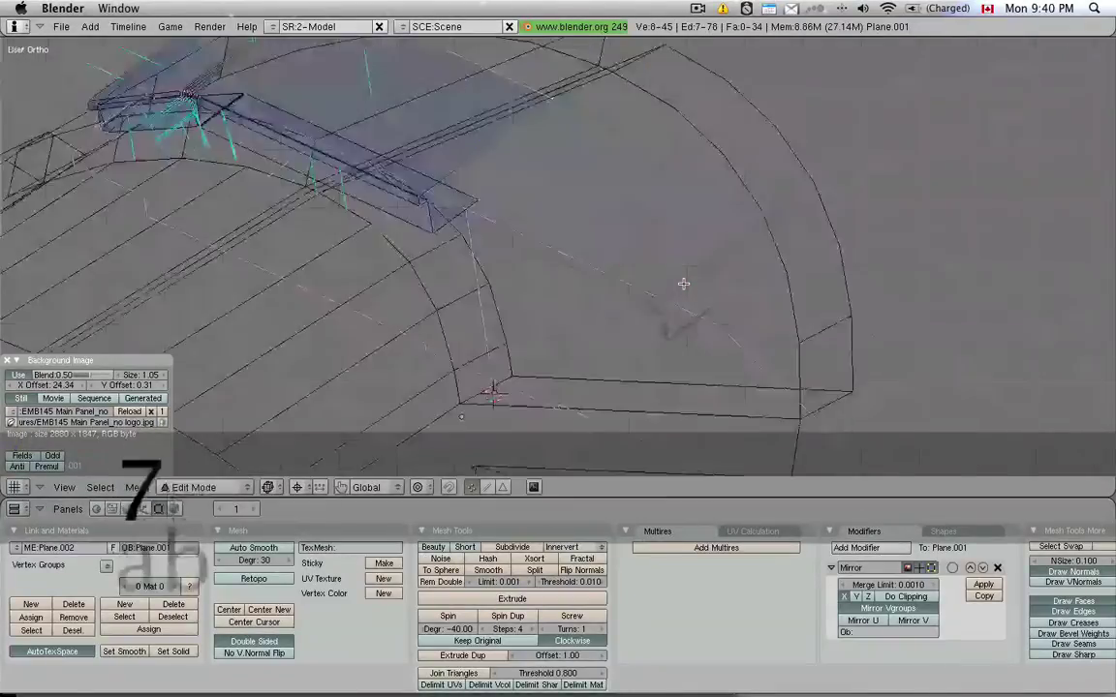
key(z)
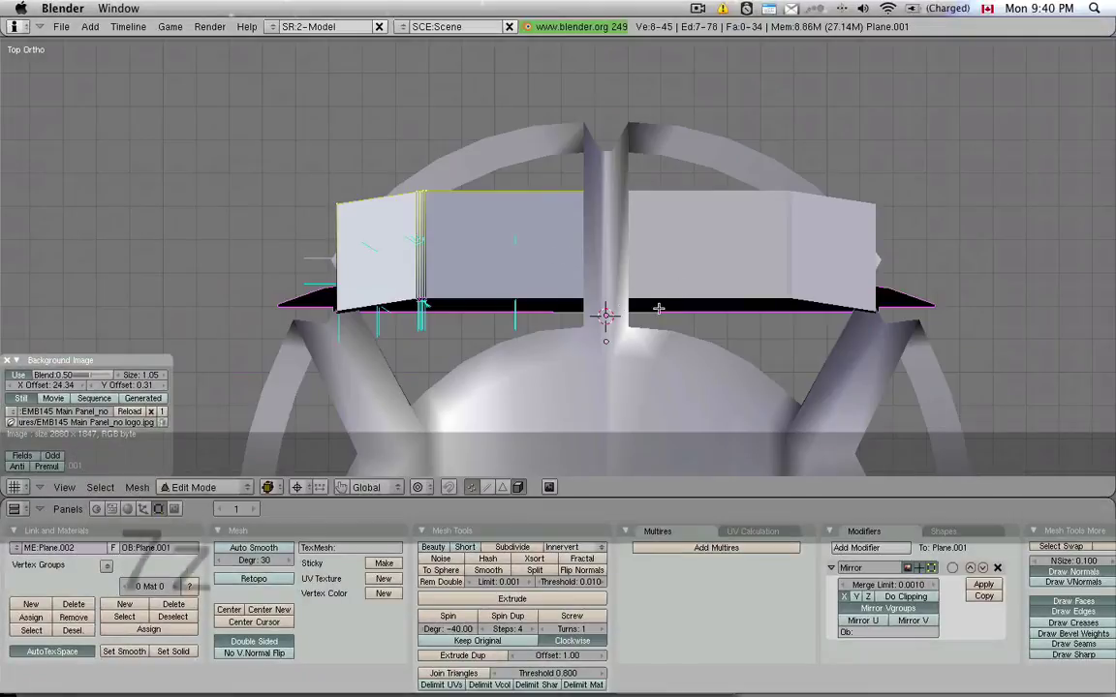
key(s)
key(x)
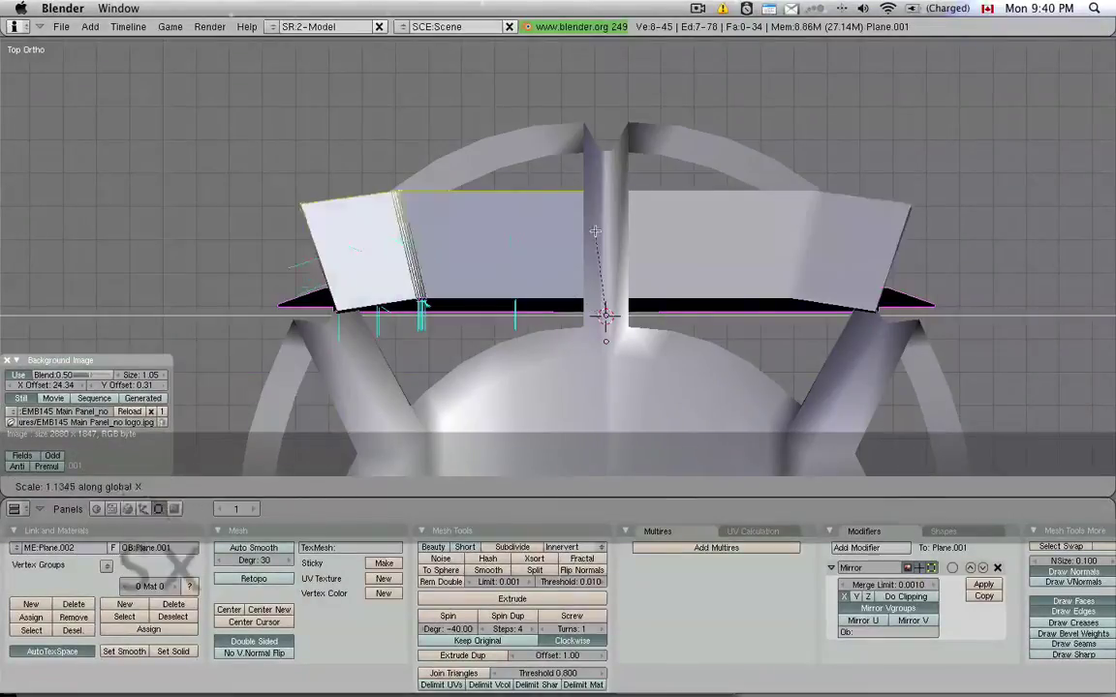
click(553, 279)
Step: Move the upper strip's front edge about 0.19 units forward and slightly down in the side view
key(KP_3)
key(g)
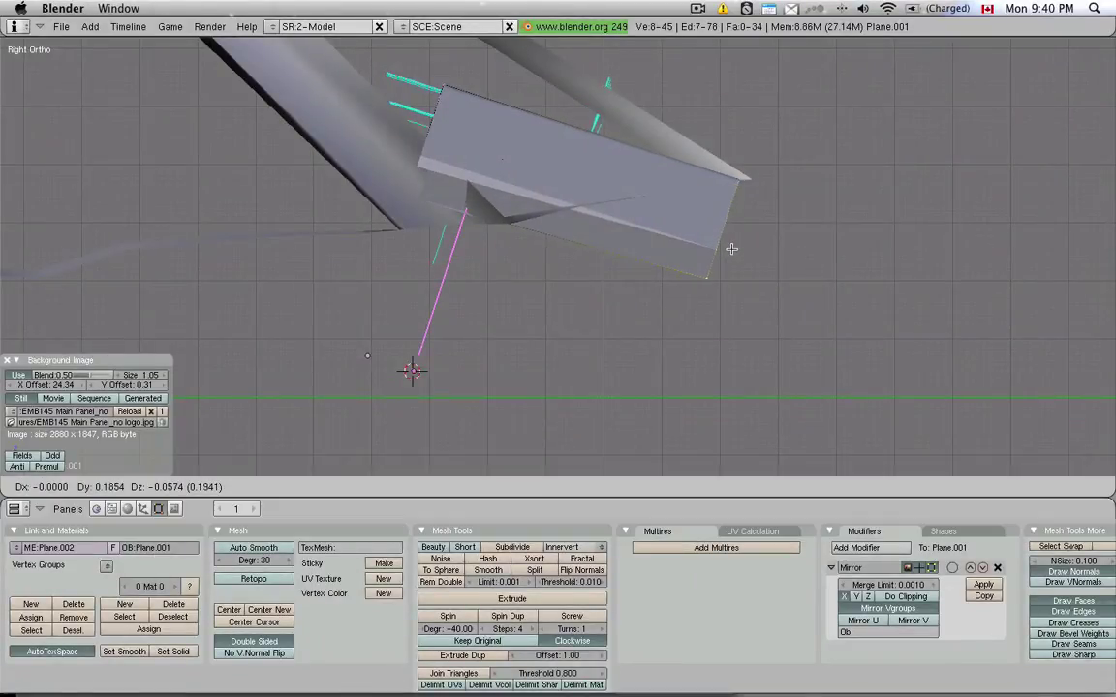
click(734, 247)
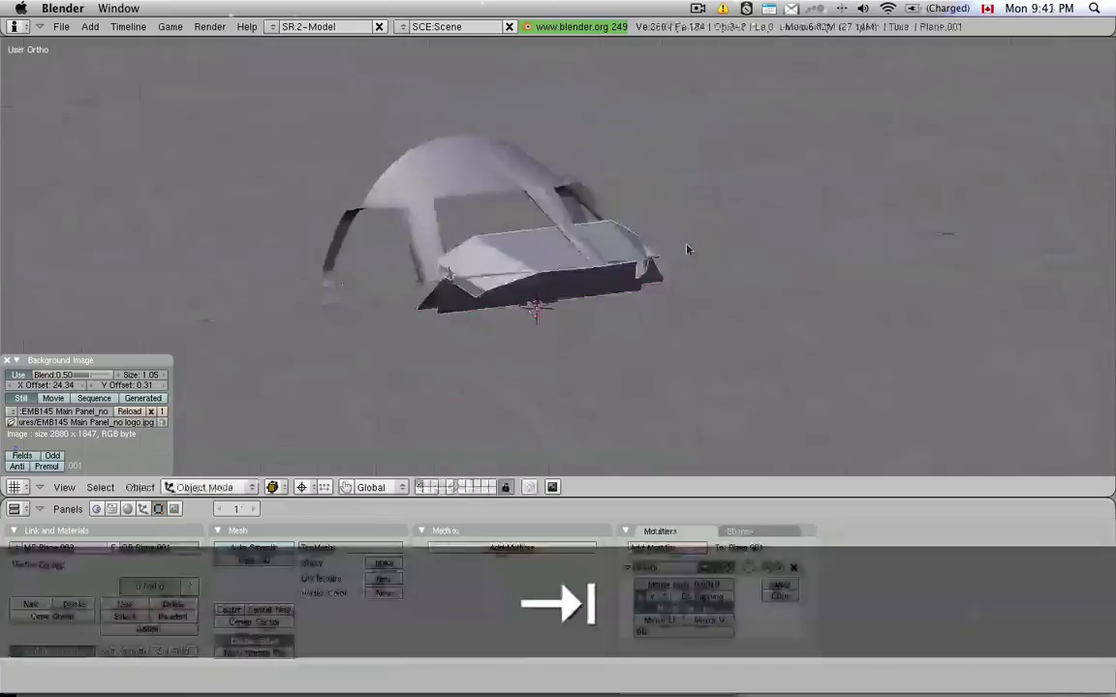
middle_drag(254, 317, 170, 313)
middle_drag(438, 319, 276, 319)
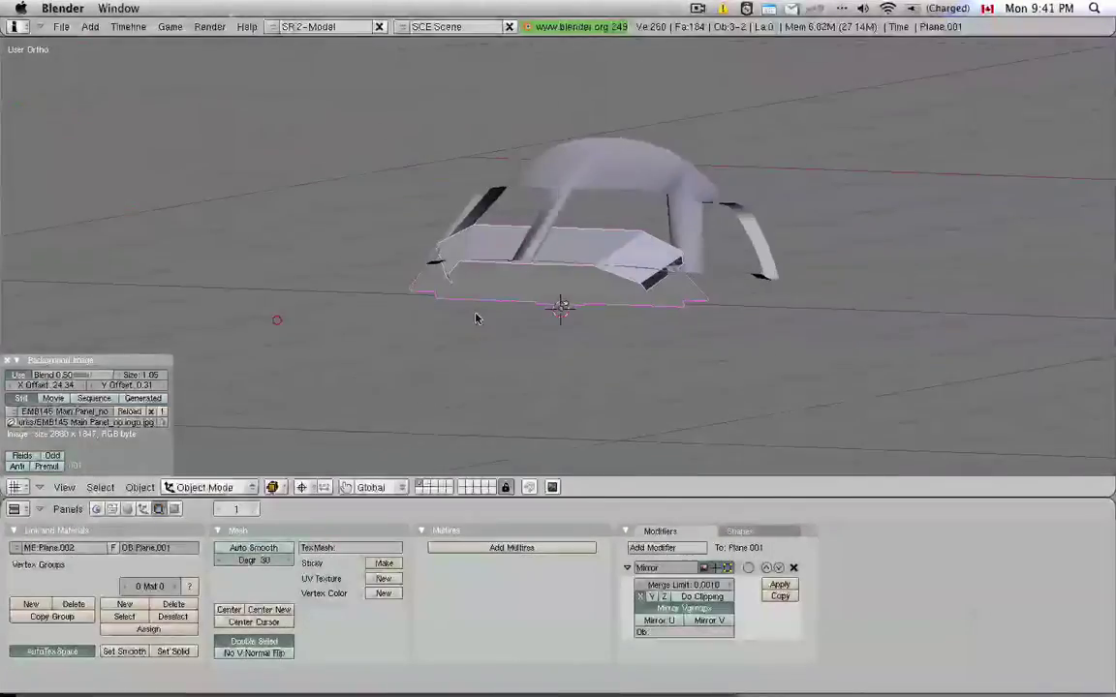
middle_drag(620, 321, 544, 348)
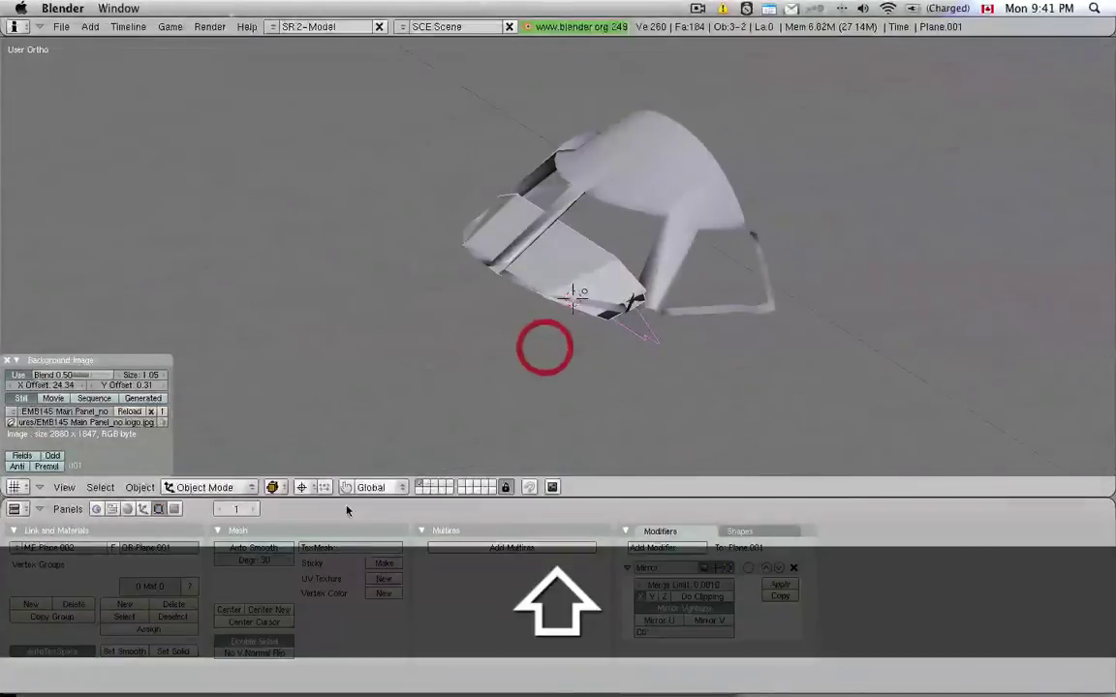
Step: Show the nose layer and delete the upper strip's protruding lower outer front corner vertex
shift+click(429, 486)
middle_drag(421, 398, 582, 303)
scroll(583, 303, up, 4)
scroll(542, 242, up, 5)
key(z)
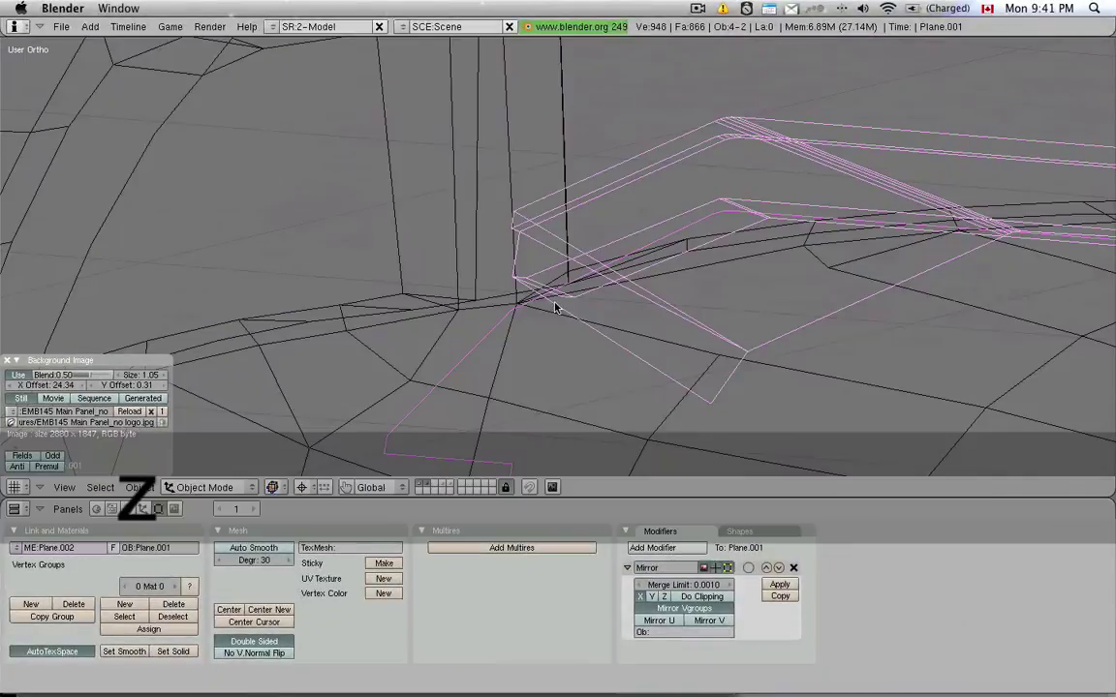
key(z)
mouse_move(594, 319)
middle_down()
mouse_move(671, 293)
mouse_move(677, 273)
middle_up()
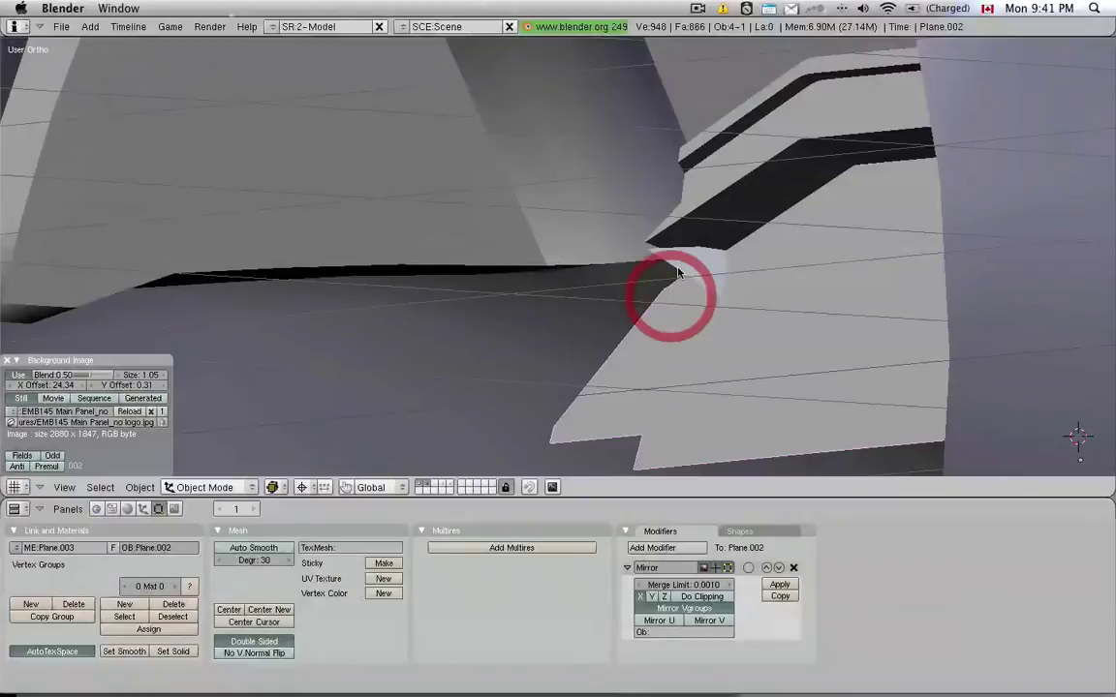
key(Tab)
key(z)
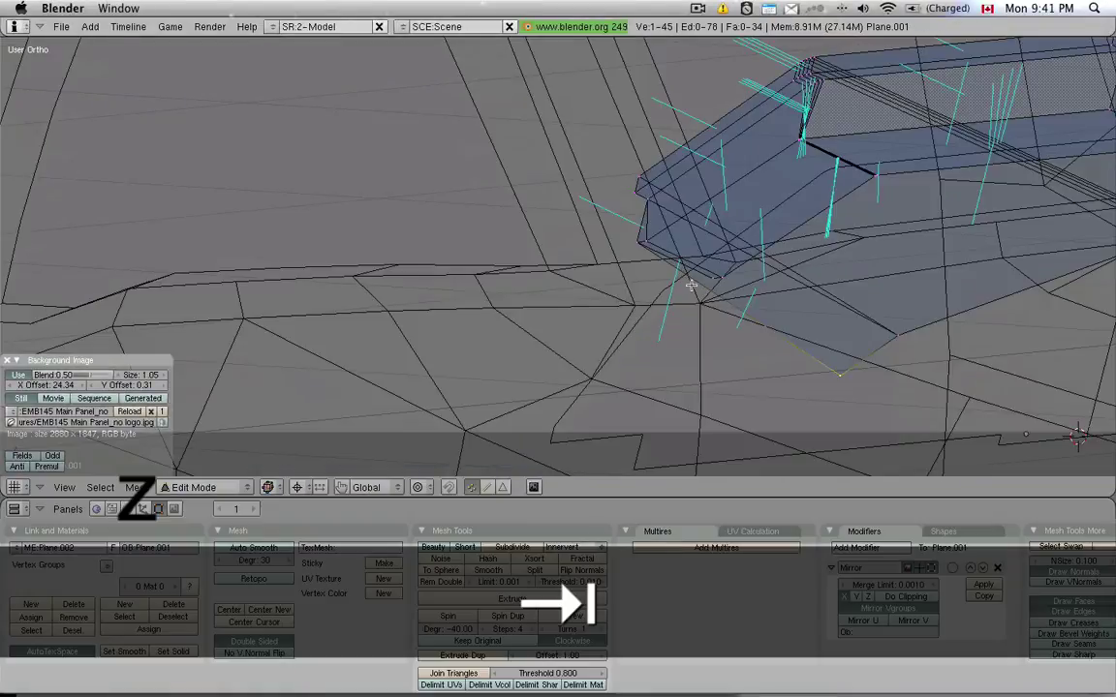
key(z)
key(Tab)
Step: Add the main panel to the selected upper strip and examine their fit inside the nose from behind and the side
scroll(844, 388, down, 3)
middle_drag(623, 287, 528, 244)
shift+right_click(690, 279)
scroll(689, 278, down, 5)
scroll(528, 244, up, 5)
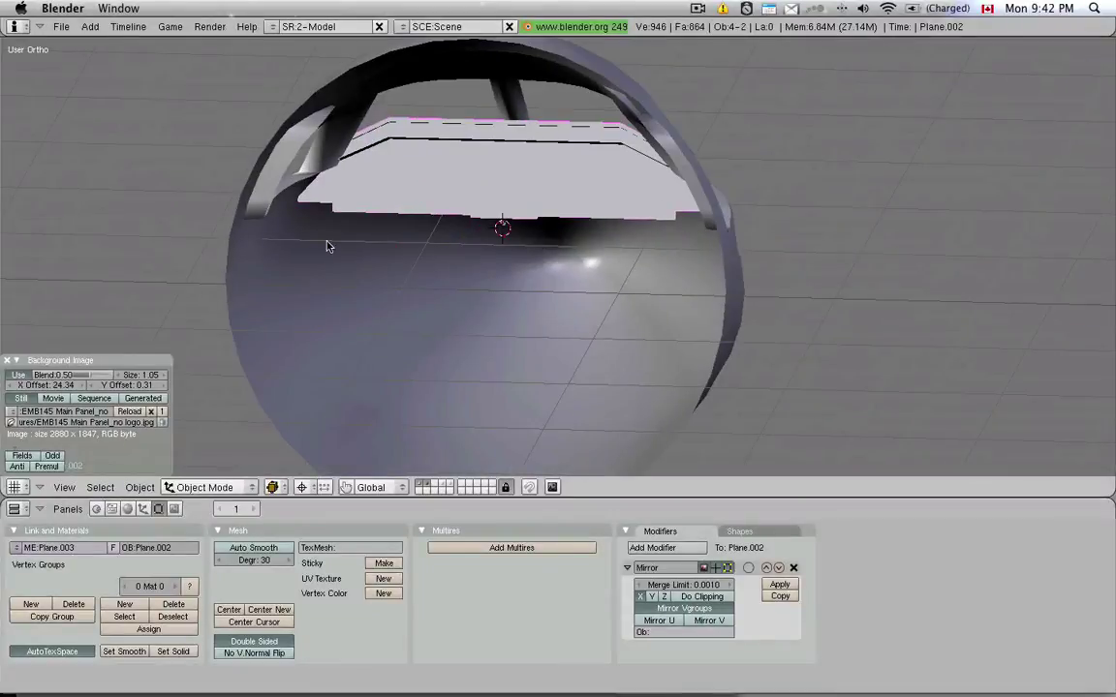
middle_drag(729, 370, 608, 249)
key(c)
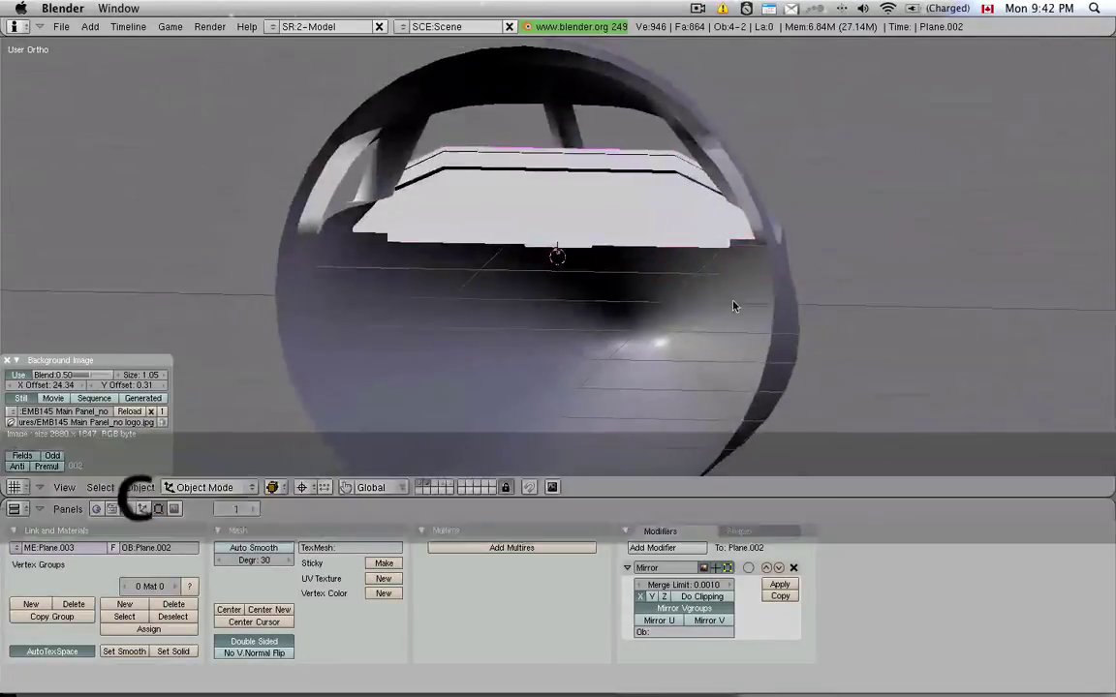
middle_drag(734, 306, 640, 286)
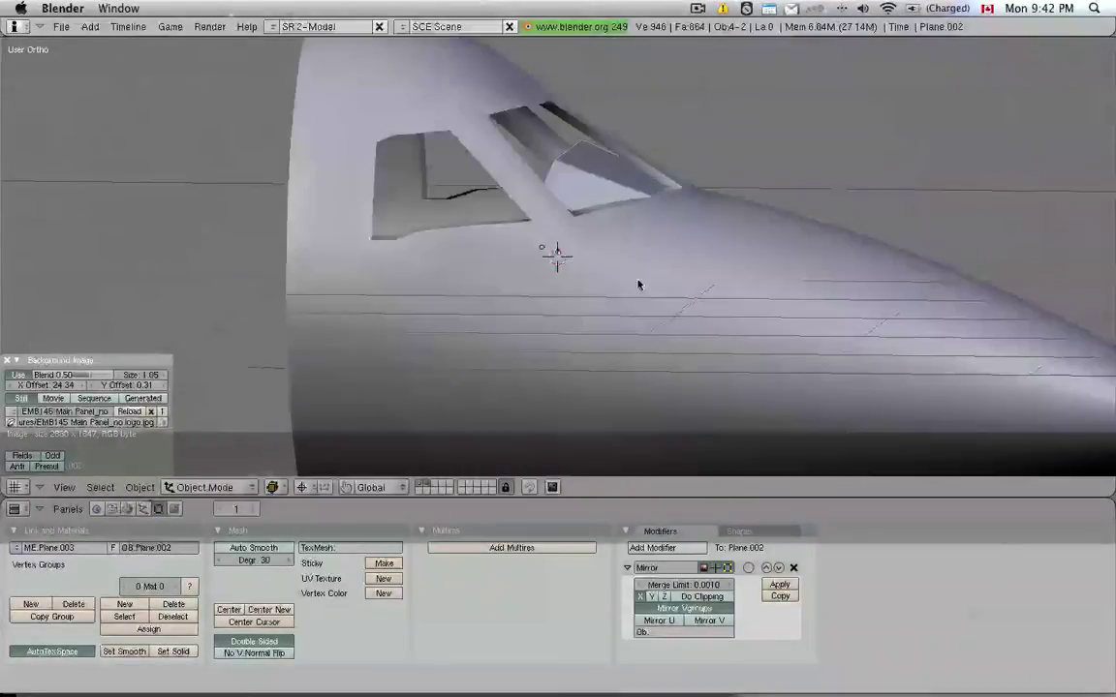